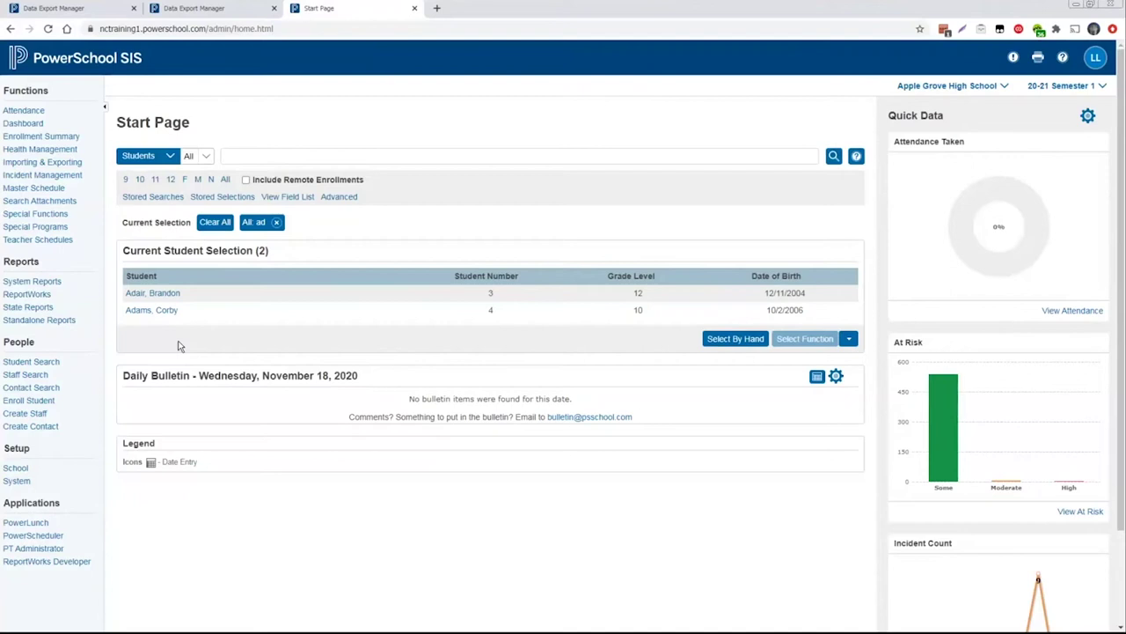
Open the grade 12 student's contacts and bring up the father's relationship details for this student
{"action": "left_click", "coordinate": [157, 294]}
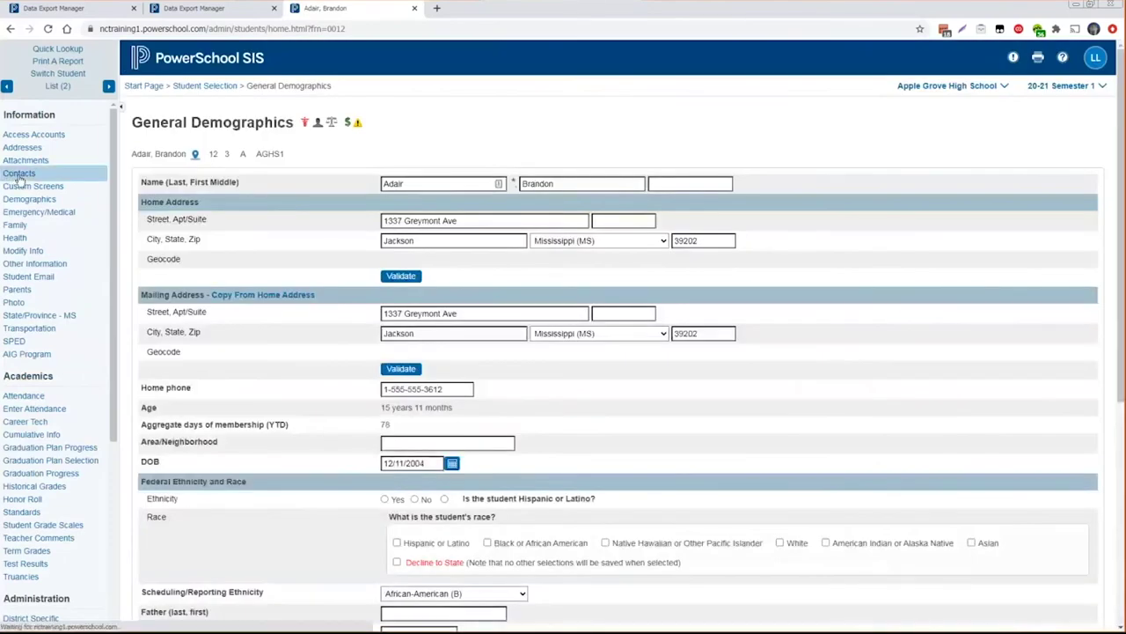
{"action": "left_click", "coordinate": [20, 173]}
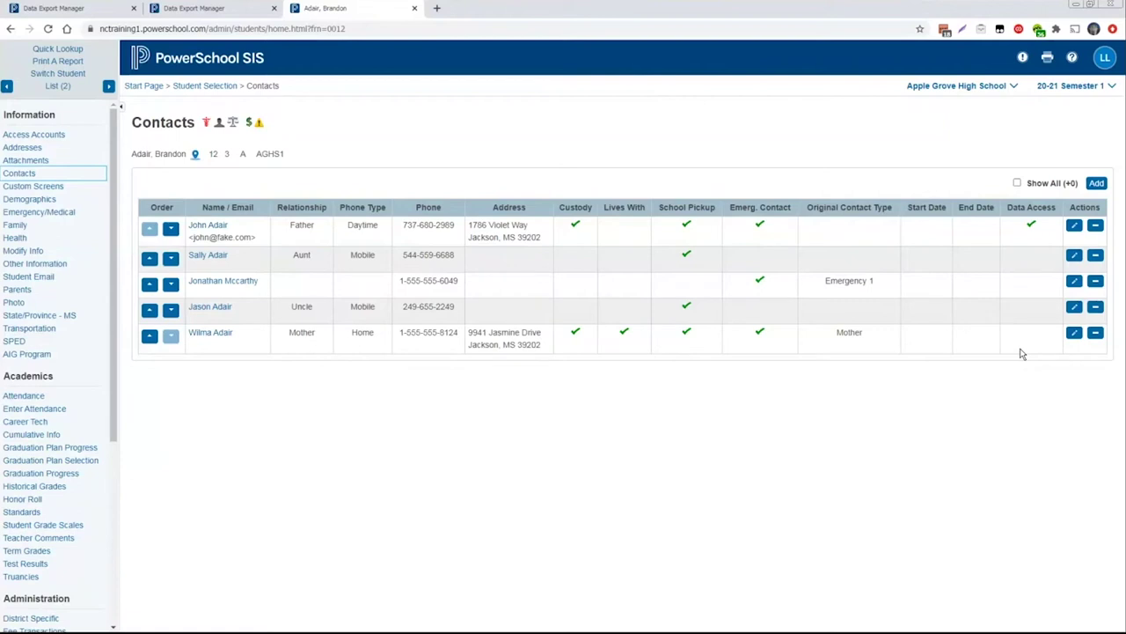
{"action": "triple_click", "coordinate": [1041, 227]}
{"action": "left_click", "coordinate": [1043, 227]}
{"action": "left_click", "coordinate": [1076, 227]}
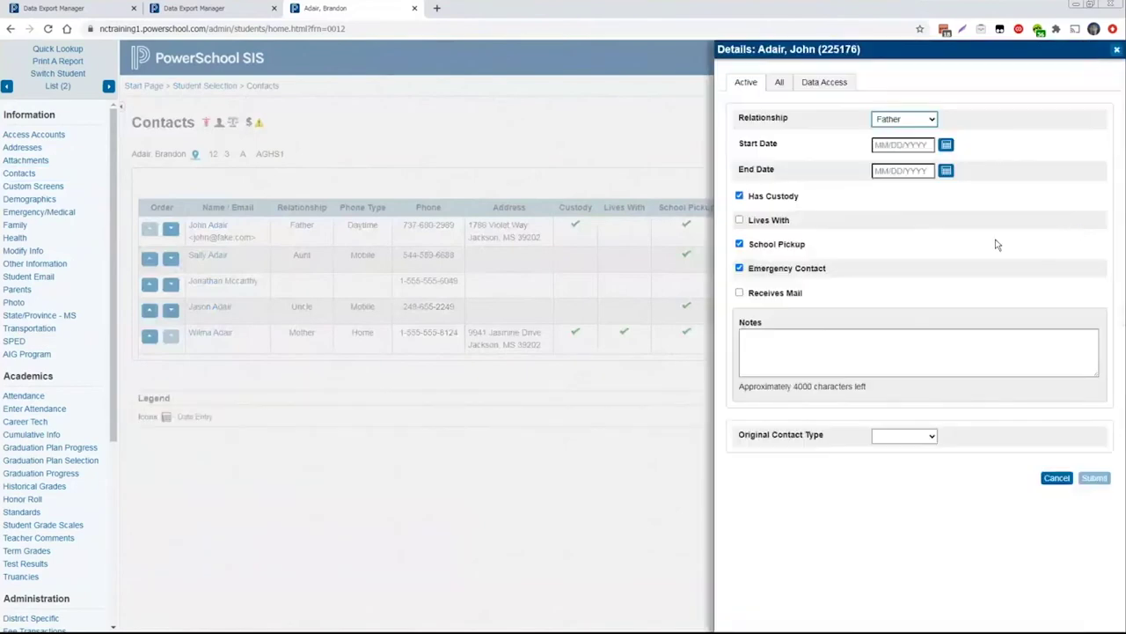
Check the father's data access and active relationship settings, and close the details without saving
{"action": "left_click", "coordinate": [826, 92]}
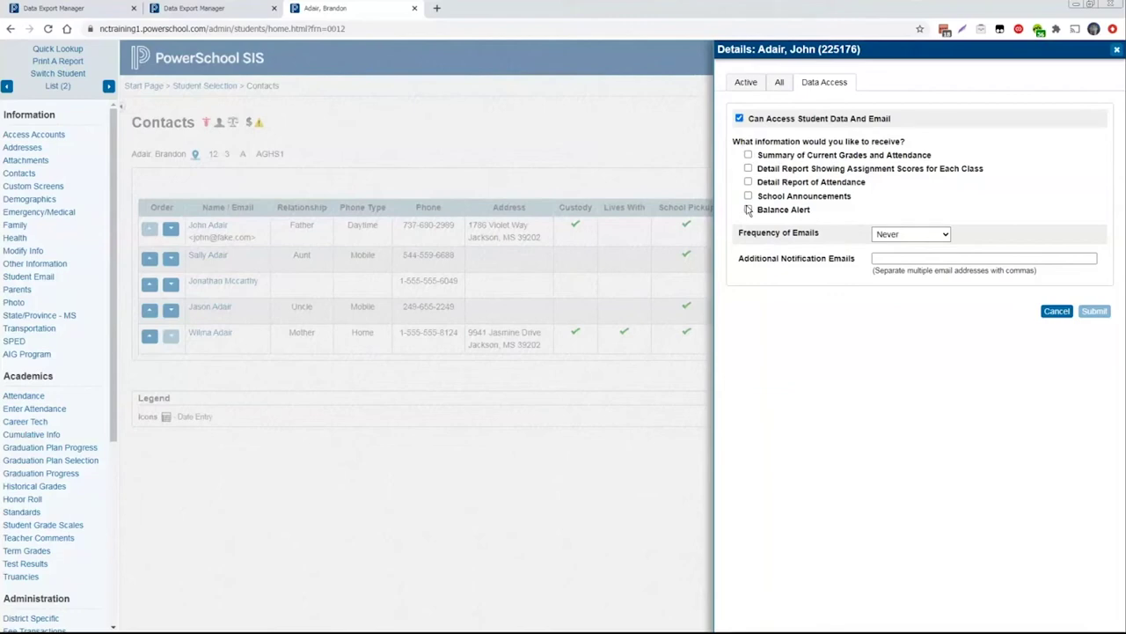
{"action": "left_click", "coordinate": [744, 84]}
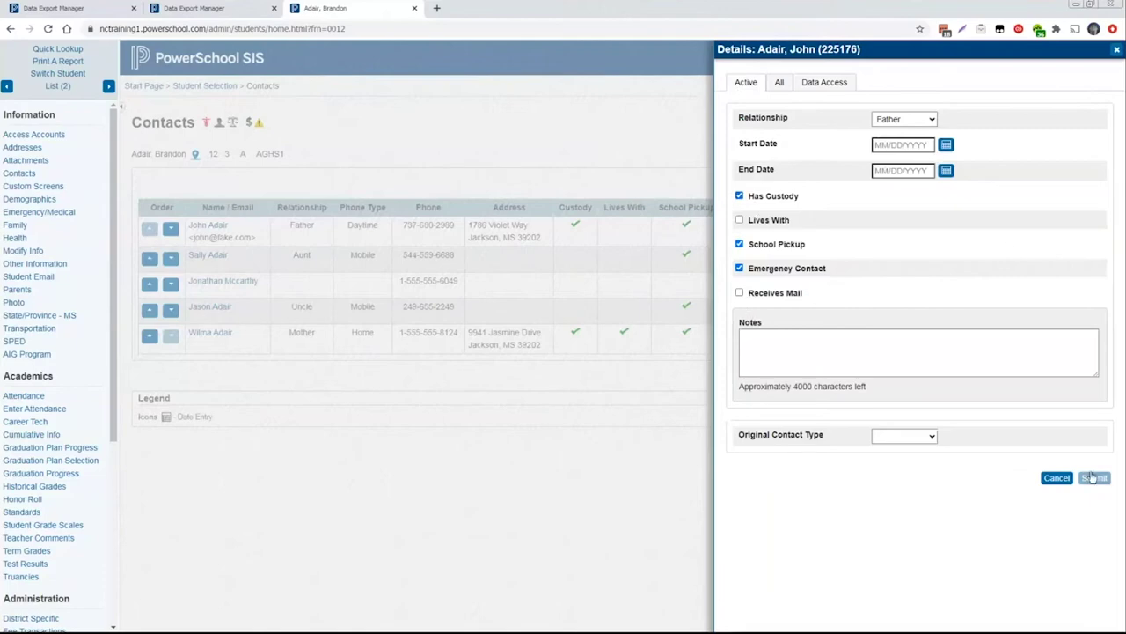
{"action": "left_click", "coordinate": [1057, 478]}
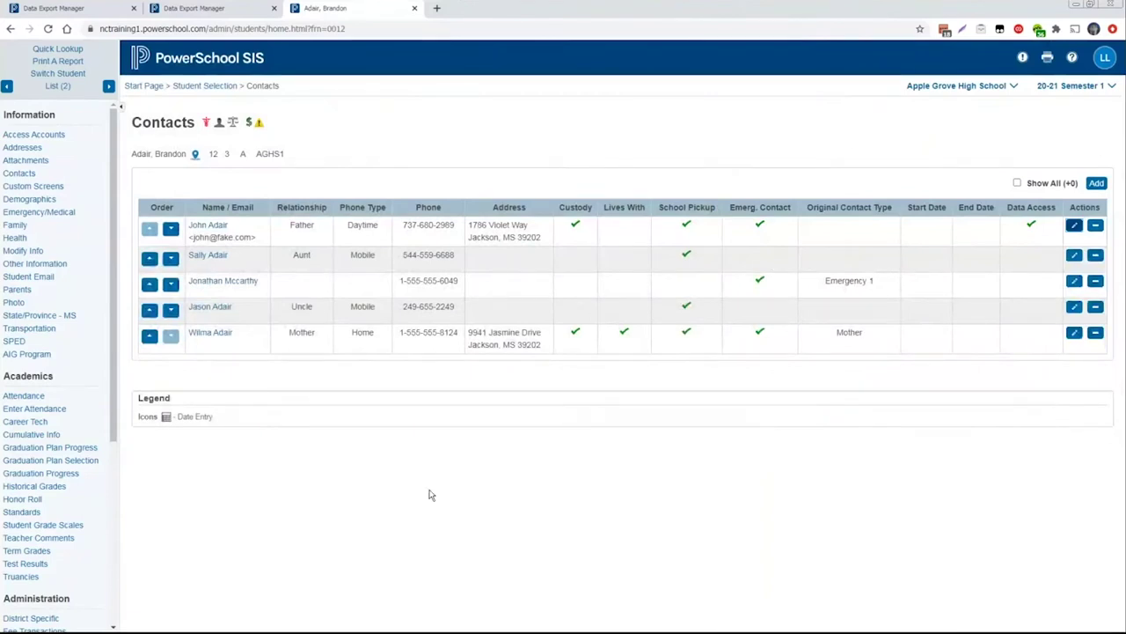
Open the father's contact record and review its demographics, web account, students, phone, email and address sections
{"action": "left_click", "coordinate": [209, 229]}
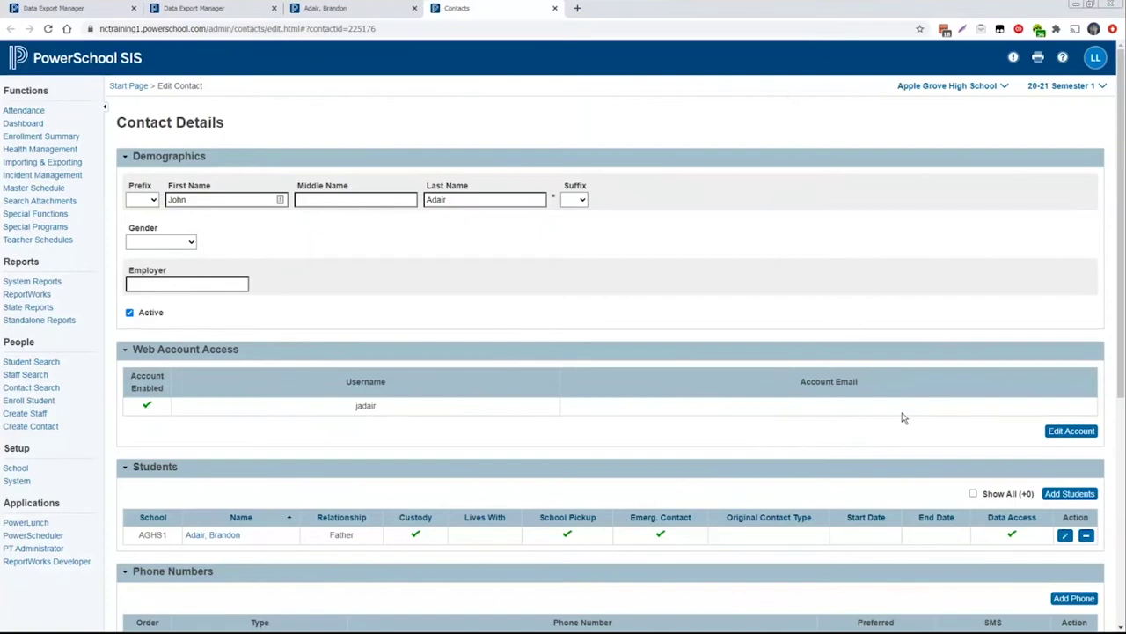
{"action": "scroll", "coordinate": [1086, 269], "scroll_direction": "down", "scroll_amount": 3}
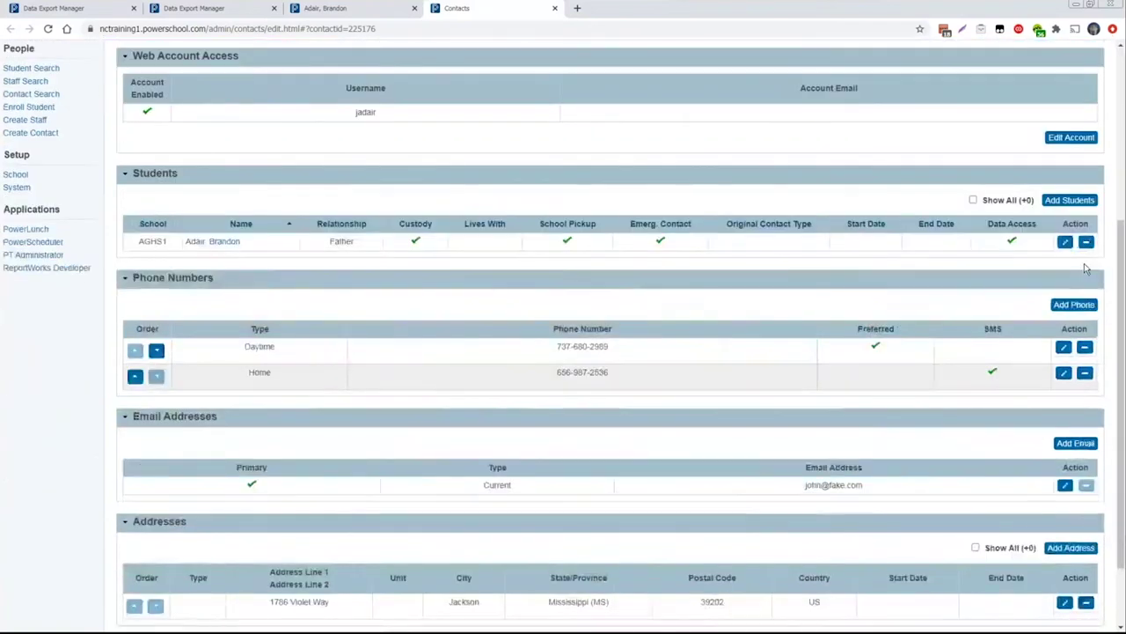
{"action": "scroll", "coordinate": [1086, 269], "scroll_direction": "down", "scroll_amount": 1}
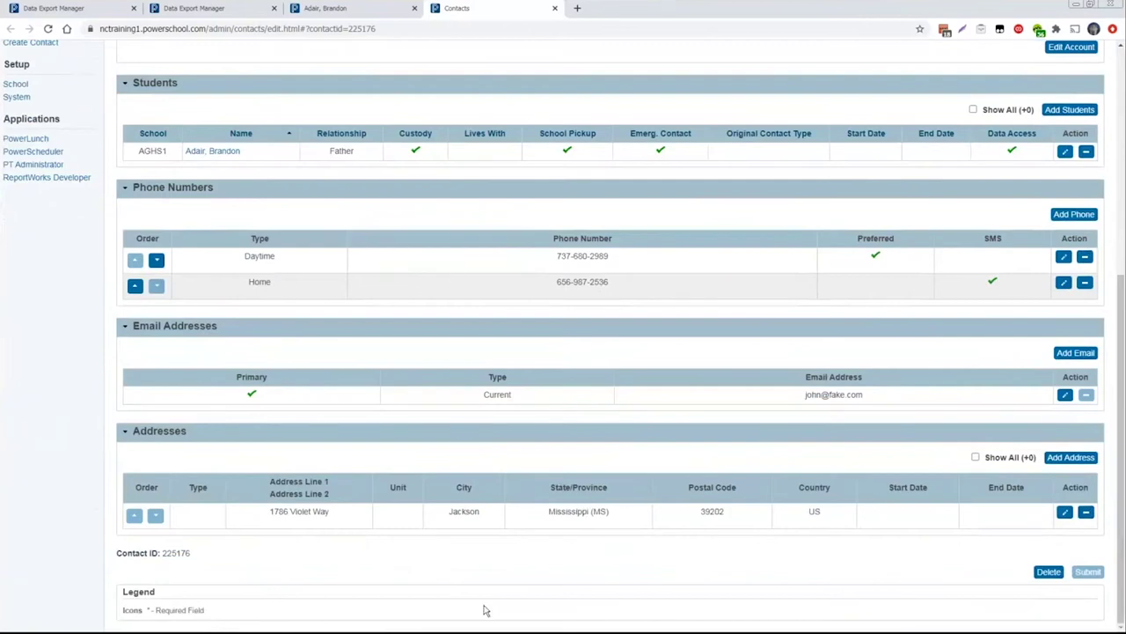
{"action": "scroll", "coordinate": [495, 467], "scroll_direction": "up", "scroll_amount": 5}
{"action": "double_click", "coordinate": [207, 200]}
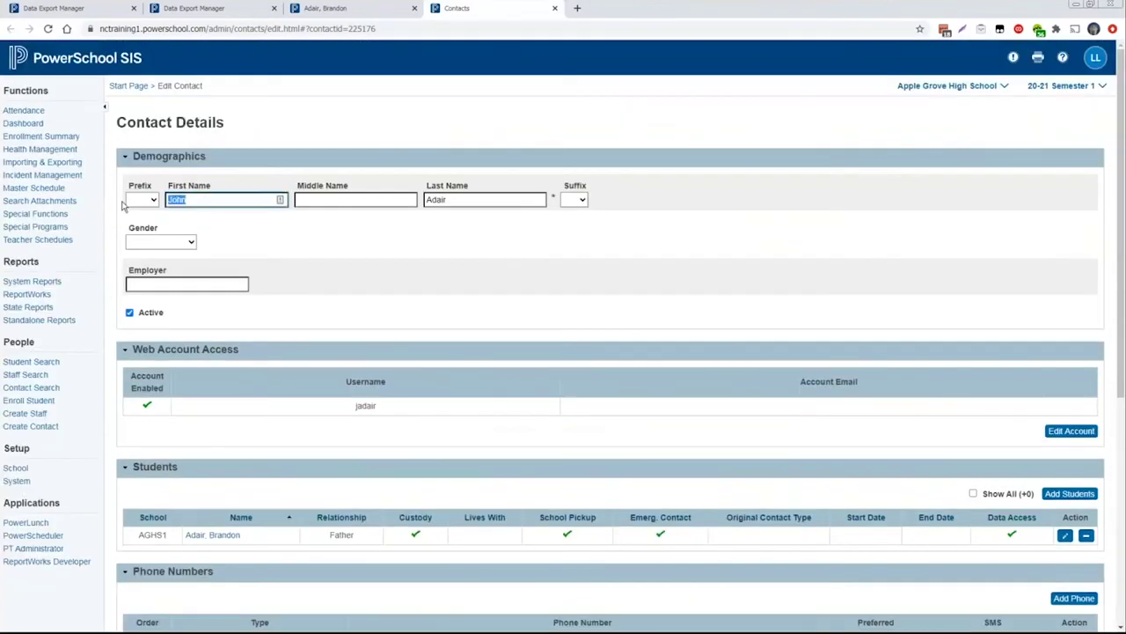
{"action": "left_click", "coordinate": [656, 269]}
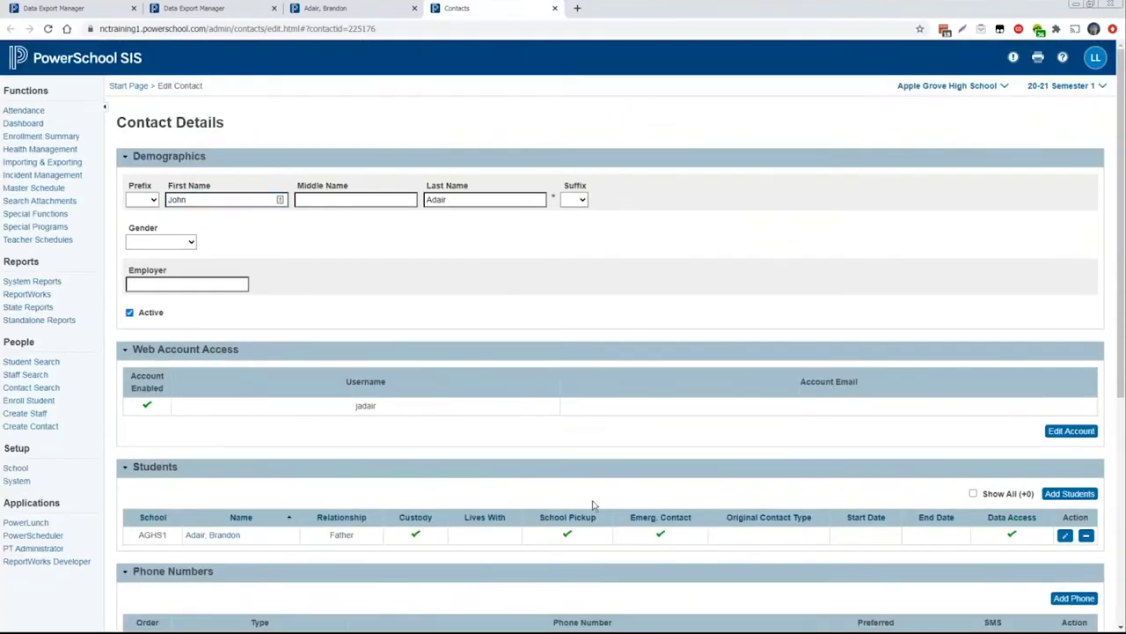
View the relationship details of the student linked in the father's contact record and close them without changes
{"action": "scroll", "coordinate": [594, 505], "scroll_direction": "down", "scroll_amount": 2}
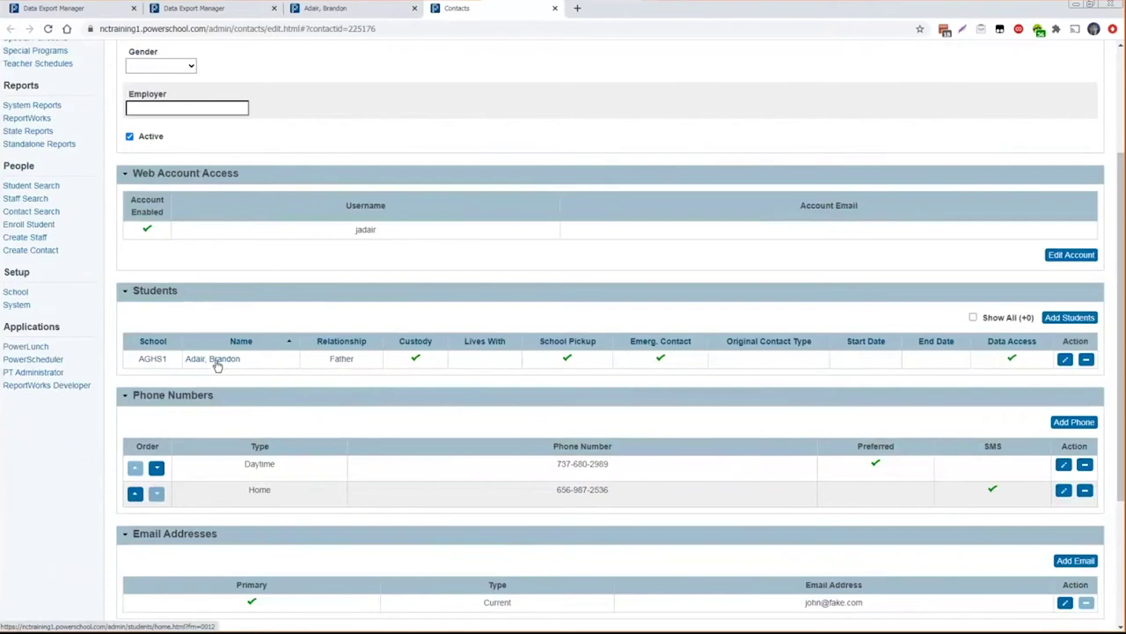
{"action": "left_click", "coordinate": [1065, 360]}
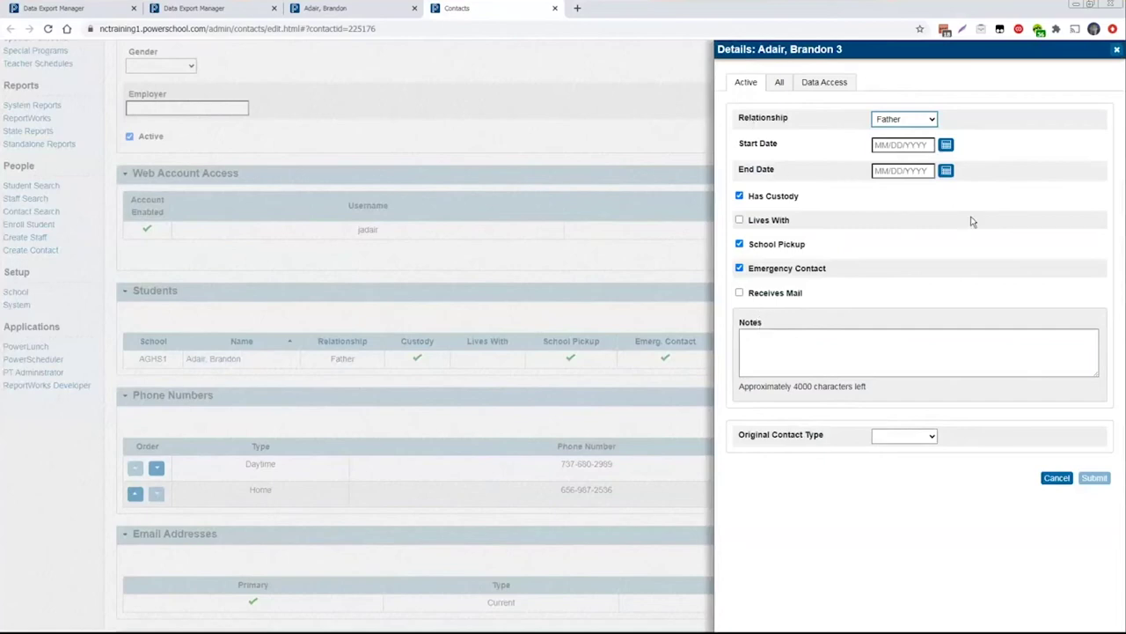
{"action": "left_click", "coordinate": [1117, 50]}
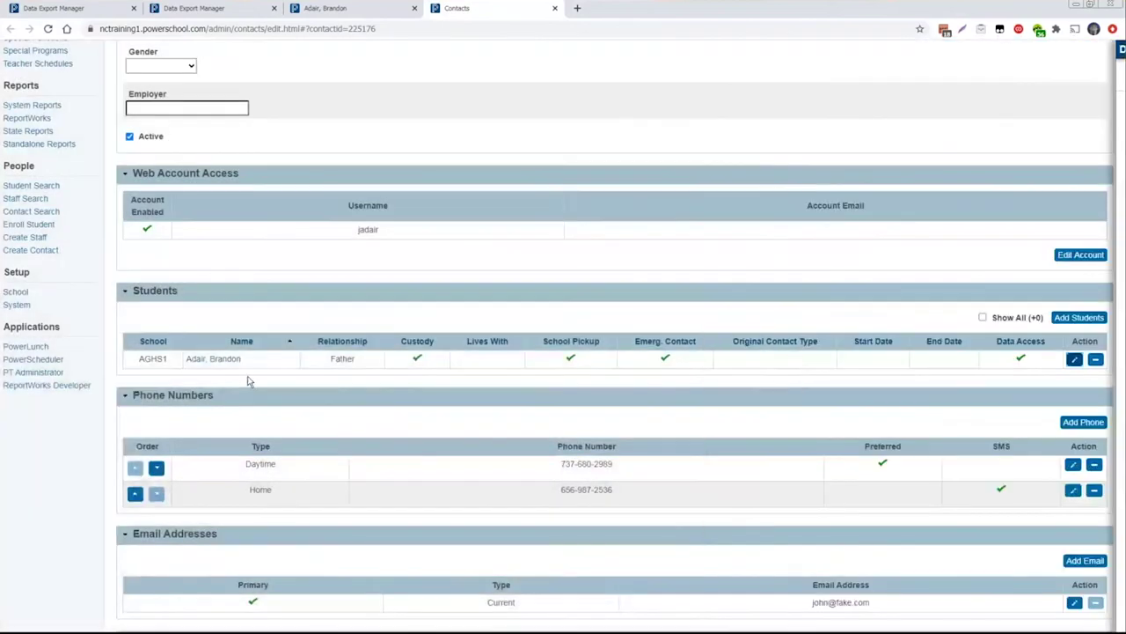
Follow the linked student to the student's contacts page, reopen the father's contact record from the original contacts list, and close the extra student page
{"action": "left_click", "coordinate": [202, 360]}
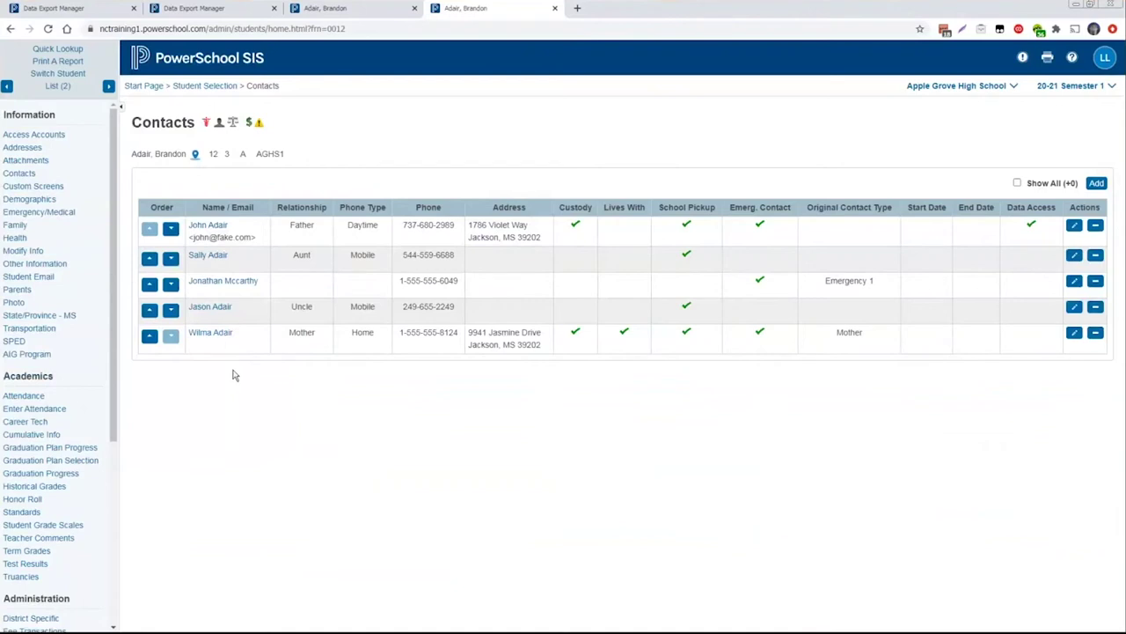
{"action": "left_click", "coordinate": [338, 11]}
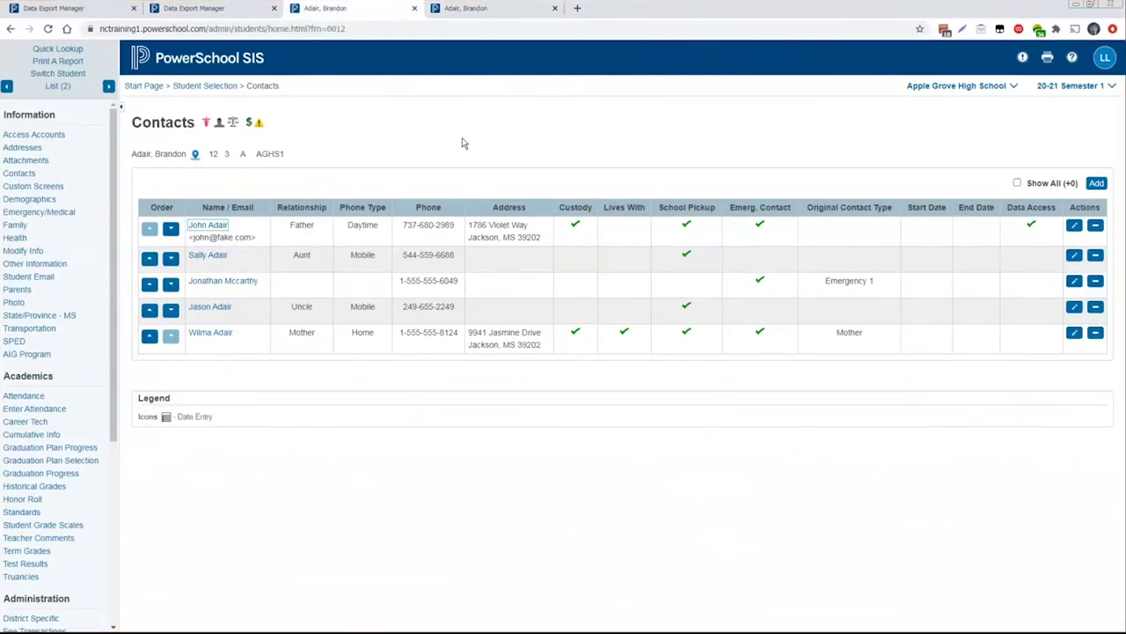
{"action": "left_click", "coordinate": [462, 143]}
{"action": "left_click", "coordinate": [211, 227]}
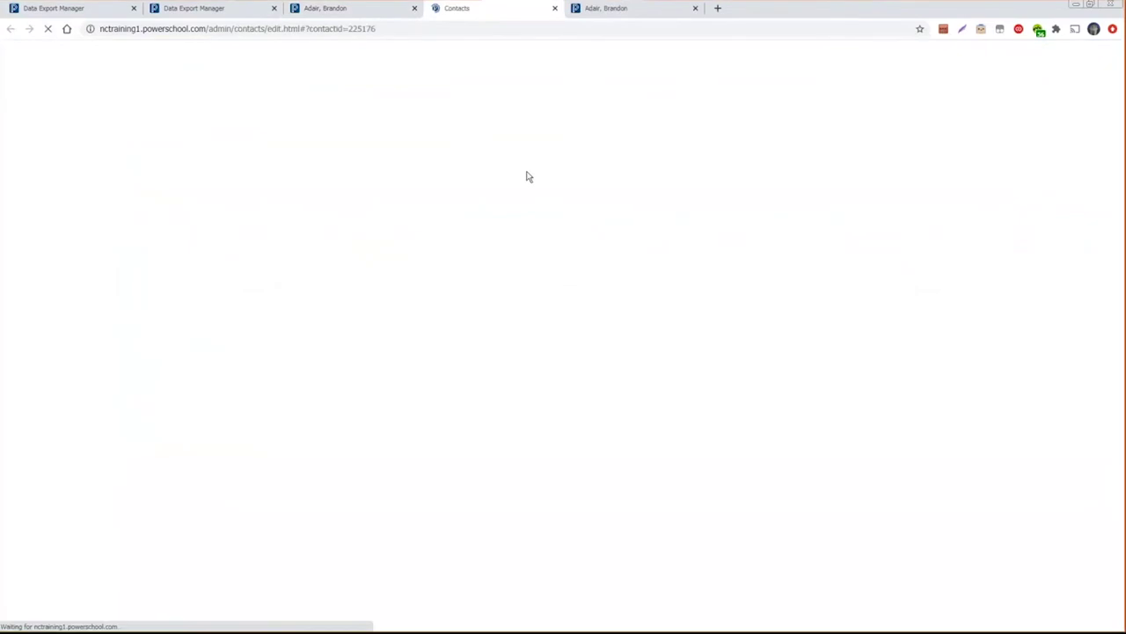
{"action": "left_click", "coordinate": [695, 9]}
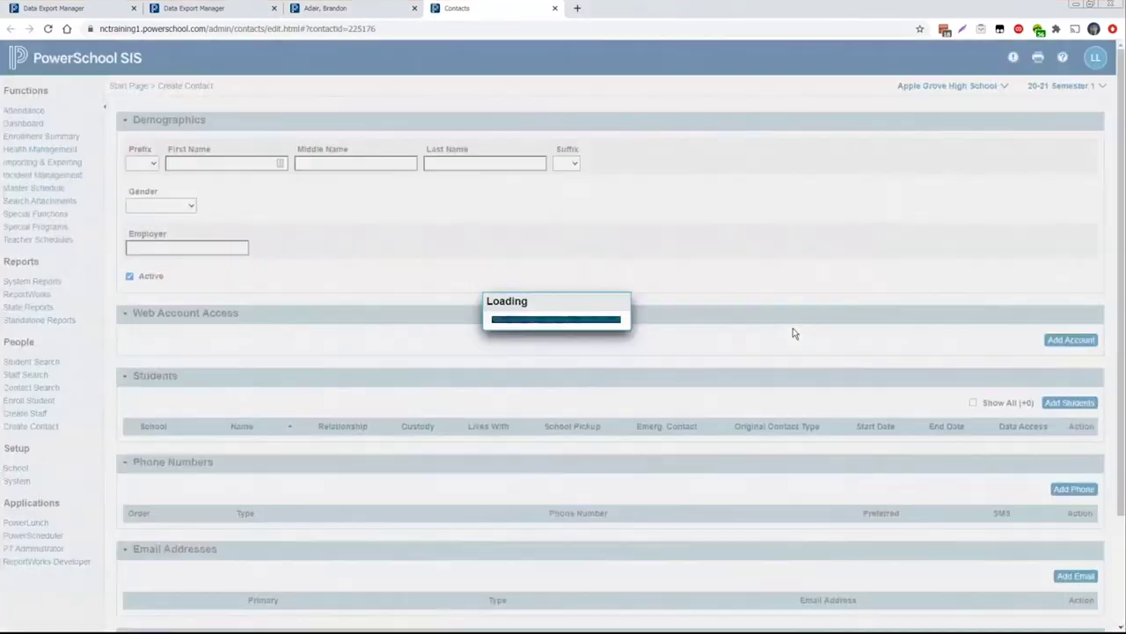
Examine the father's phone numbers, email address and postal address in the contact record, and return to the Start Page
{"action": "scroll", "coordinate": [629, 265], "scroll_direction": "down", "scroll_amount": 1}
{"action": "scroll", "coordinate": [629, 270], "scroll_direction": "down", "scroll_amount": 3}
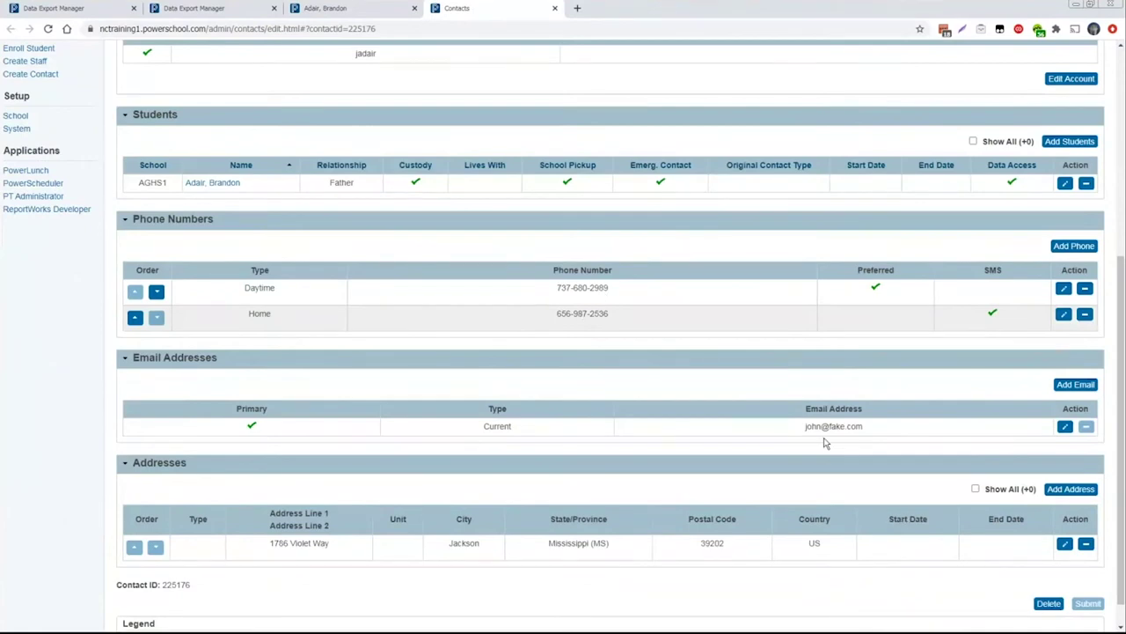
{"action": "left_click_drag", "start_coordinate": [802, 427], "coordinate": [888, 434]}
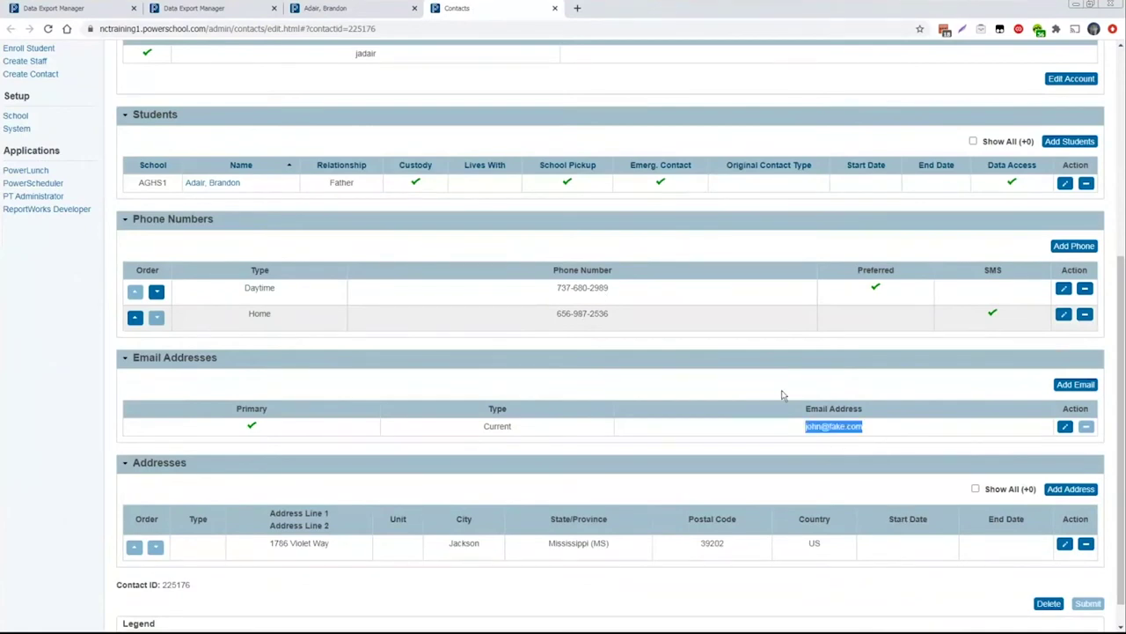
{"action": "left_click", "coordinate": [749, 393]}
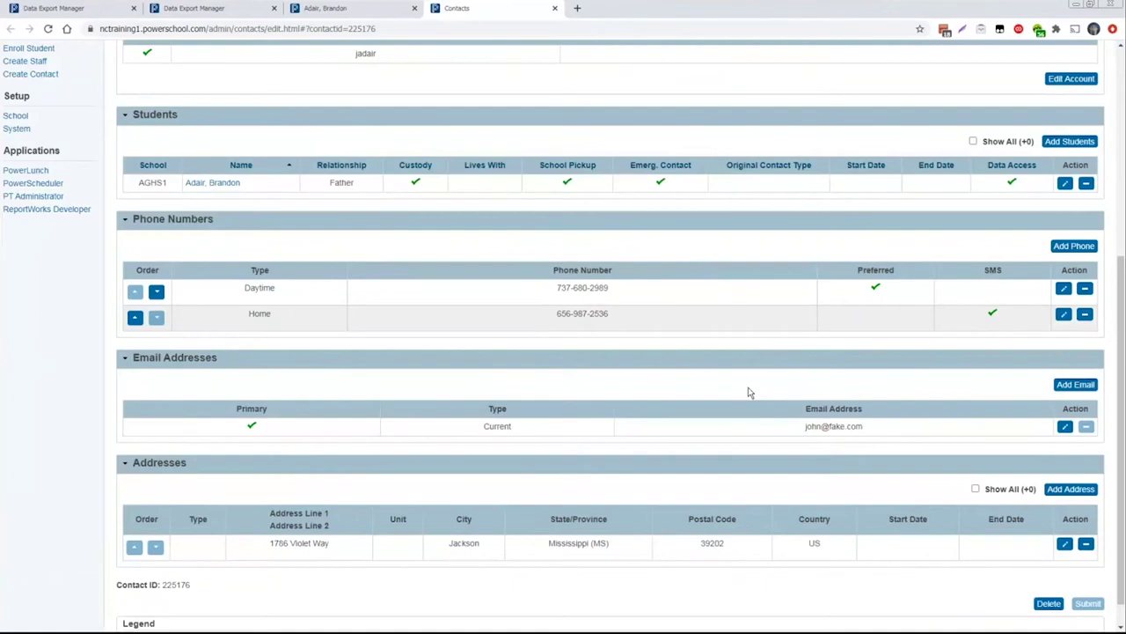
{"action": "scroll", "coordinate": [737, 379], "scroll_direction": "up", "scroll_amount": 4}
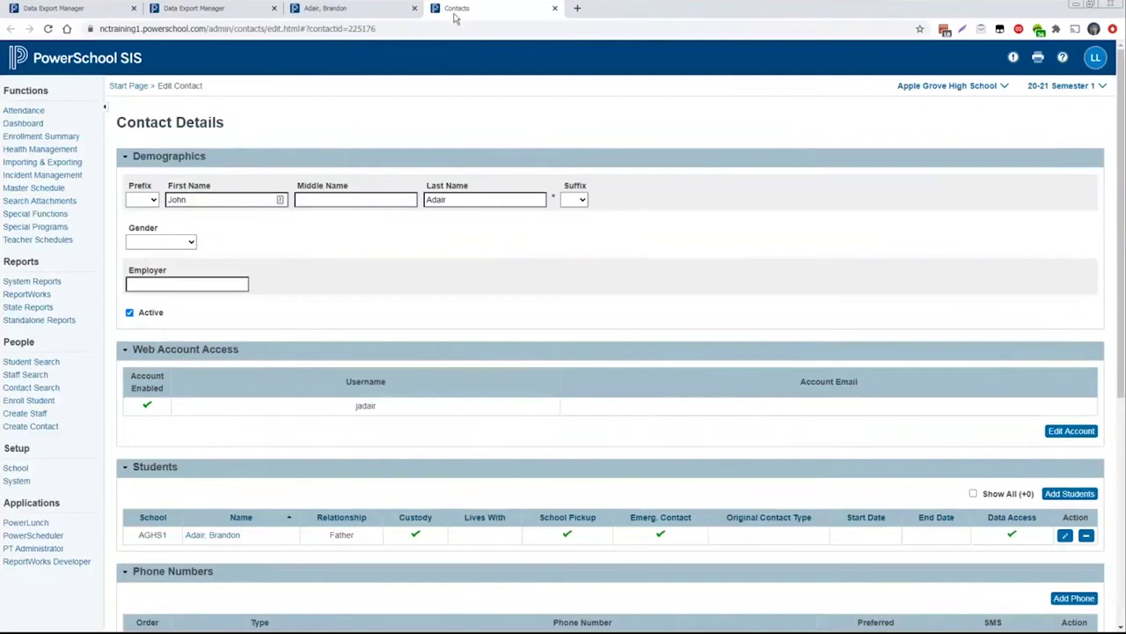
{"action": "left_click", "coordinate": [415, 8]}
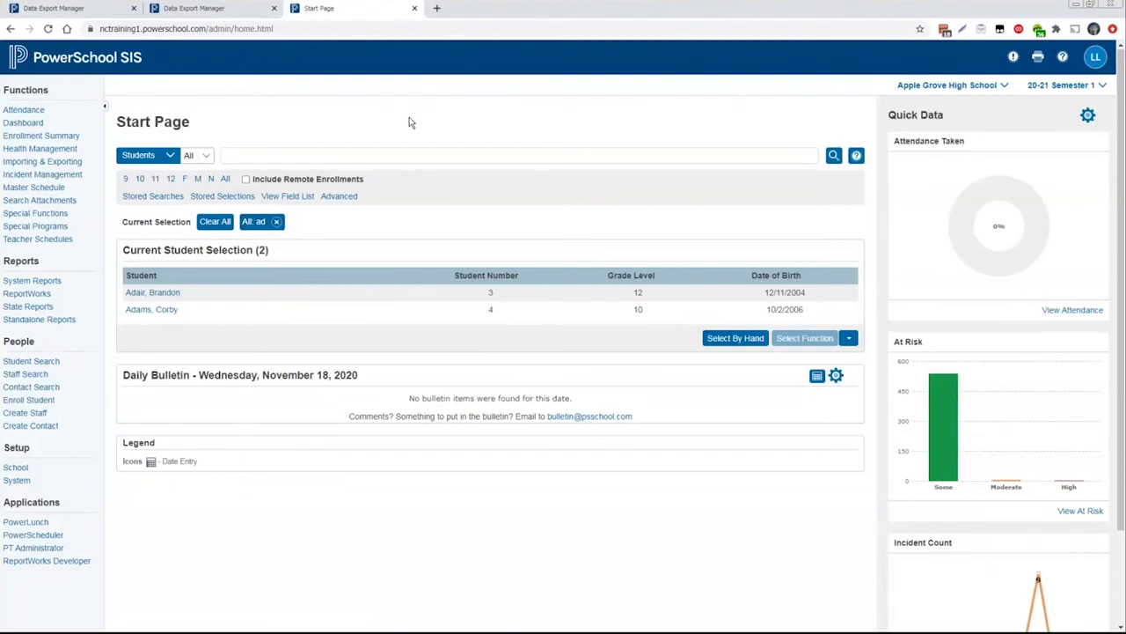
Open the Data Export Manager through Special Functions and Importing & Exporting
{"action": "left_click", "coordinate": [42, 216]}
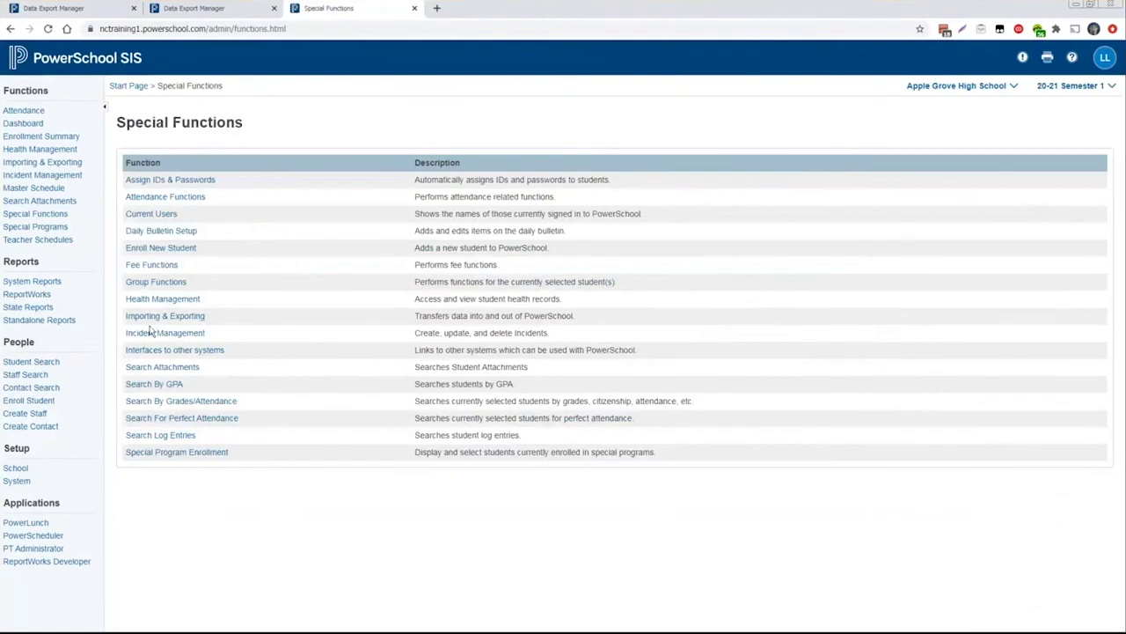
{"action": "left_click_drag", "start_coordinate": [209, 320], "coordinate": [126, 319]}
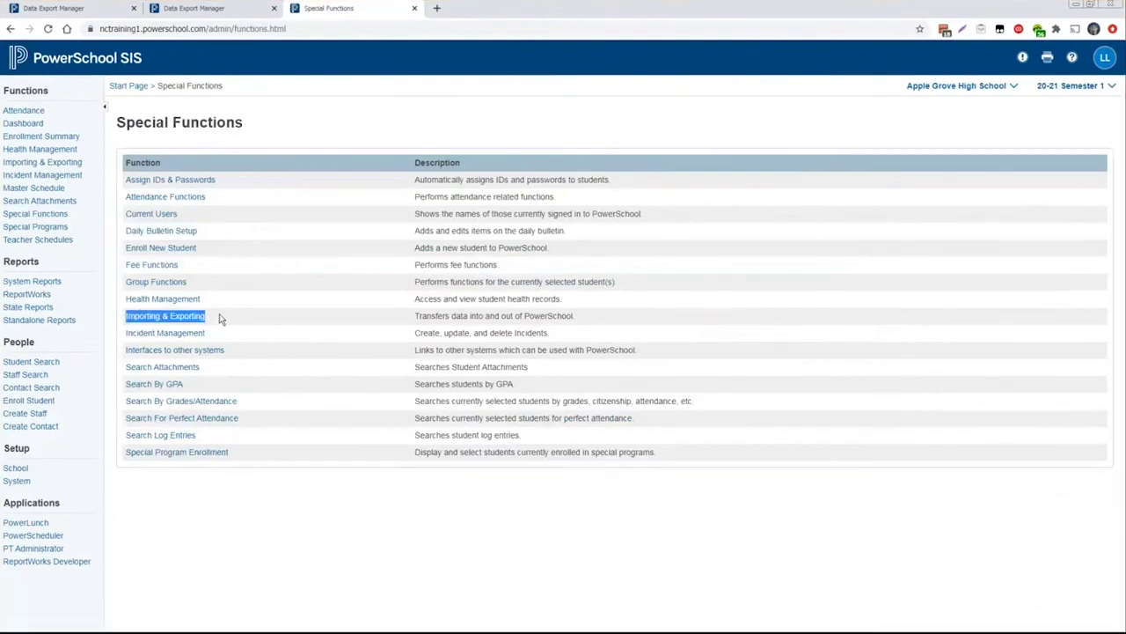
{"action": "left_click", "coordinate": [178, 319]}
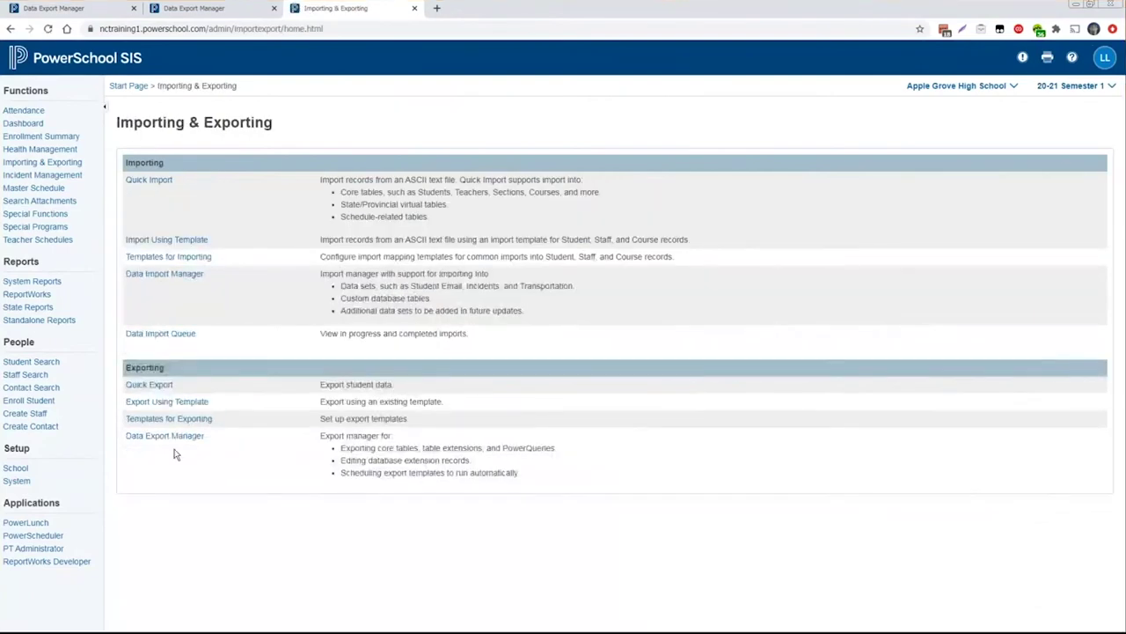
{"action": "left_click", "coordinate": [35, 214]}
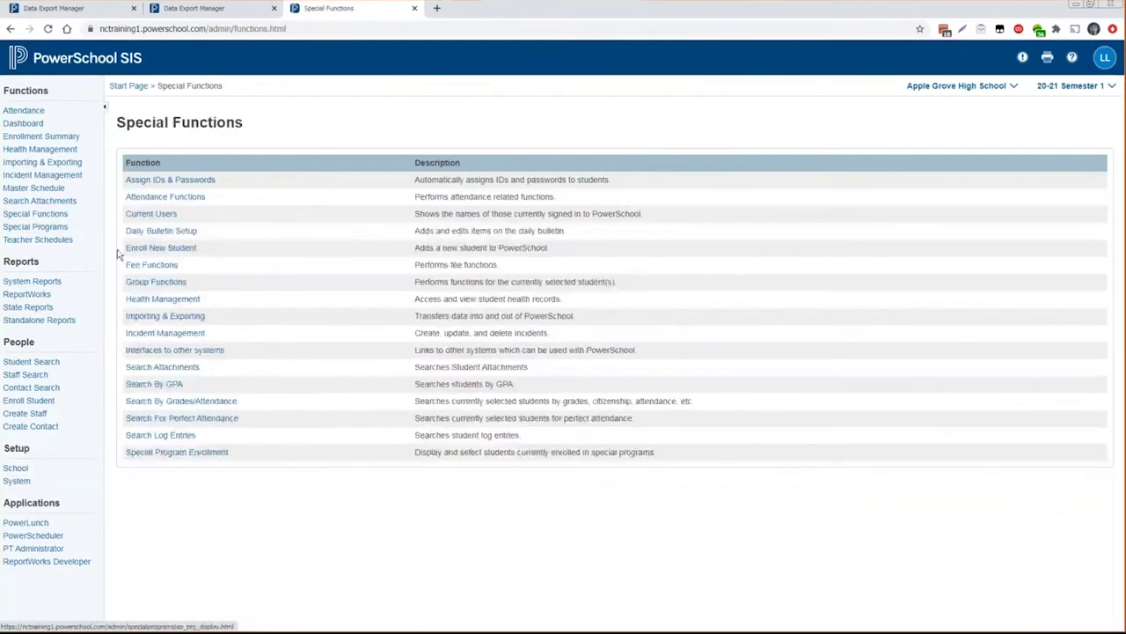
{"action": "left_click", "coordinate": [158, 318]}
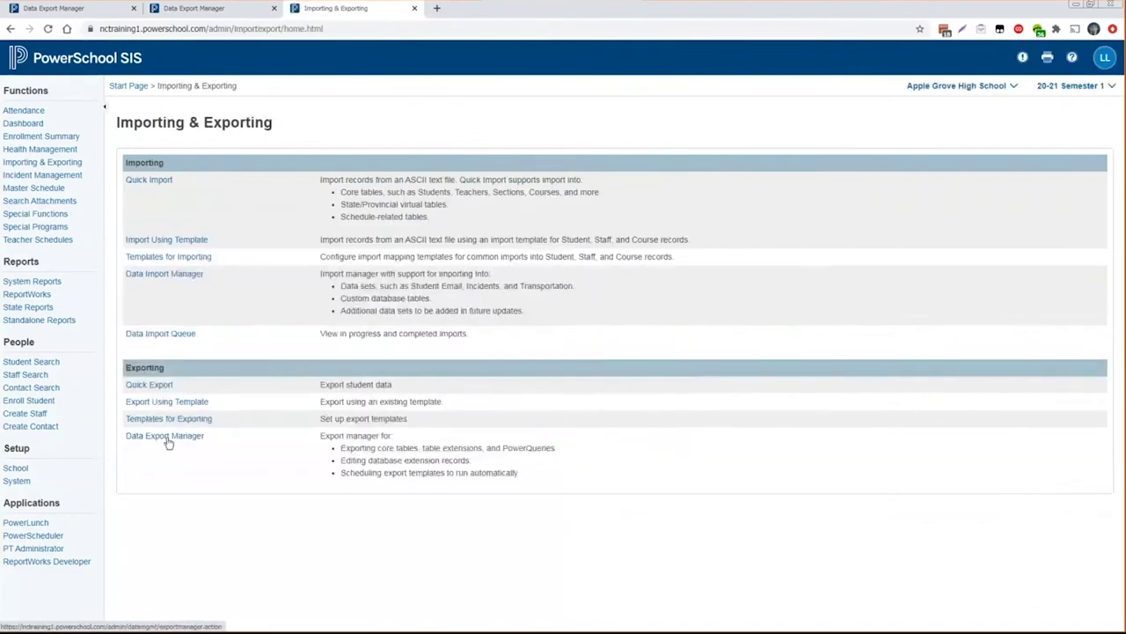
{"action": "left_click", "coordinate": [174, 437]}
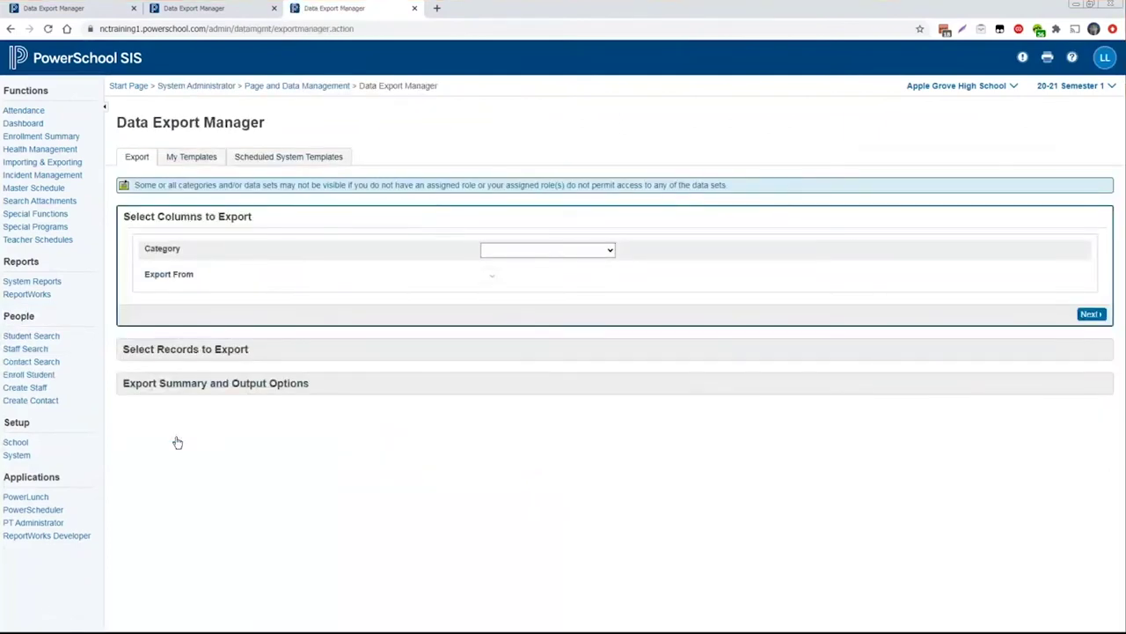
Set the export category to PowerSchool Data Sets
{"action": "left_click", "coordinate": [570, 253]}
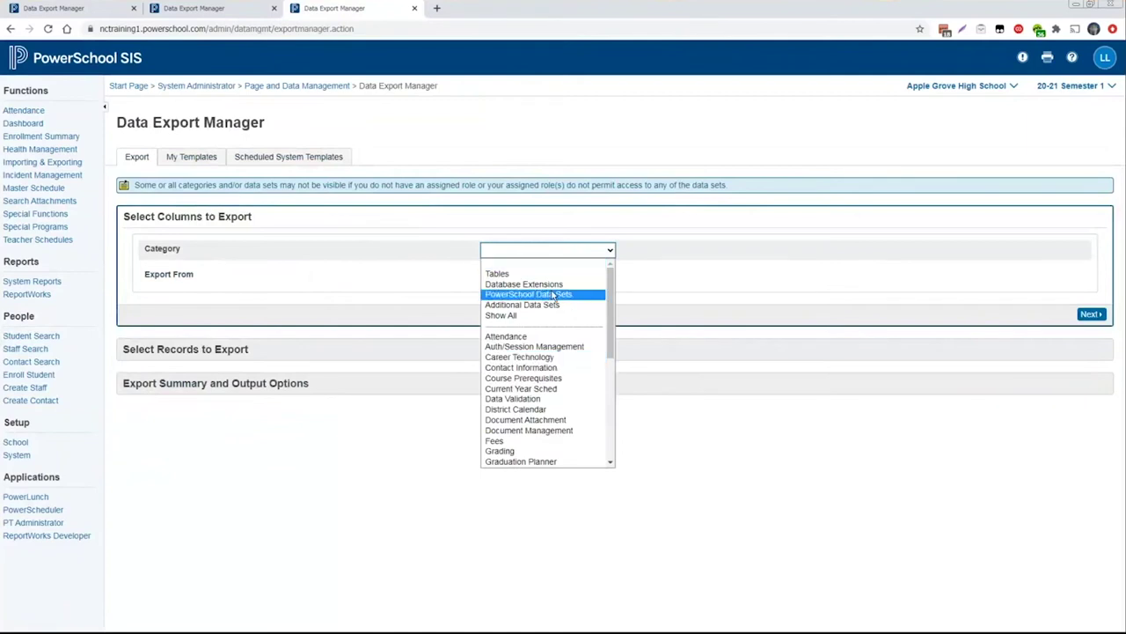
{"action": "left_click", "coordinate": [639, 287]}
{"action": "left_click", "coordinate": [515, 253]}
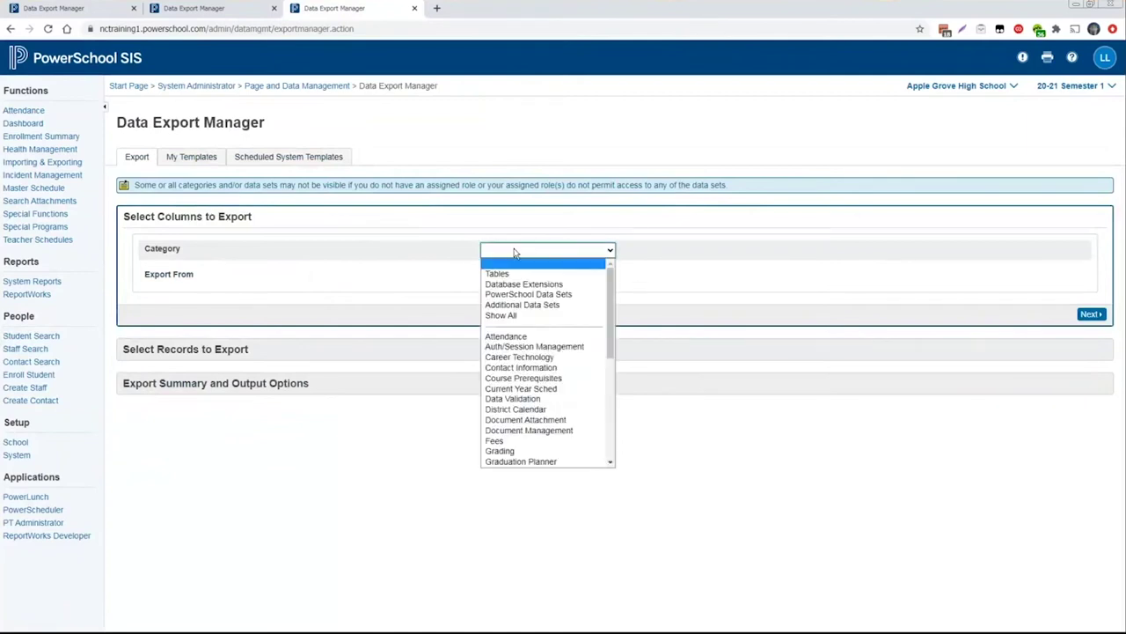
{"action": "left_click", "coordinate": [519, 294]}
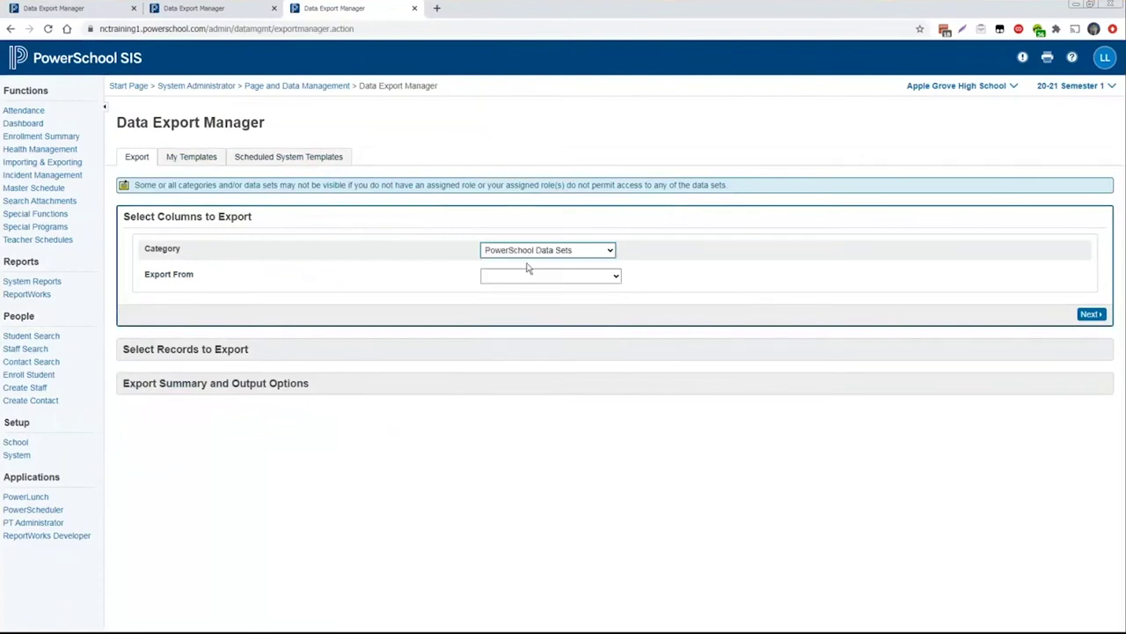
Change the export category to Tables and choose Students as the table to export from
{"action": "left_click", "coordinate": [616, 280]}
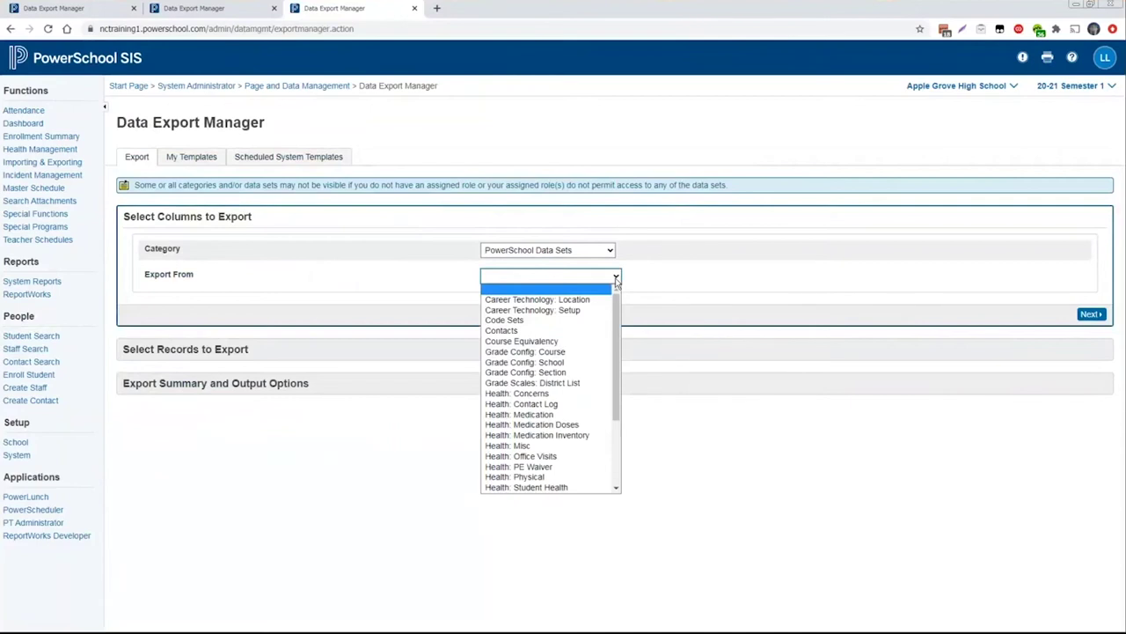
{"action": "left_click", "coordinate": [616, 278]}
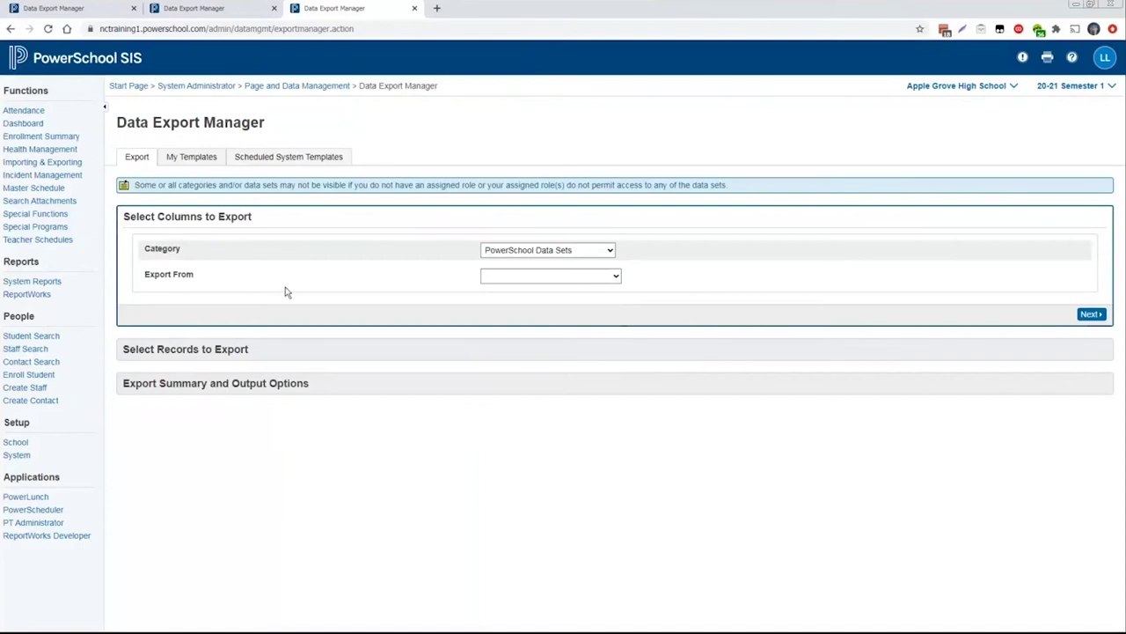
{"action": "left_click", "coordinate": [581, 254]}
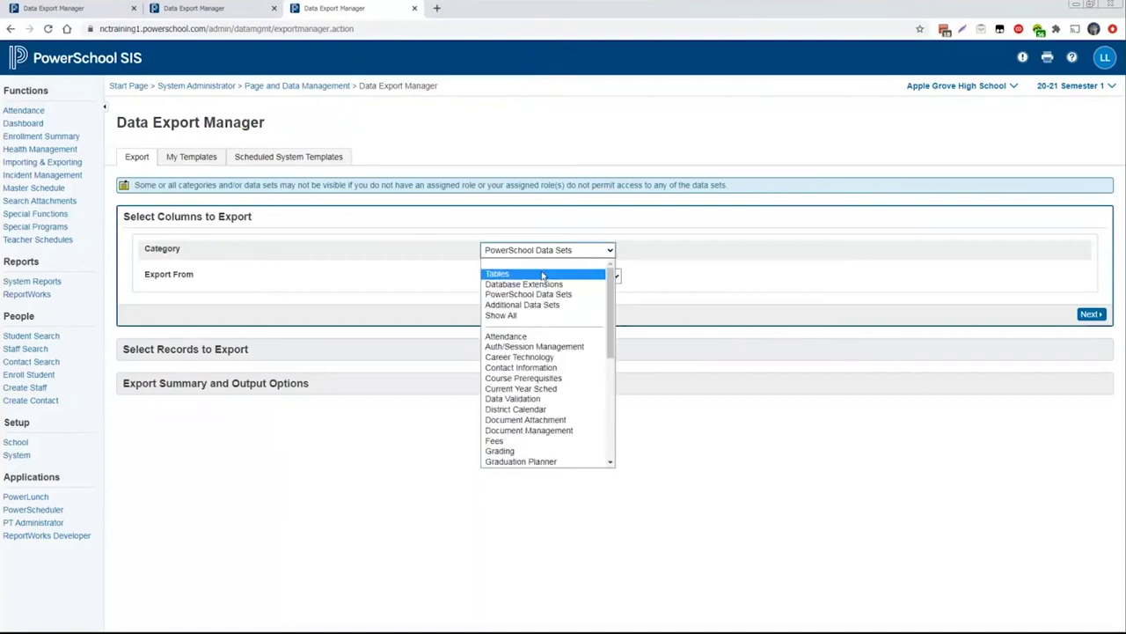
{"action": "left_click", "coordinate": [502, 275]}
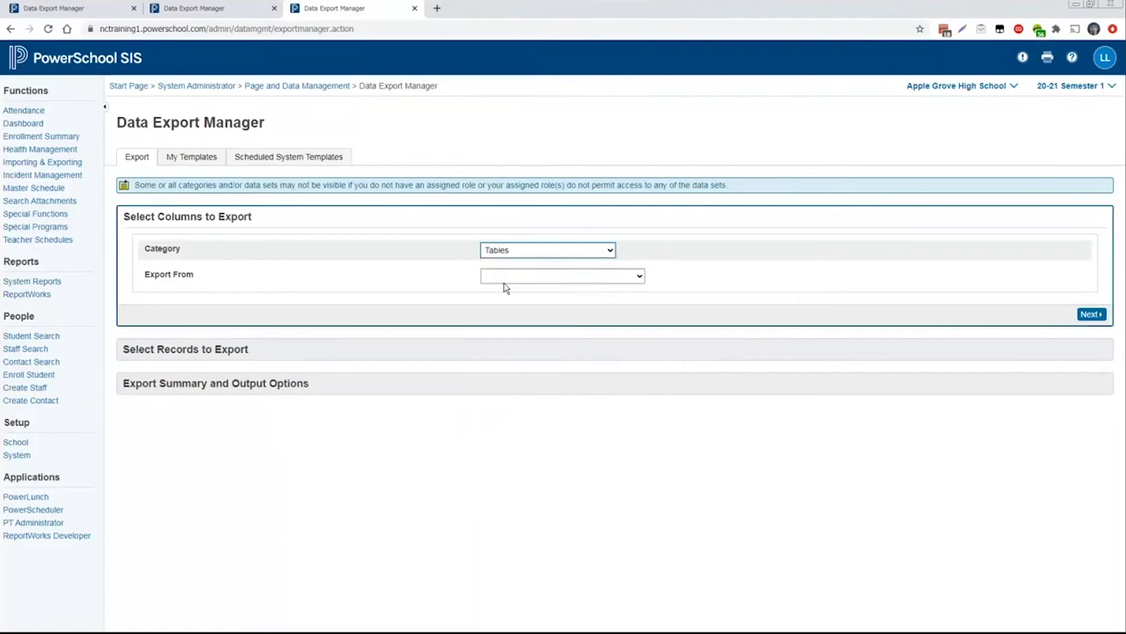
{"action": "left_click", "coordinate": [588, 279]}
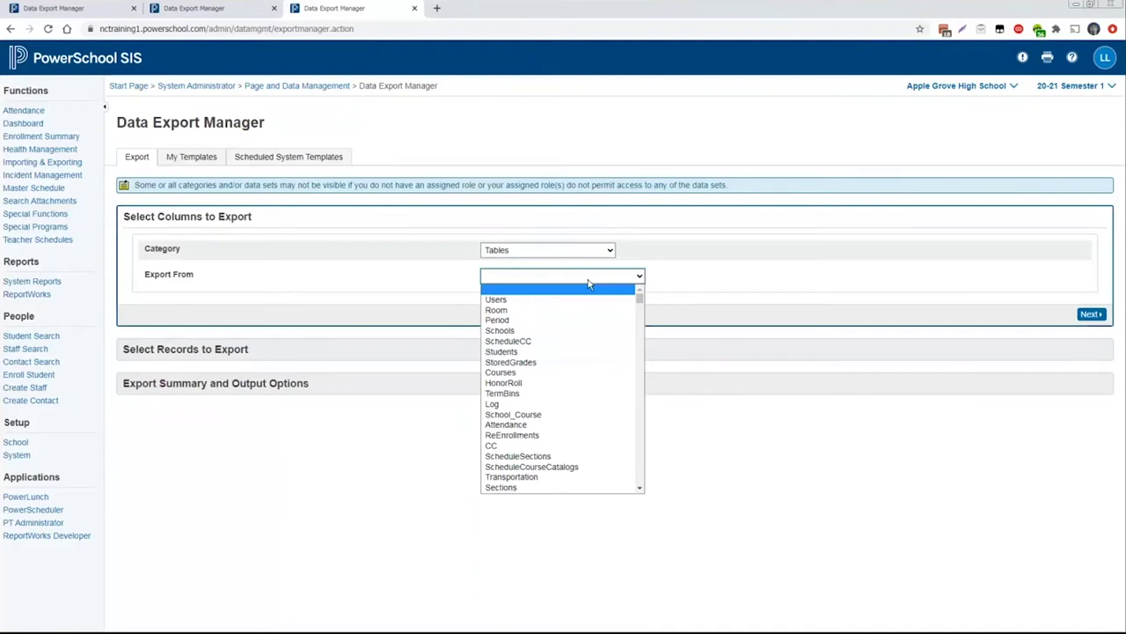
{"action": "left_click", "coordinate": [564, 352]}
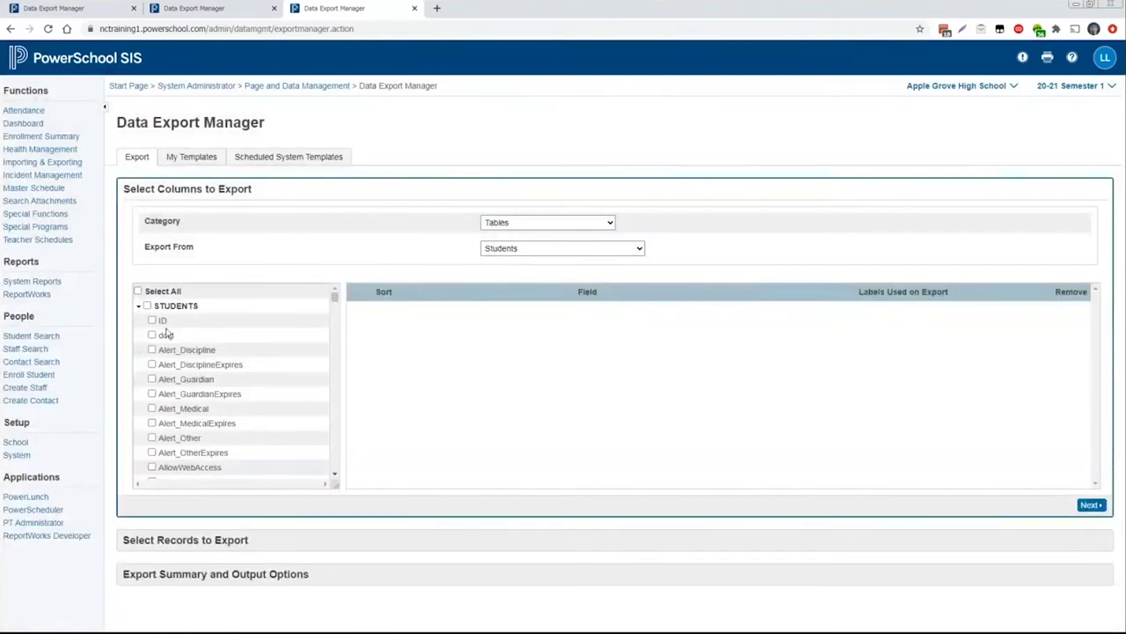
Add the ID, LastFirst and Student_Number fields of the Students table to the export columns
{"action": "left_click", "coordinate": [152, 321]}
{"action": "scroll", "coordinate": [203, 359], "scroll_direction": "down", "scroll_amount": 5}
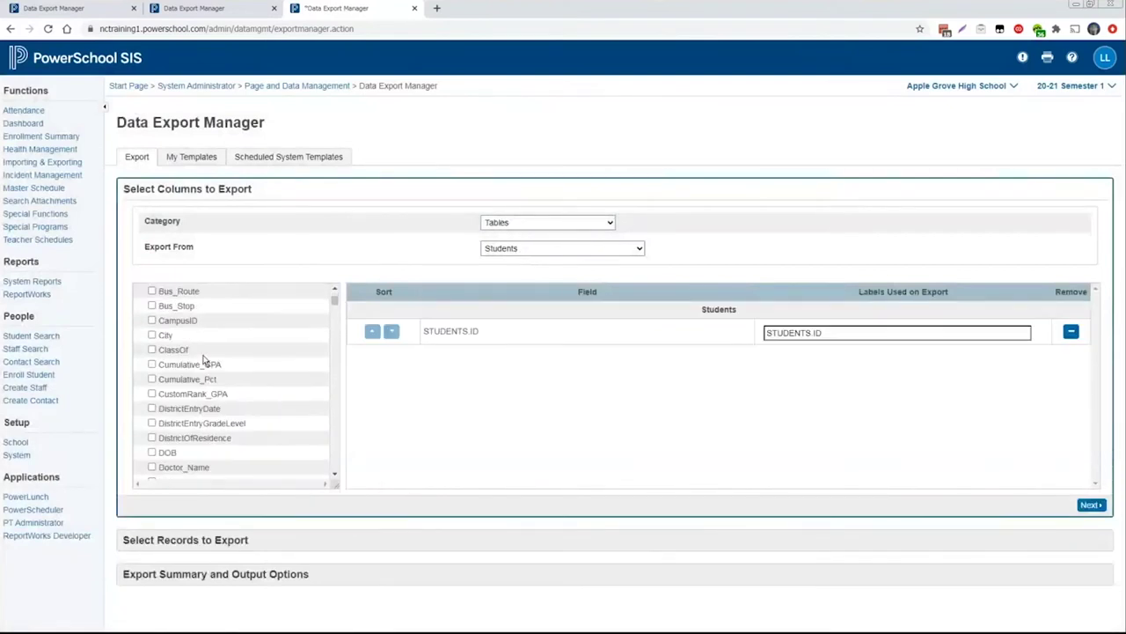
{"action": "scroll", "coordinate": [203, 359], "scroll_direction": "down", "scroll_amount": 6}
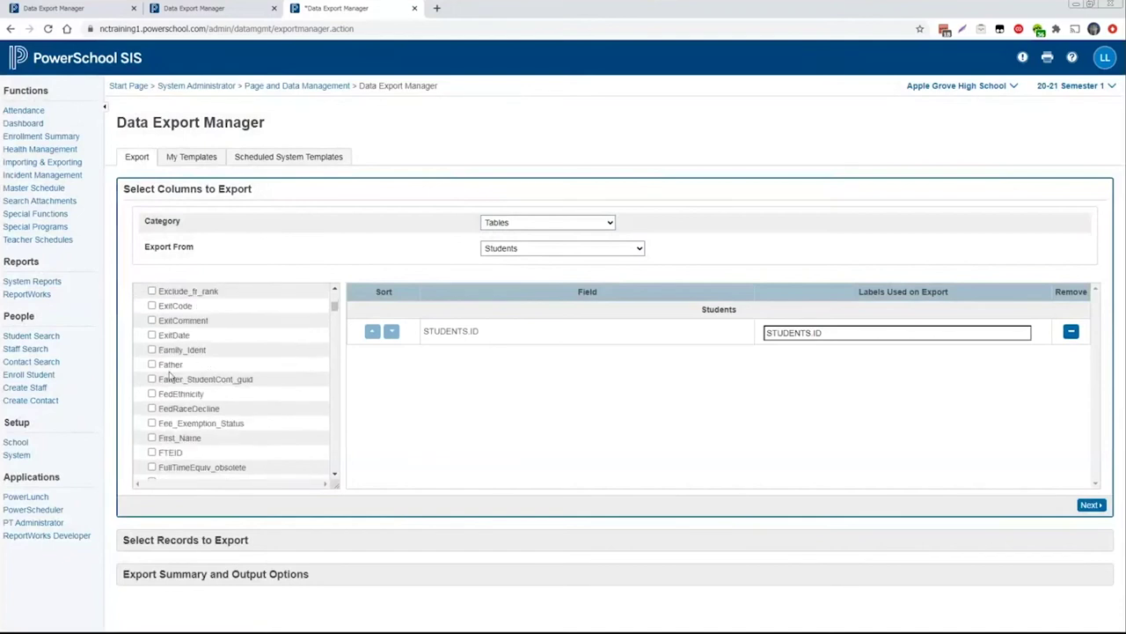
{"action": "scroll", "coordinate": [238, 347], "scroll_direction": "down", "scroll_amount": 6}
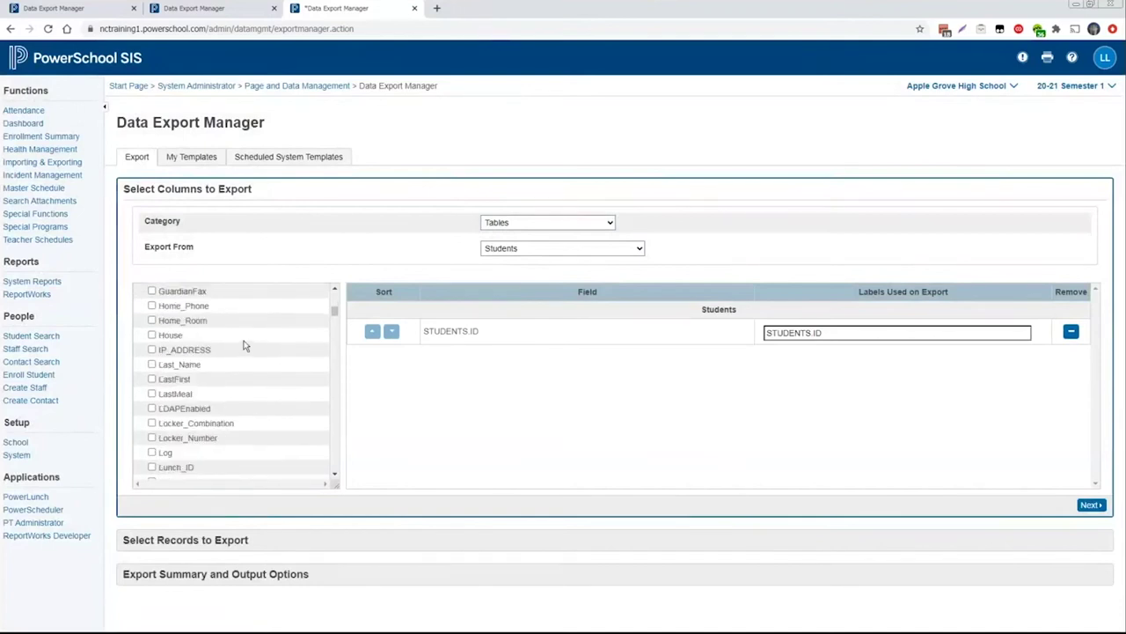
{"action": "left_click", "coordinate": [151, 379]}
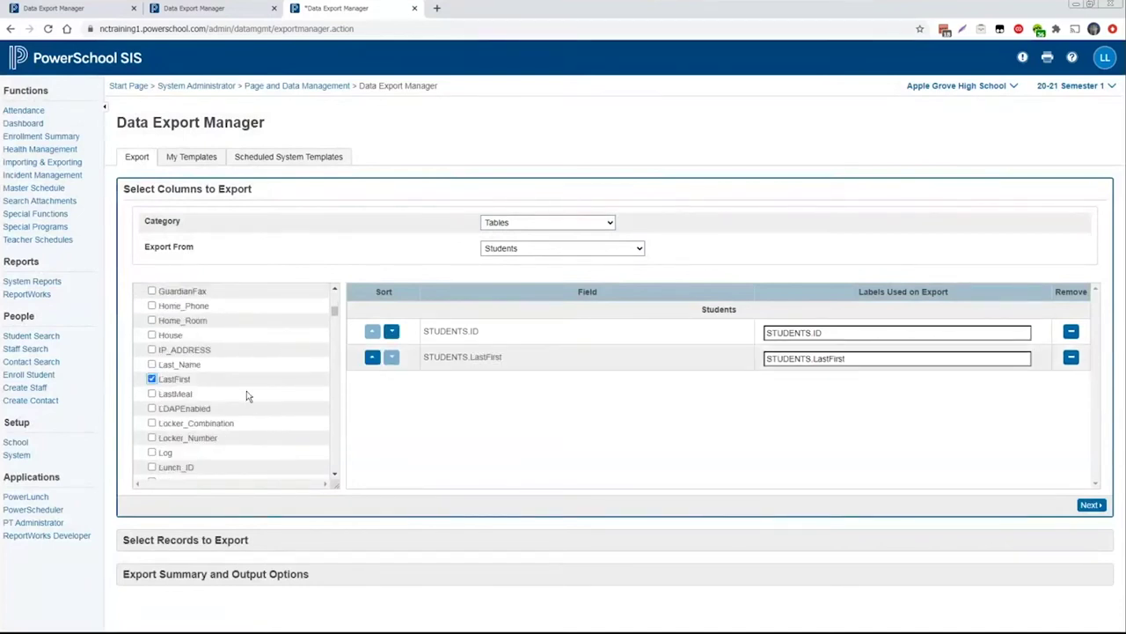
{"action": "scroll", "coordinate": [248, 396], "scroll_direction": "down", "scroll_amount": 8}
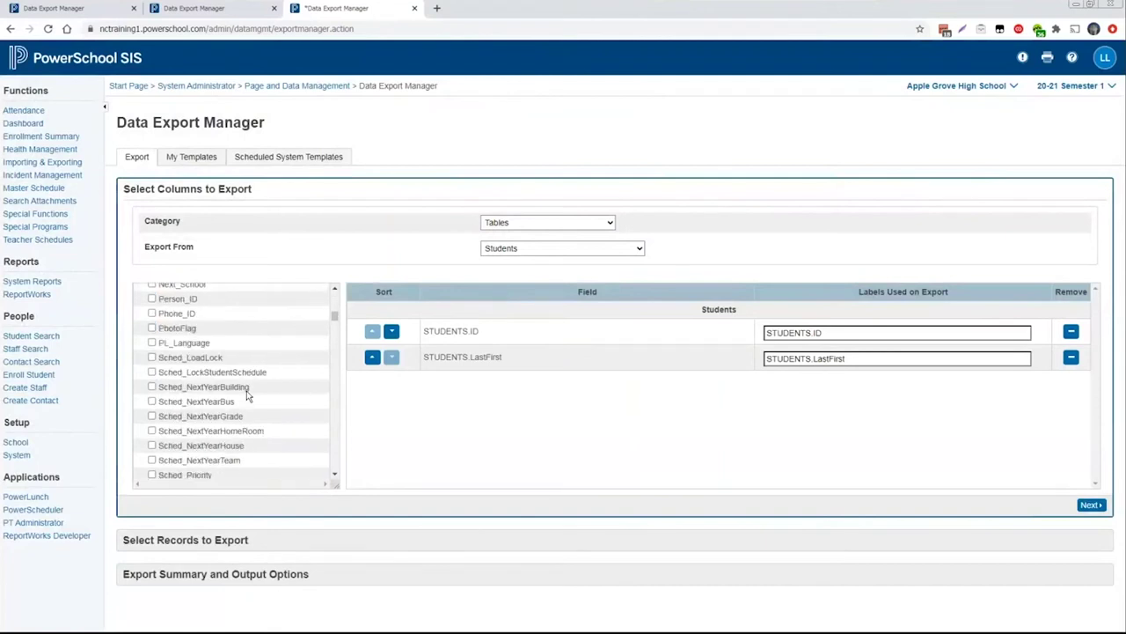
{"action": "scroll", "coordinate": [247, 396], "scroll_direction": "down", "scroll_amount": 4}
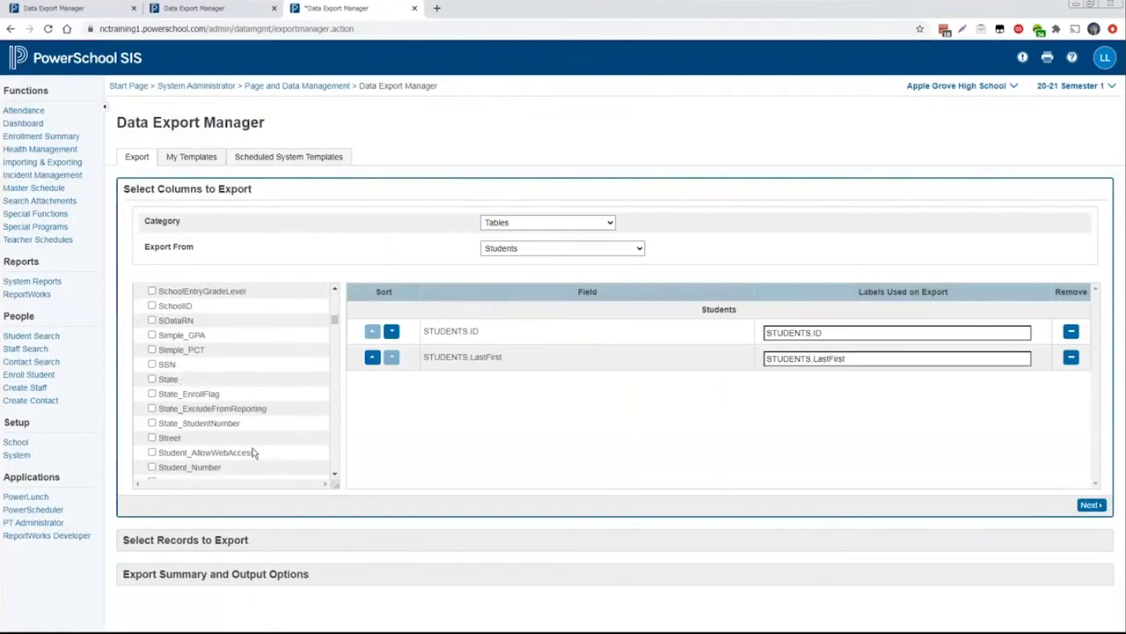
{"action": "left_click", "coordinate": [151, 468]}
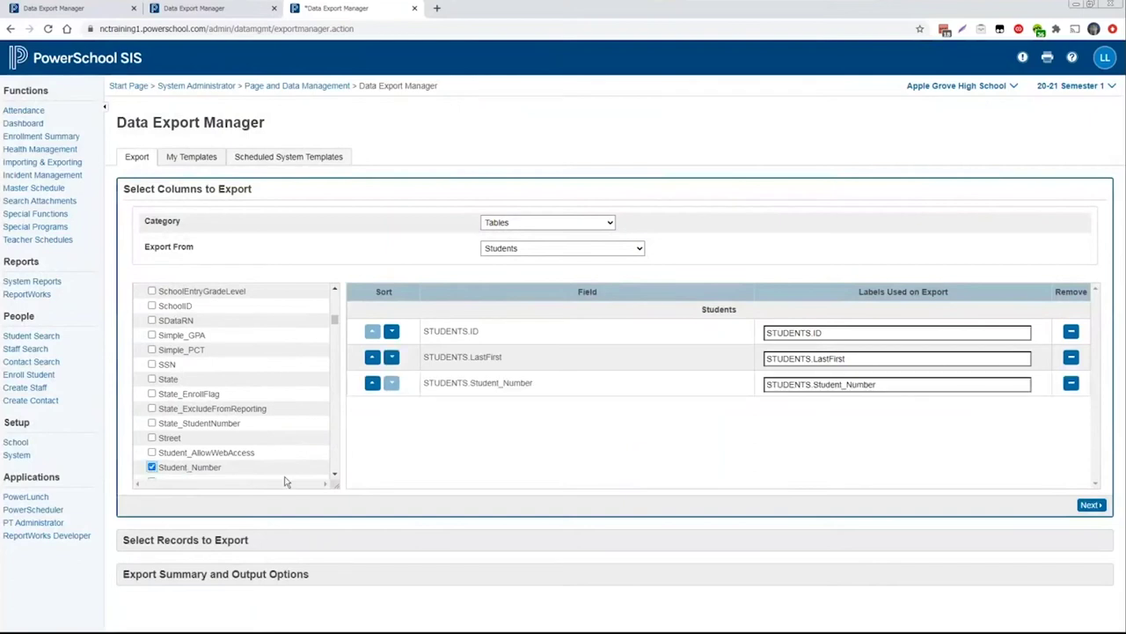
Relabel the export columns for ID, LastFirst and Student_Number as Student ID, Student Name and UID
{"action": "left_click_drag", "start_coordinate": [827, 332], "coordinate": [750, 334]}
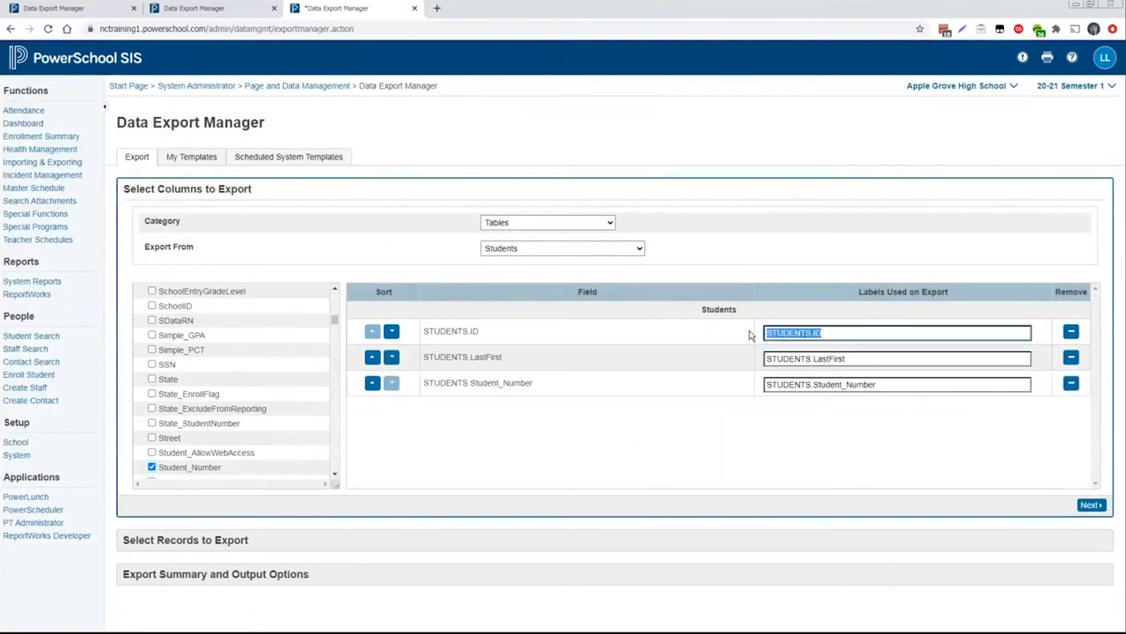
{"action": "type", "text": "Student ID"}
{"action": "left_click_drag", "start_coordinate": [854, 354], "coordinate": [739, 358]}
{"action": "type", "text": "Student Name"}
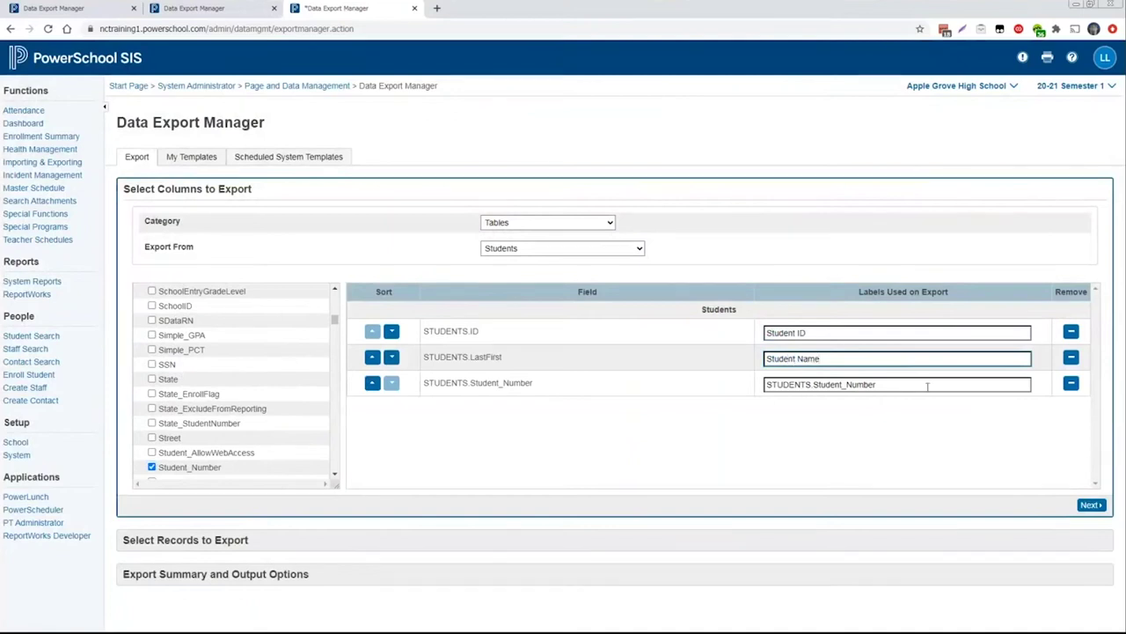
{"action": "left_click_drag", "start_coordinate": [880, 384], "coordinate": [730, 382]}
{"action": "type", "text": "UID"}
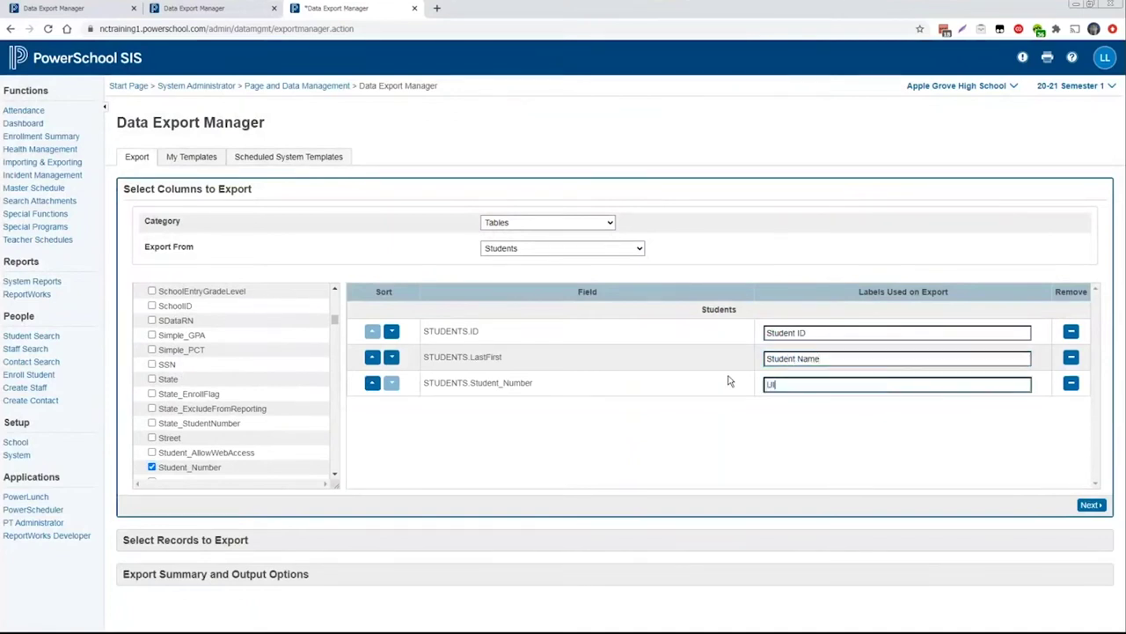
{"action": "left_click", "coordinate": [920, 514]}
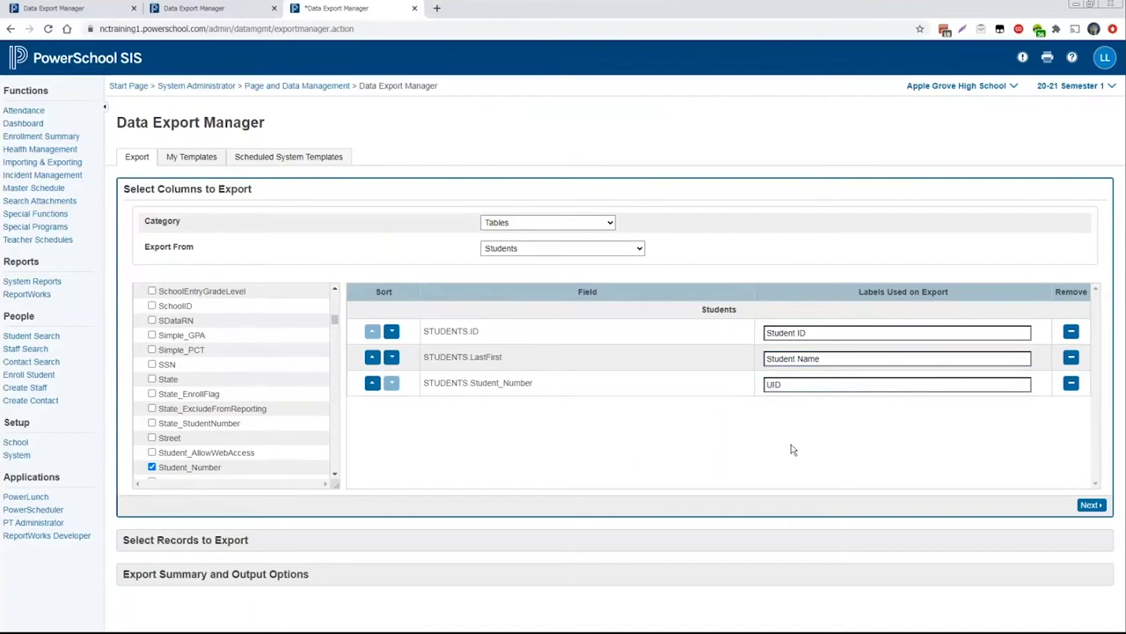
Continue to the record selection and check the current student selection option and the active school
{"action": "left_click", "coordinate": [1089, 506]}
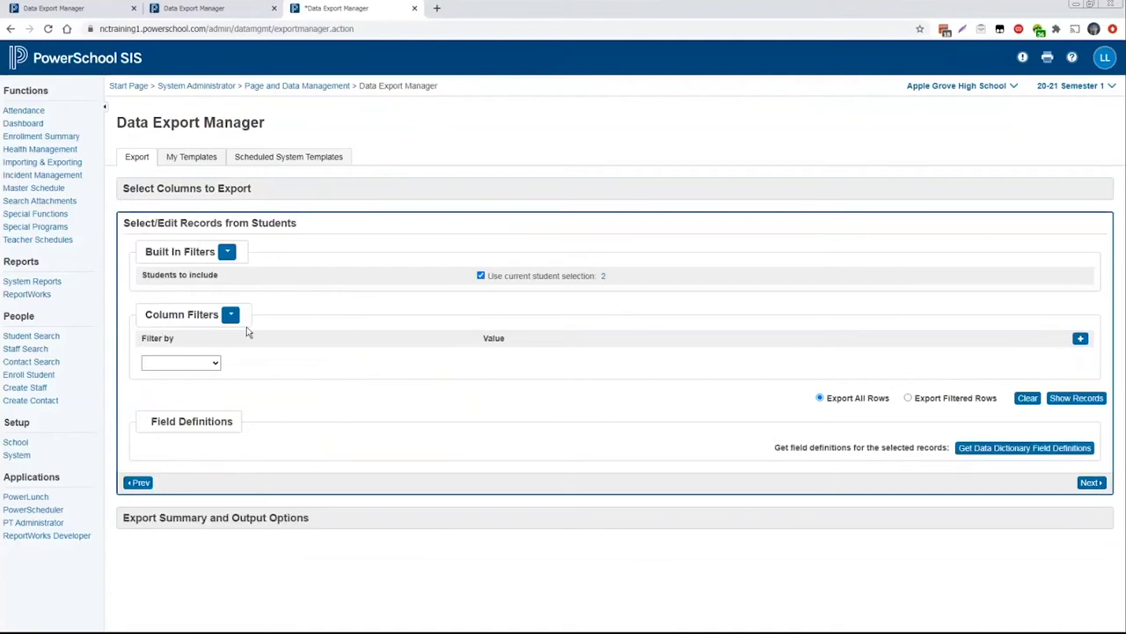
{"action": "left_click_drag", "start_coordinate": [143, 274], "coordinate": [225, 282]}
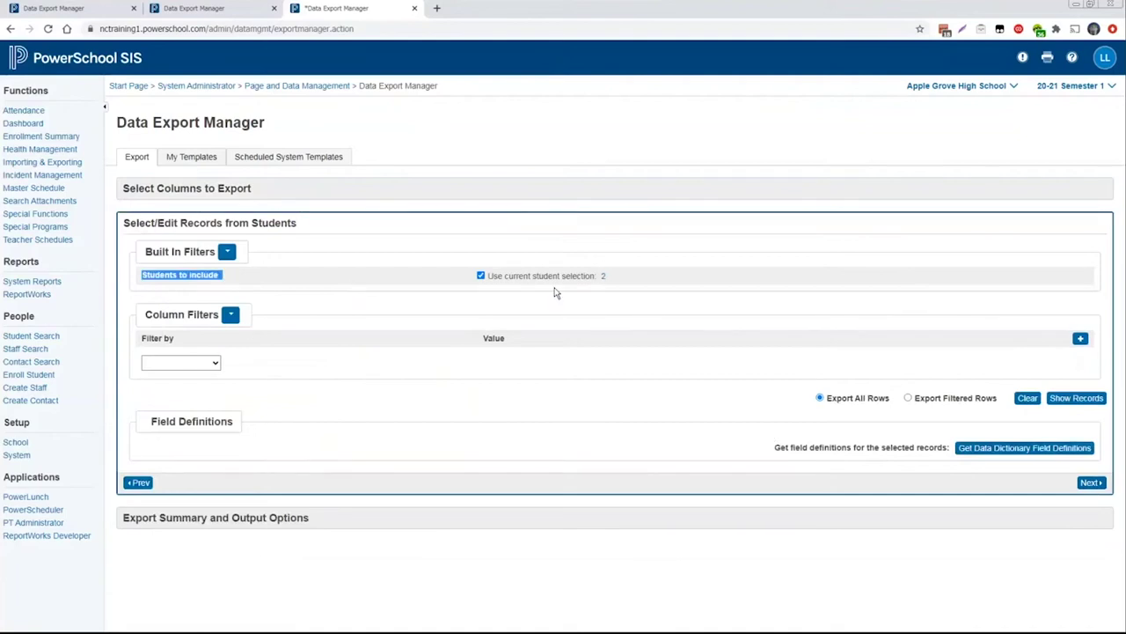
{"action": "left_click", "coordinate": [619, 282]}
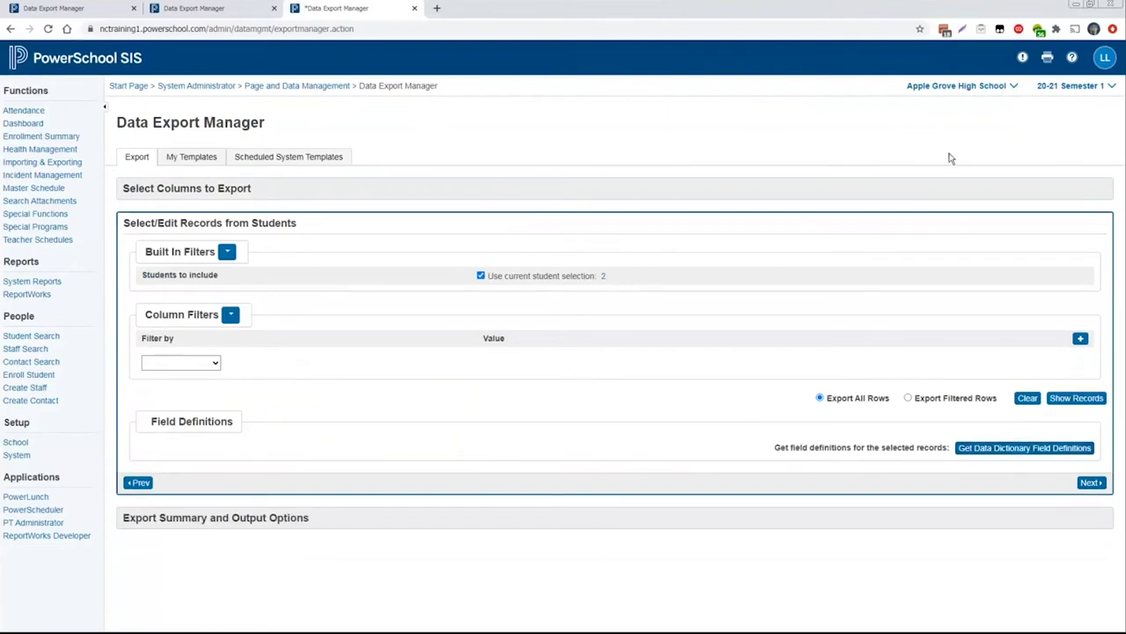
{"action": "left_click_drag", "start_coordinate": [942, 92], "coordinate": [908, 91]}
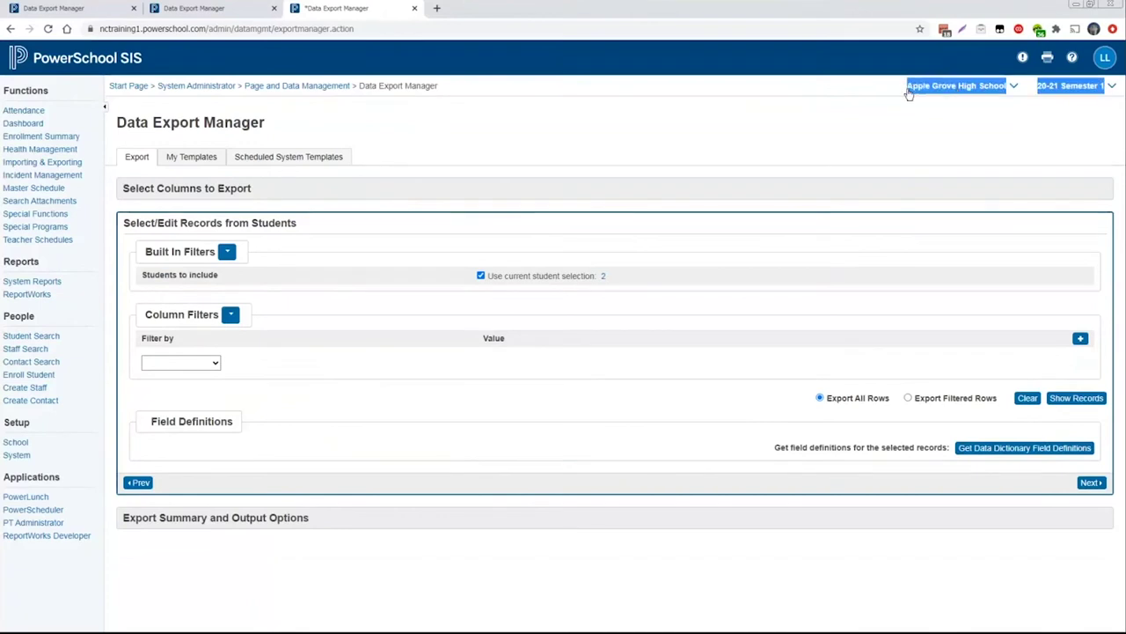
{"action": "left_click", "coordinate": [999, 150]}
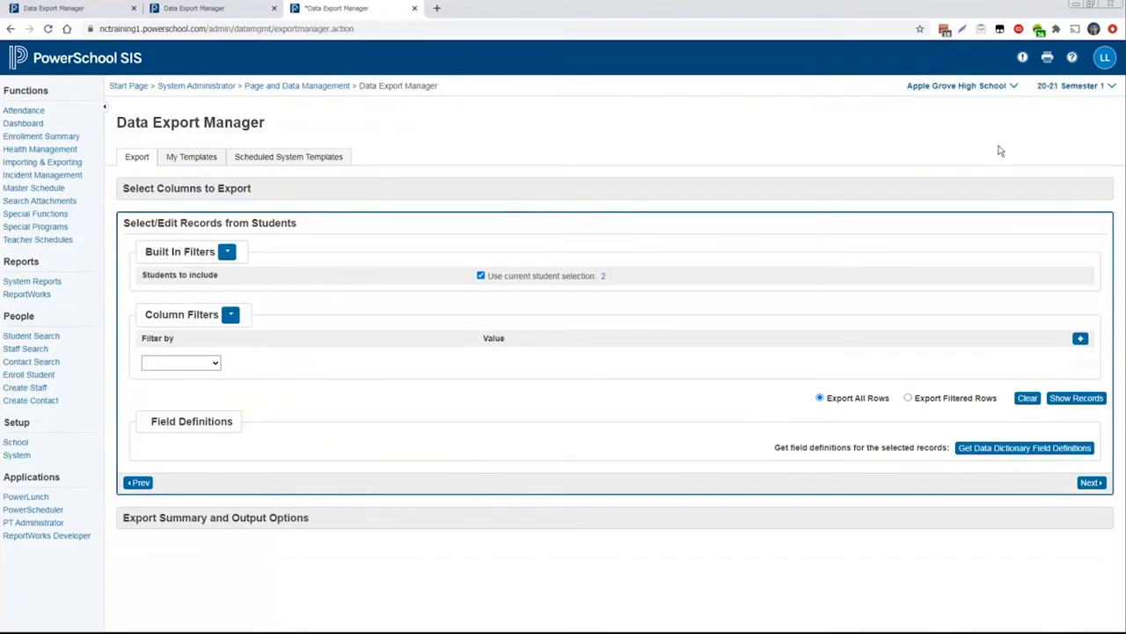
{"action": "left_click", "coordinate": [207, 363]}
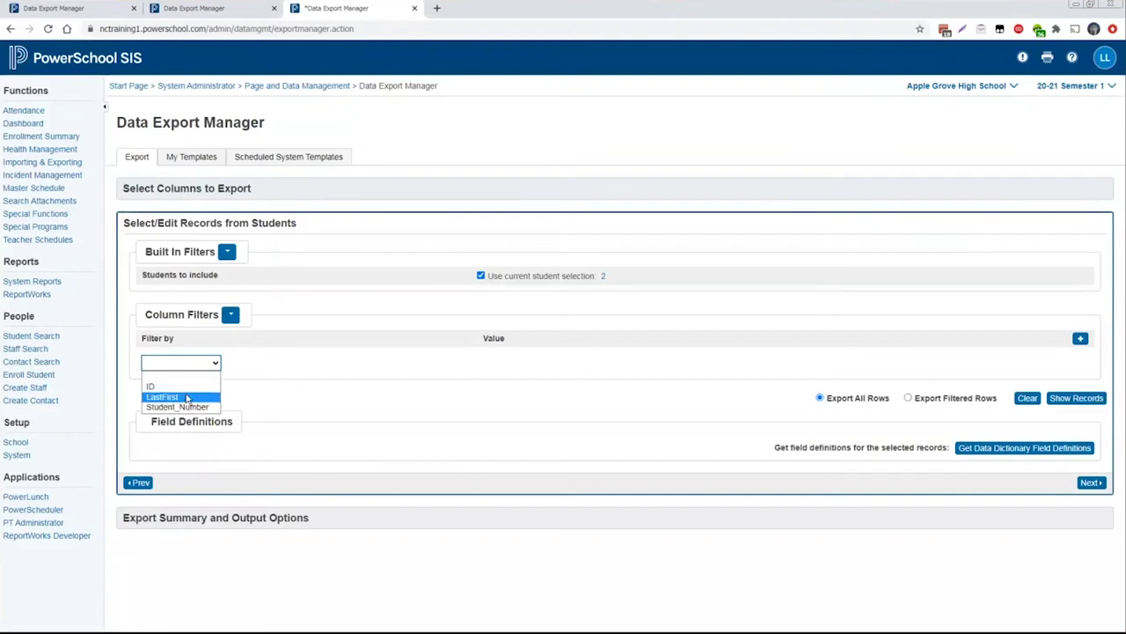
{"action": "left_click", "coordinate": [335, 373]}
{"action": "left_click", "coordinate": [196, 363]}
{"action": "left_click", "coordinate": [163, 397]}
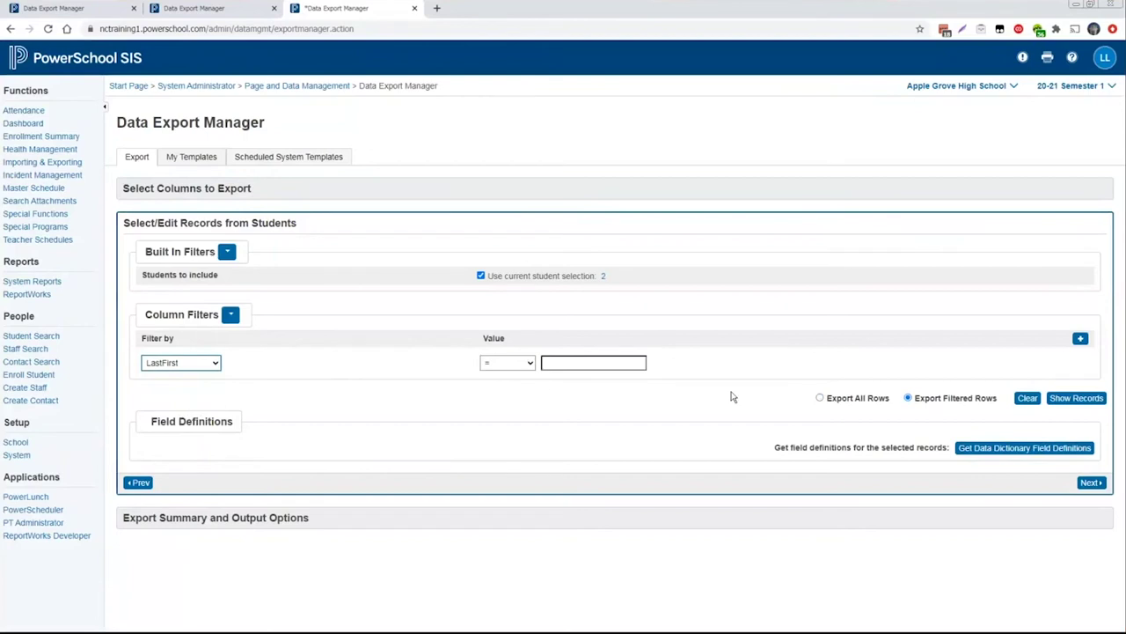
{"action": "type", "text": "Adair"}
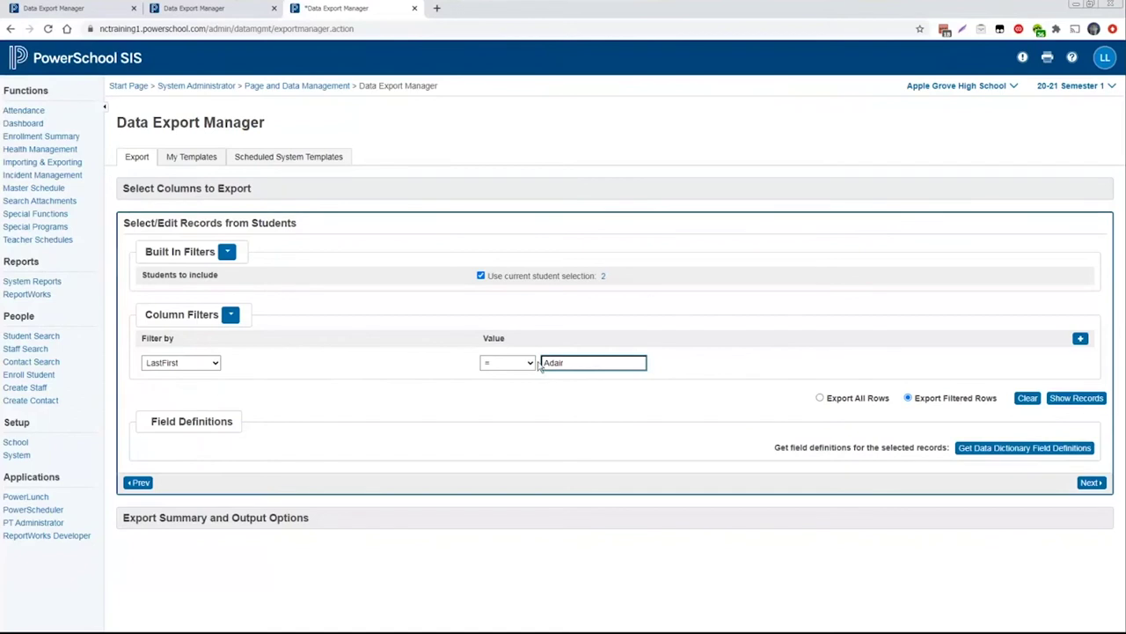
{"action": "left_click", "coordinate": [166, 363]}
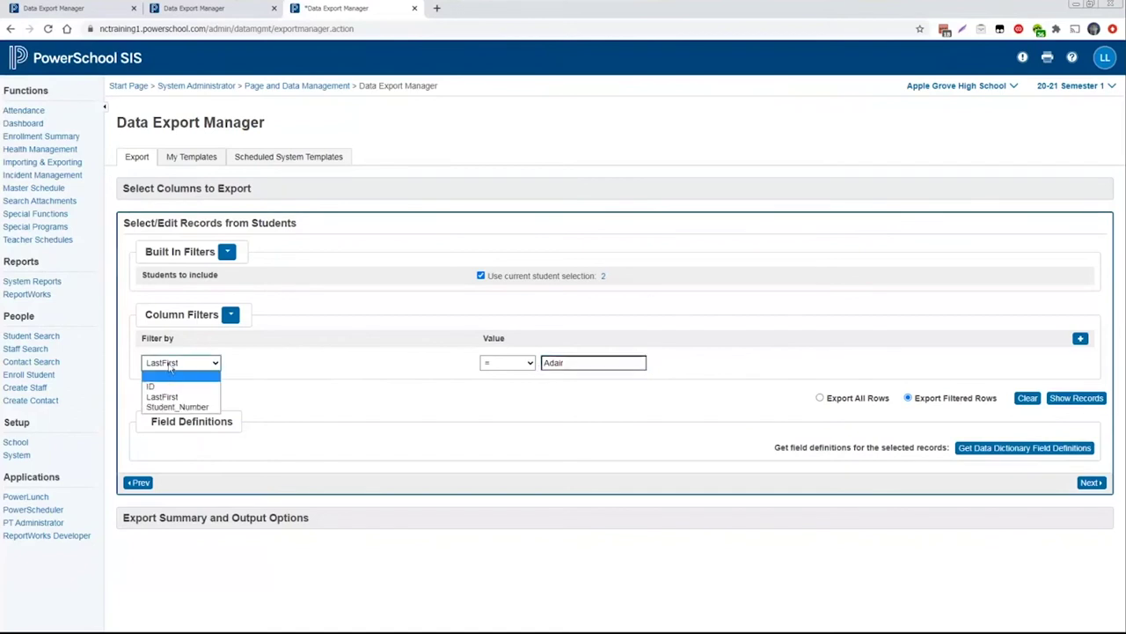
{"action": "left_click", "coordinate": [167, 376]}
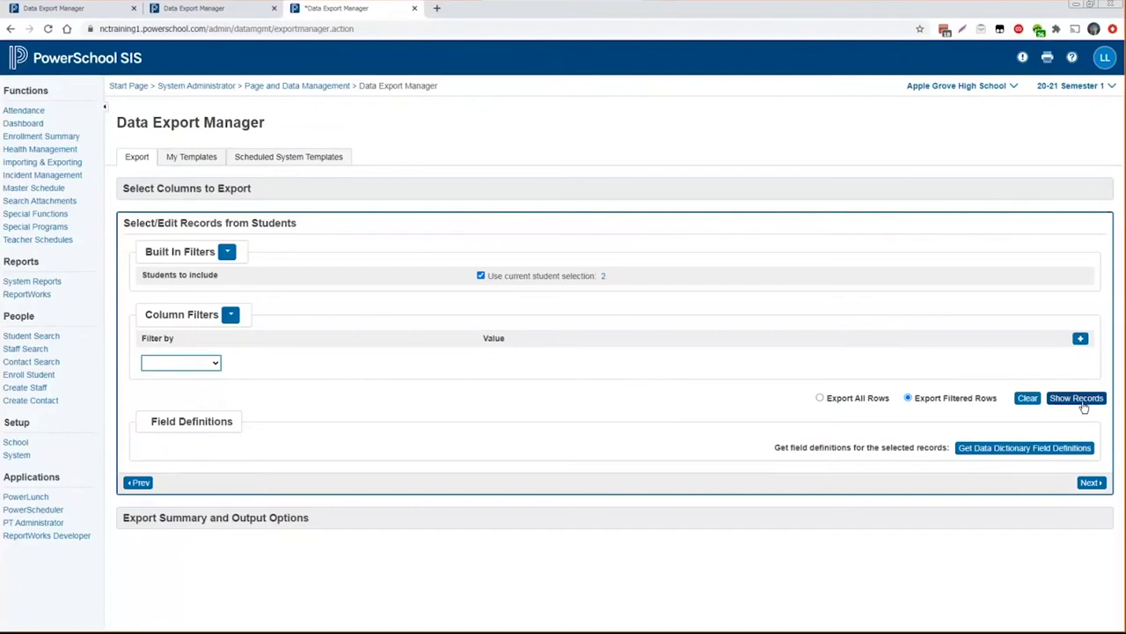
Show the records for the current student selection without a column filter and examine the previewed rows
{"action": "left_click", "coordinate": [1084, 405]}
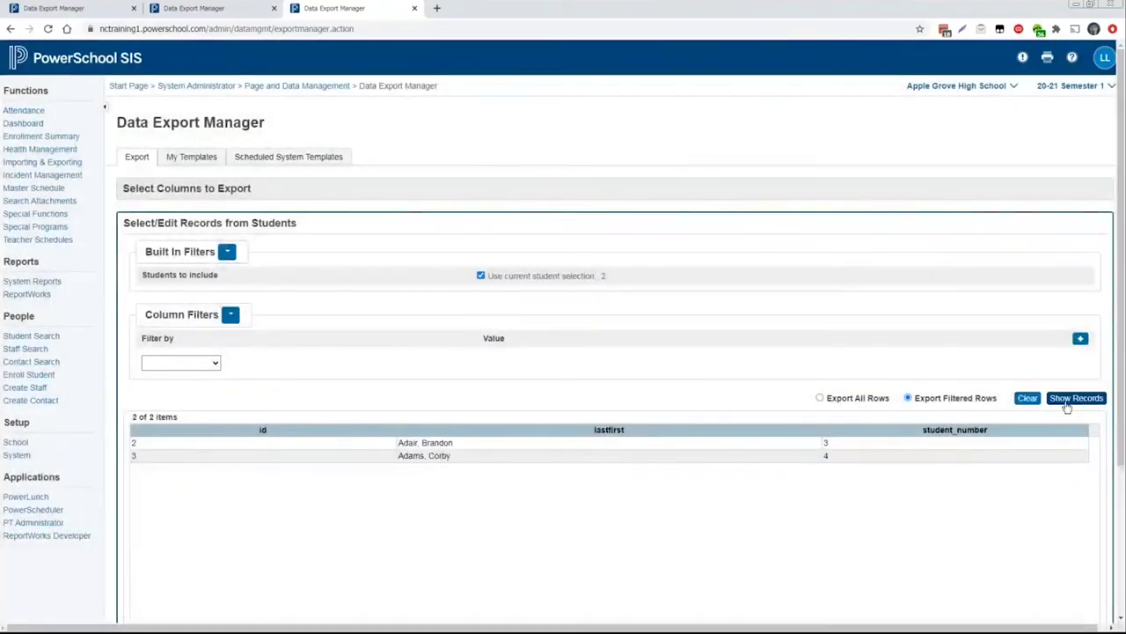
{"action": "scroll", "coordinate": [691, 382], "scroll_direction": "down", "scroll_amount": 2}
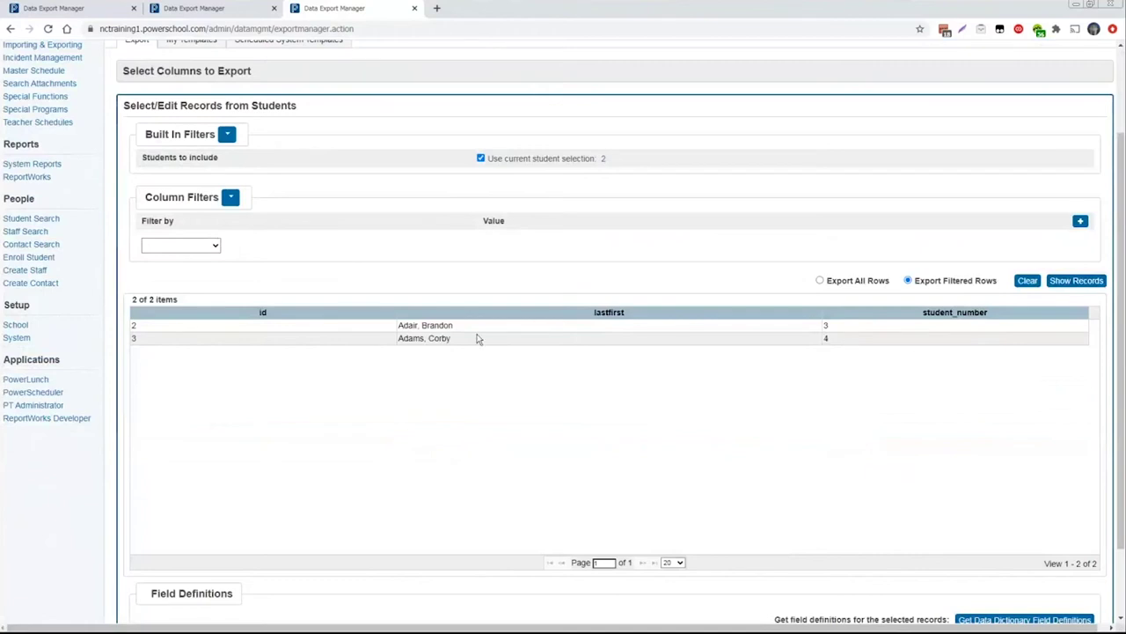
{"action": "scroll", "coordinate": [598, 397], "scroll_direction": "down", "scroll_amount": 1}
{"action": "scroll", "coordinate": [599, 397], "scroll_direction": "up", "scroll_amount": 2}
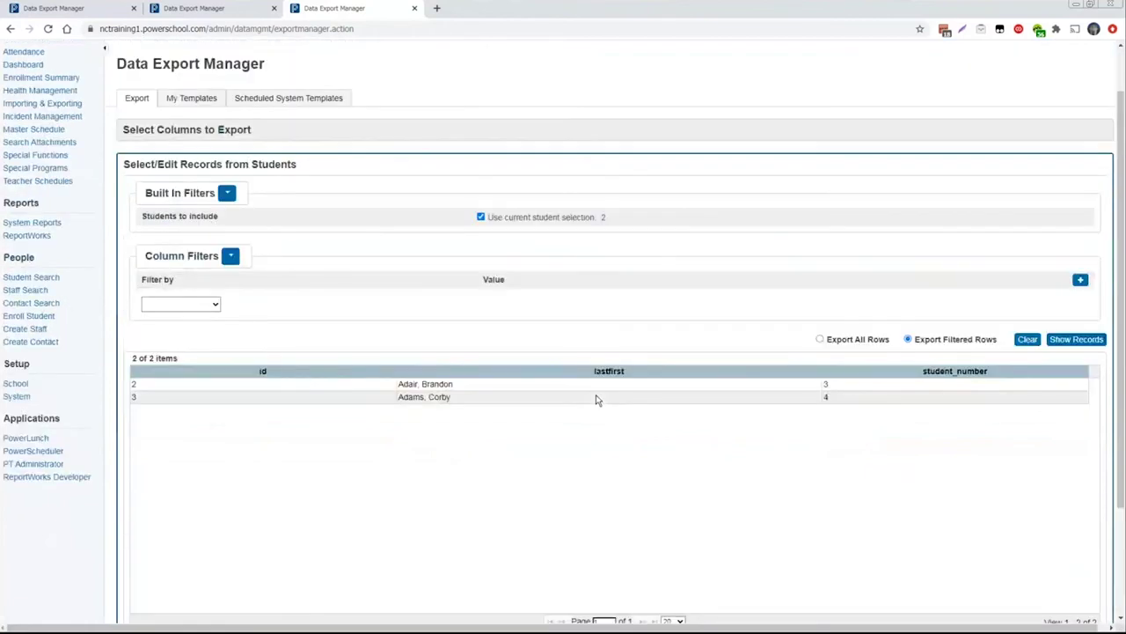
{"action": "scroll", "coordinate": [595, 401], "scroll_direction": "up", "scroll_amount": 1}
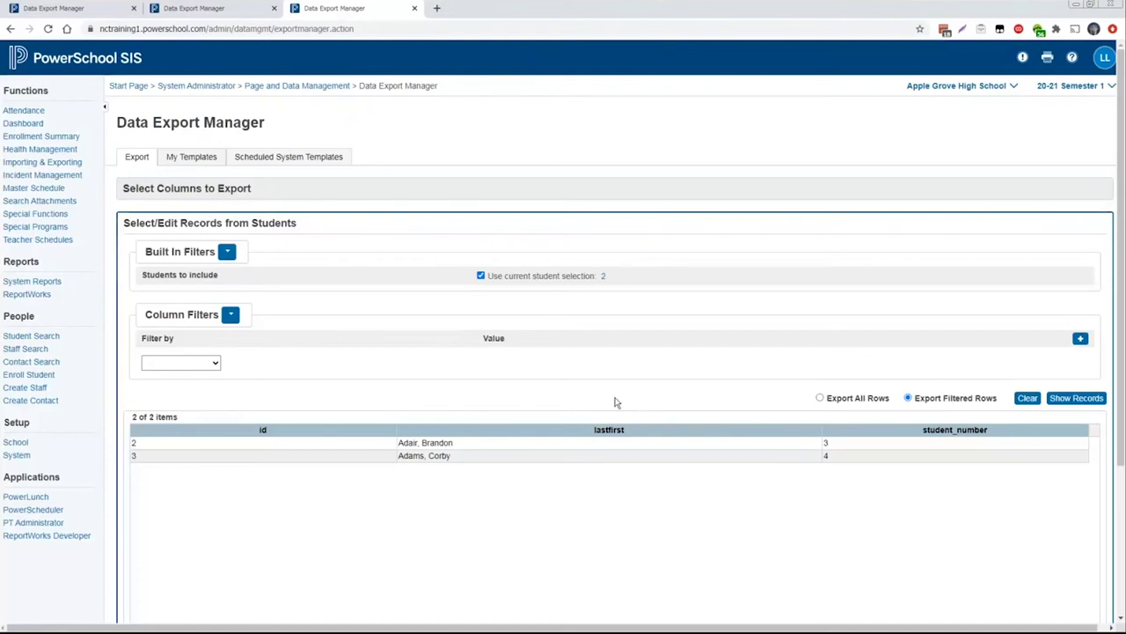
{"action": "scroll", "coordinate": [616, 403], "scroll_direction": "down", "scroll_amount": 2}
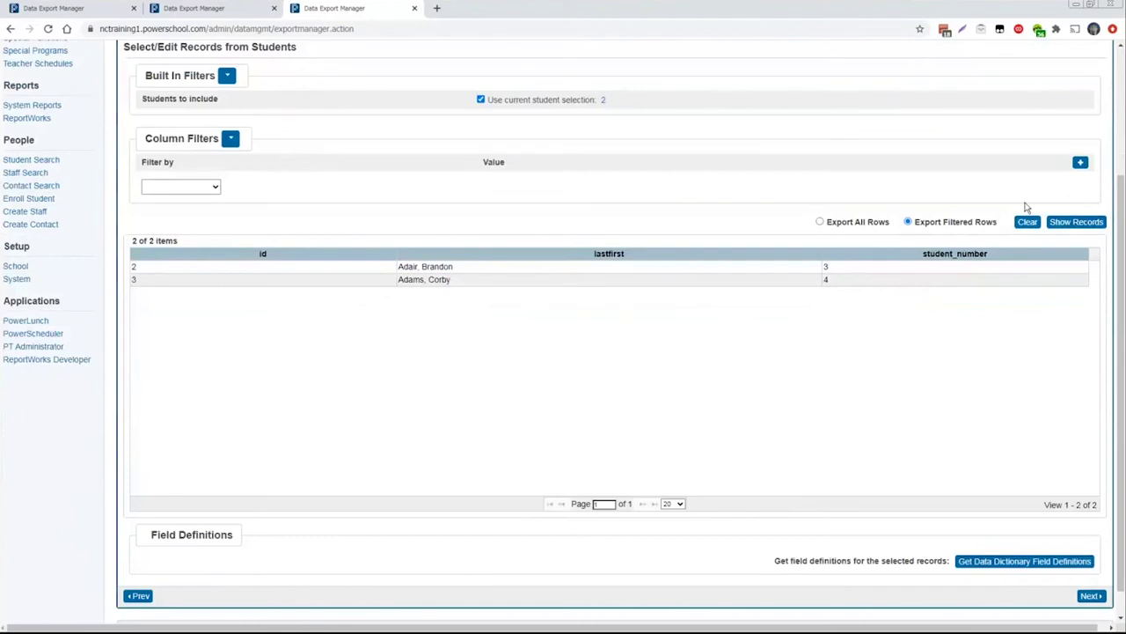
{"action": "left_click", "coordinate": [1070, 223]}
Add a column filter on LastFirst with the contains operator and the student's last name as its value
{"action": "left_click", "coordinate": [206, 186]}
{"action": "left_click", "coordinate": [191, 219]}
{"action": "left_click", "coordinate": [586, 187]}
{"action": "type", "text": "Adair"}
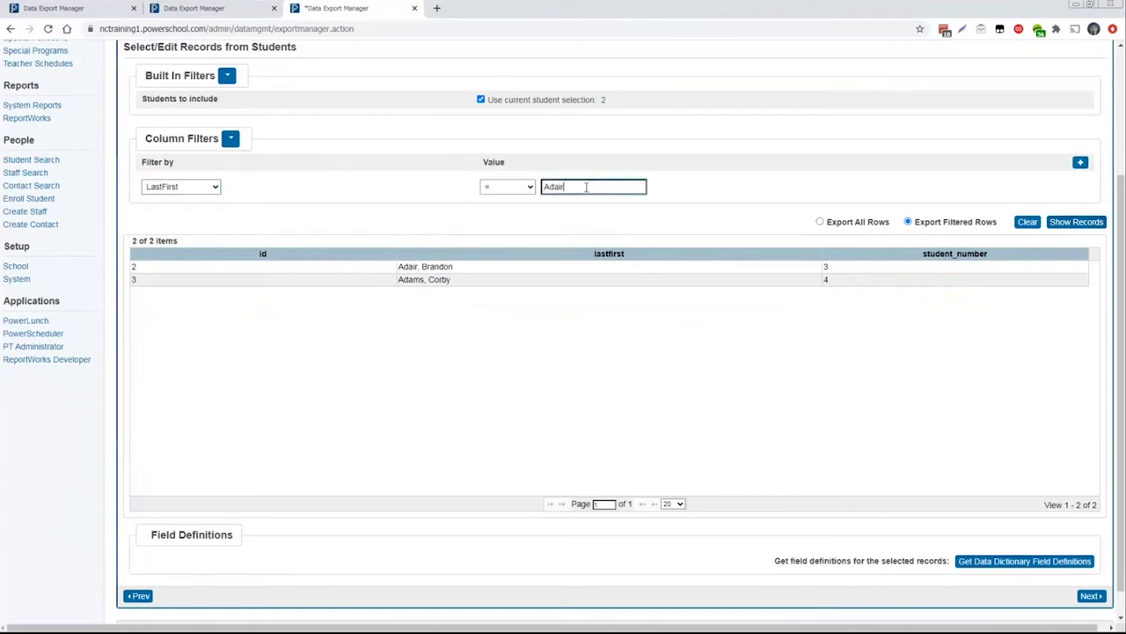
{"action": "left_click", "coordinate": [501, 192]}
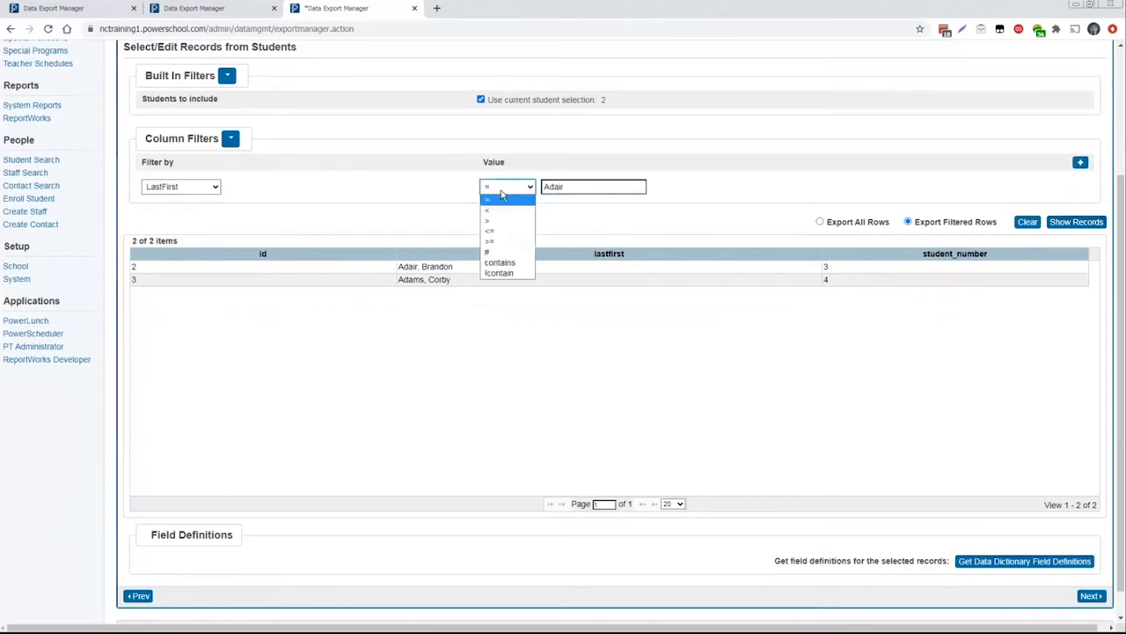
{"action": "left_click", "coordinate": [516, 266]}
{"action": "left_click", "coordinate": [696, 212]}
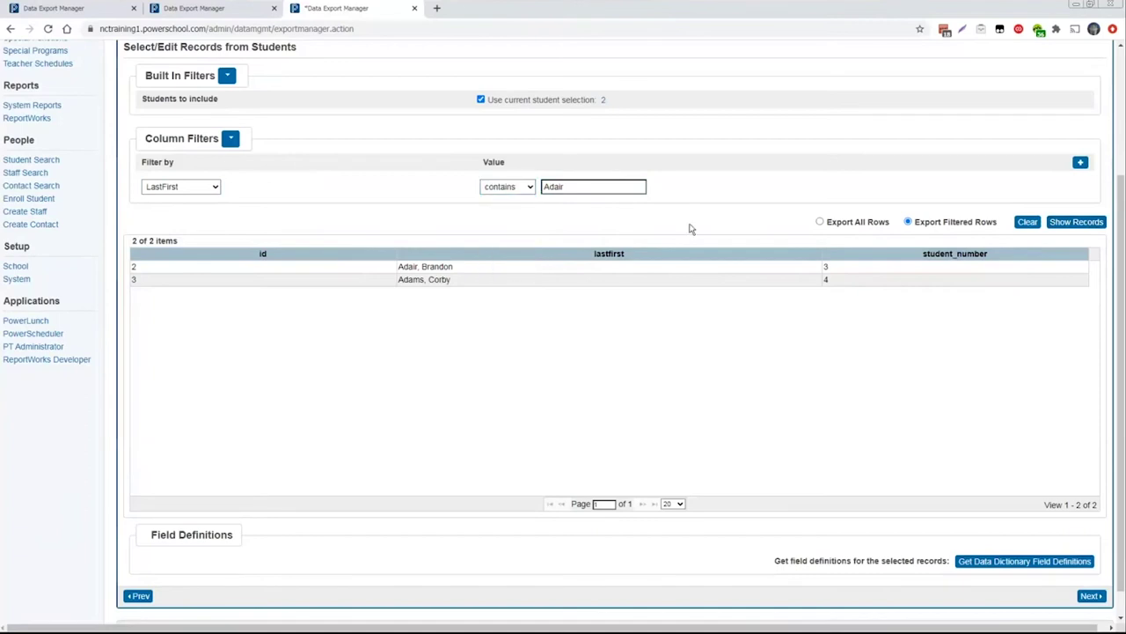
Preview the records matching the LastFirst filter, and clear that column filter to show the whole current student selection again
{"action": "left_click", "coordinate": [1075, 222]}
{"action": "scroll", "coordinate": [549, 279], "scroll_direction": "down", "scroll_amount": 3}
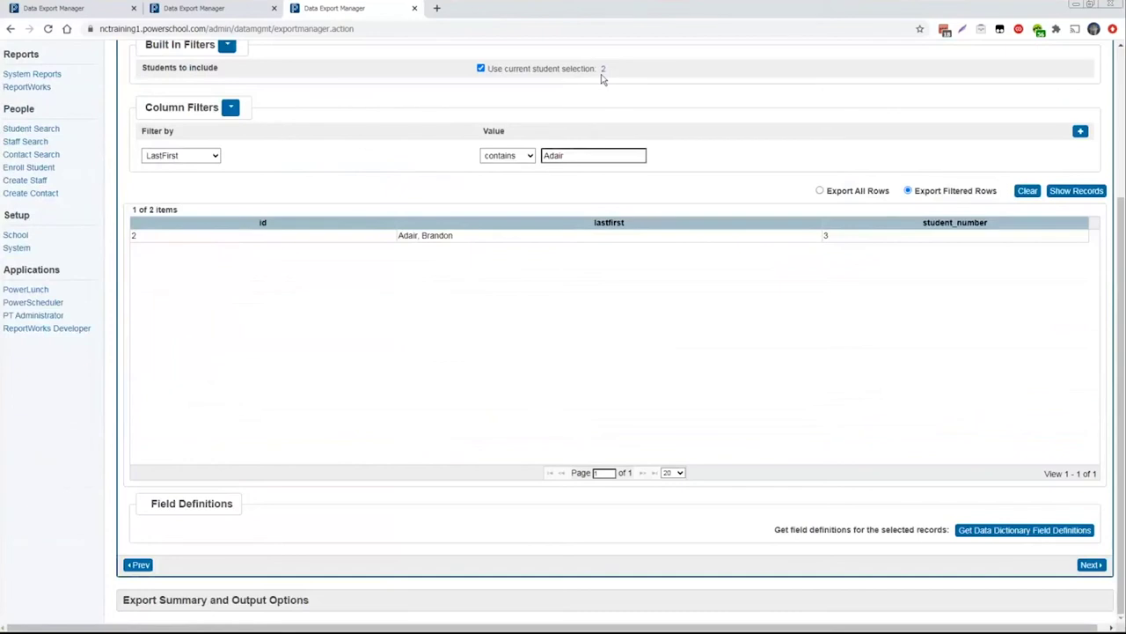
{"action": "left_click", "coordinate": [201, 159]}
{"action": "left_click", "coordinate": [198, 169]}
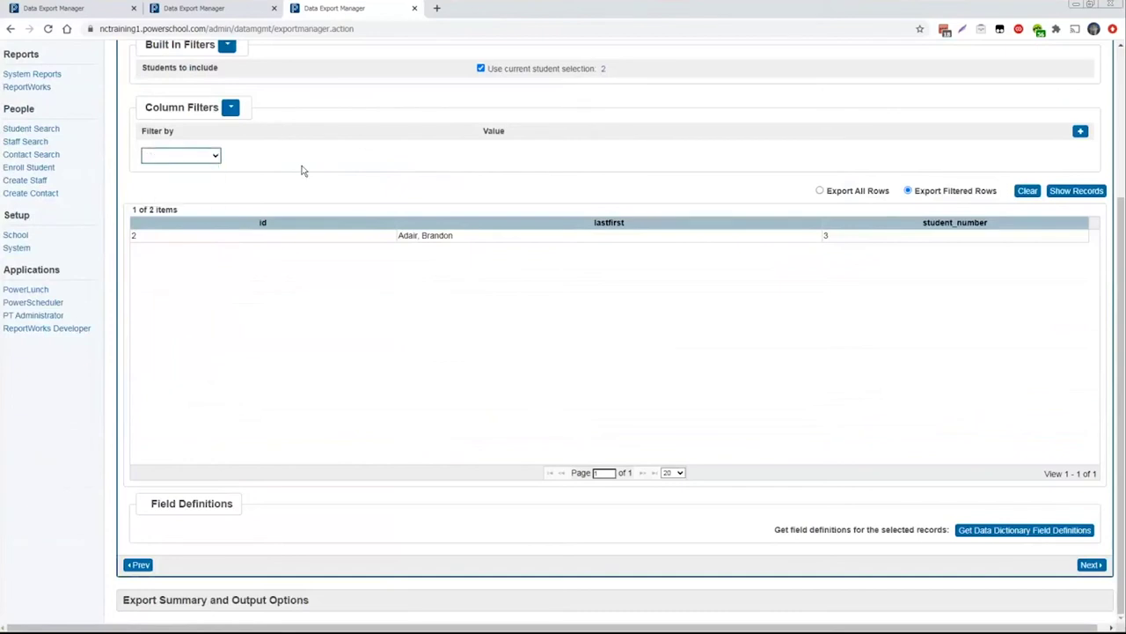
{"action": "left_click", "coordinate": [1051, 192]}
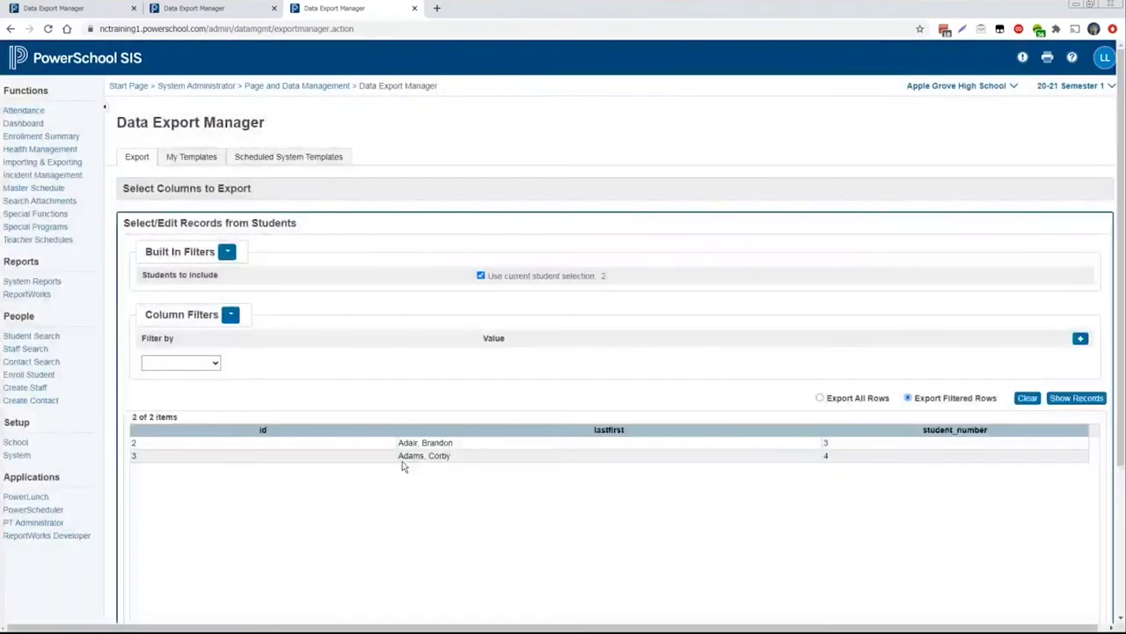
{"action": "scroll", "coordinate": [428, 488], "scroll_direction": "down", "scroll_amount": 1}
{"action": "scroll", "coordinate": [427, 492], "scroll_direction": "down", "scroll_amount": 1}
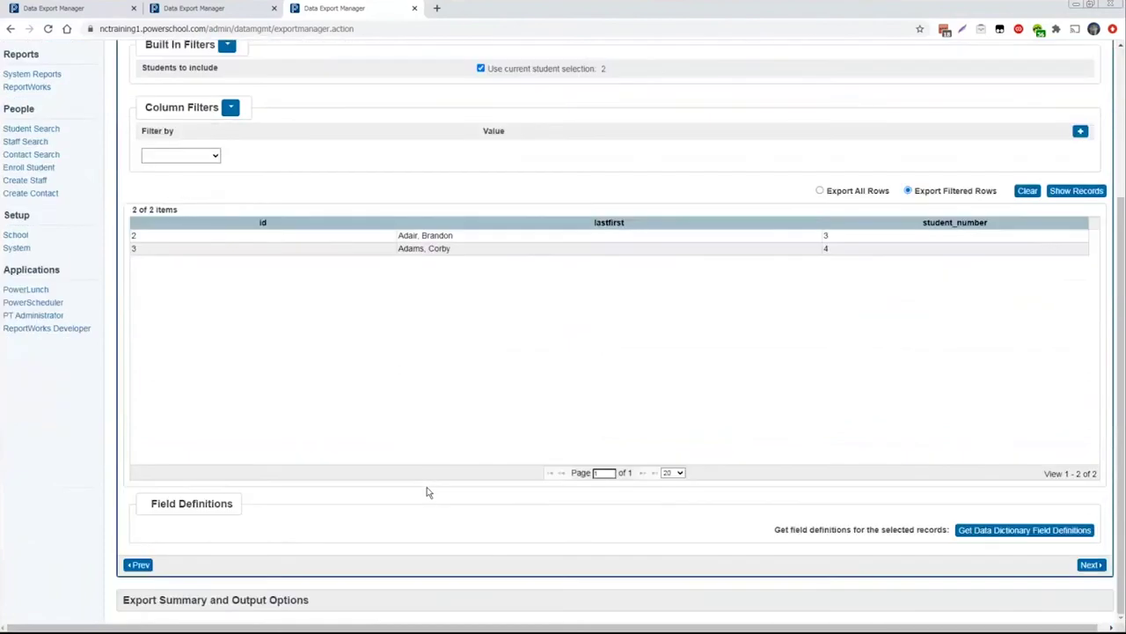
Continue to the export summary and output options and check the number of records to export
{"action": "left_click", "coordinate": [1092, 565]}
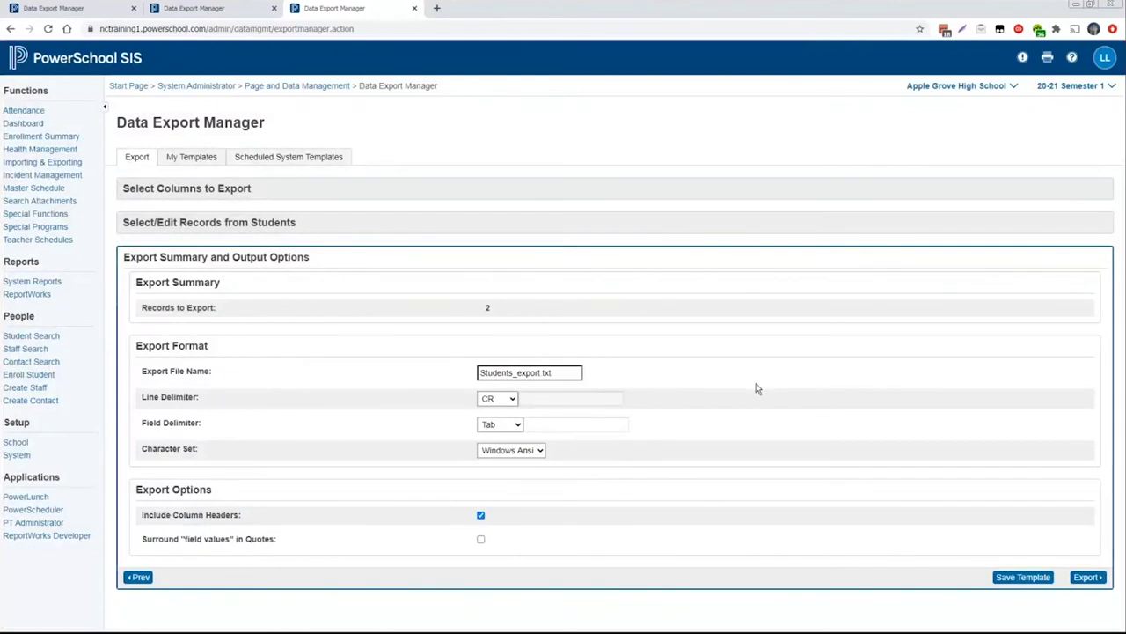
{"action": "double_click", "coordinate": [488, 308]}
{"action": "left_click", "coordinate": [531, 315]}
Try Comma and Other as the field delimiter and return it to Tab
{"action": "left_click", "coordinate": [515, 426]}
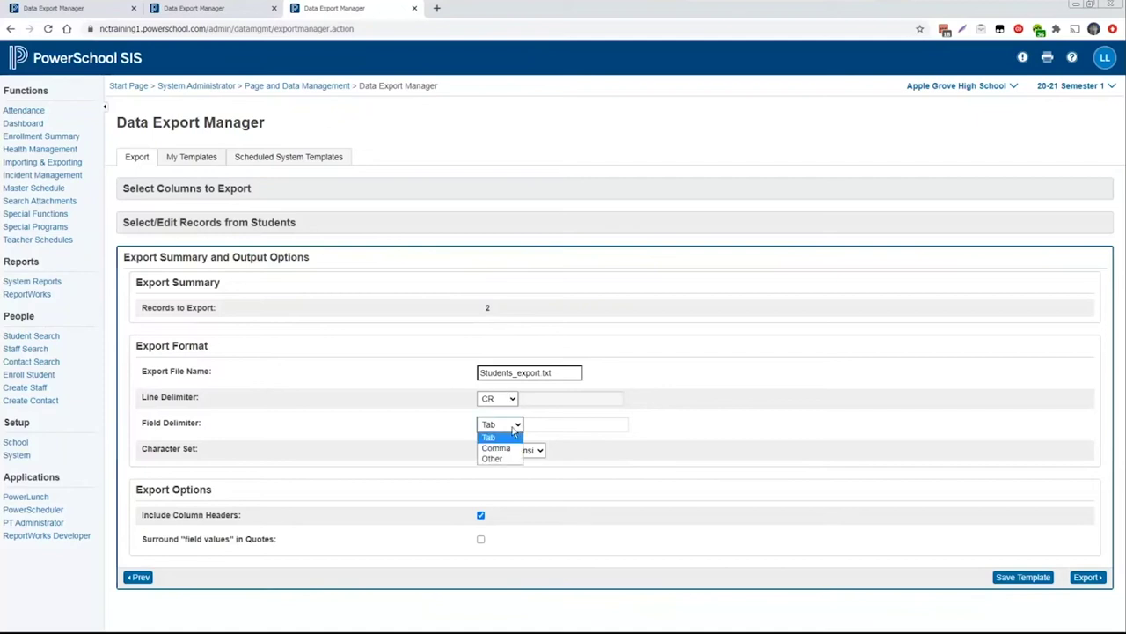
{"action": "left_click", "coordinate": [498, 445]}
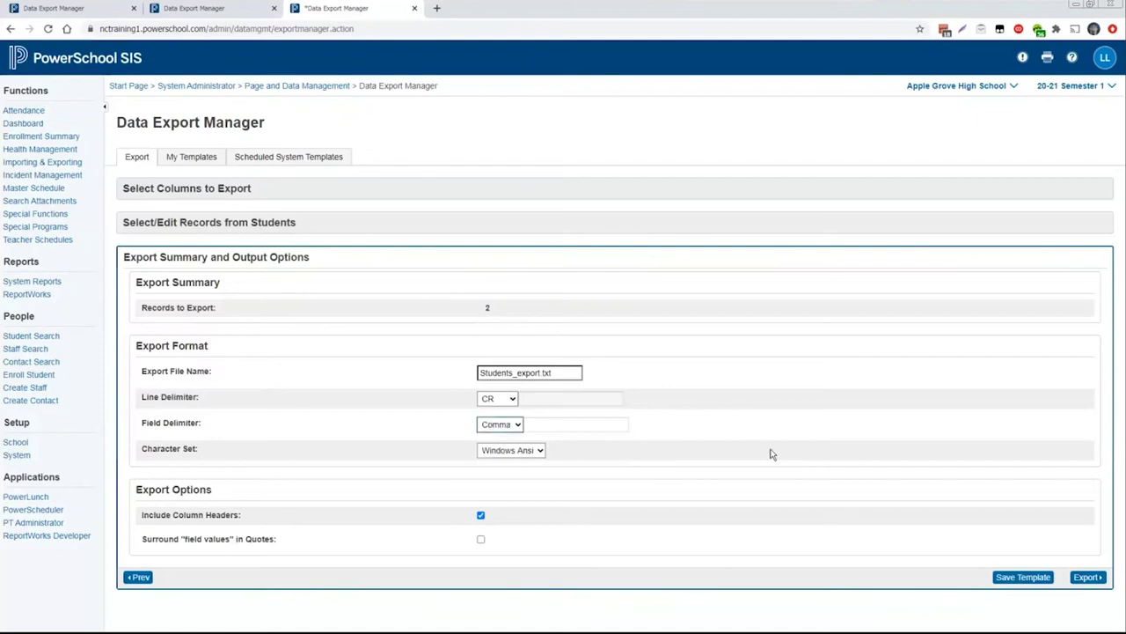
{"action": "left_click", "coordinate": [499, 424]}
{"action": "left_click", "coordinate": [501, 459]}
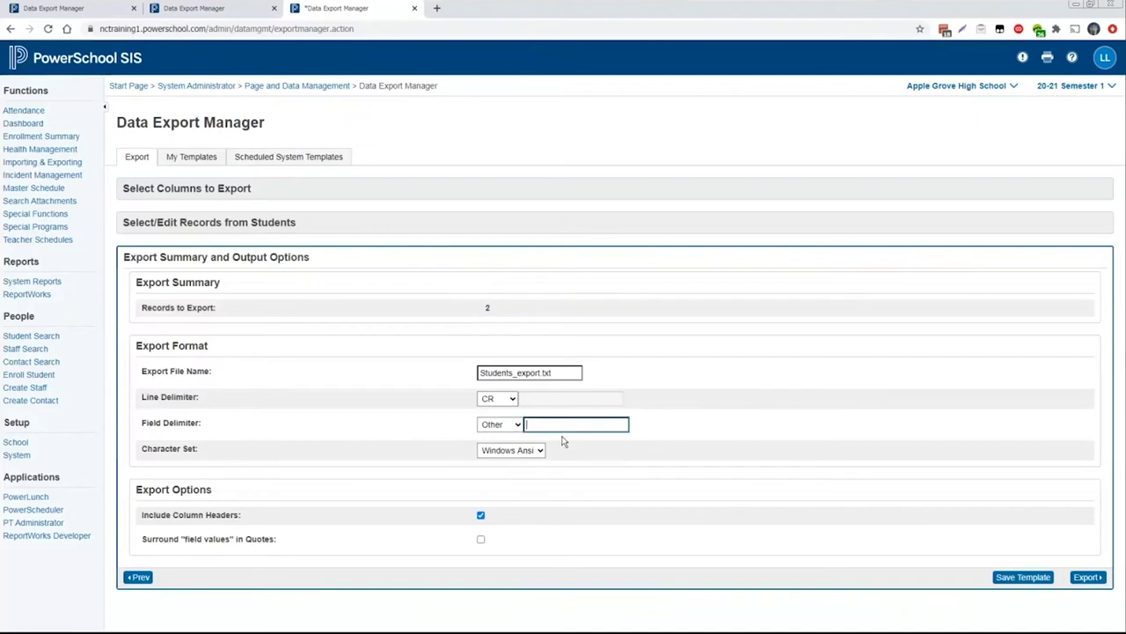
{"action": "type", "text": "#"}
{"action": "left_click", "coordinate": [507, 424]}
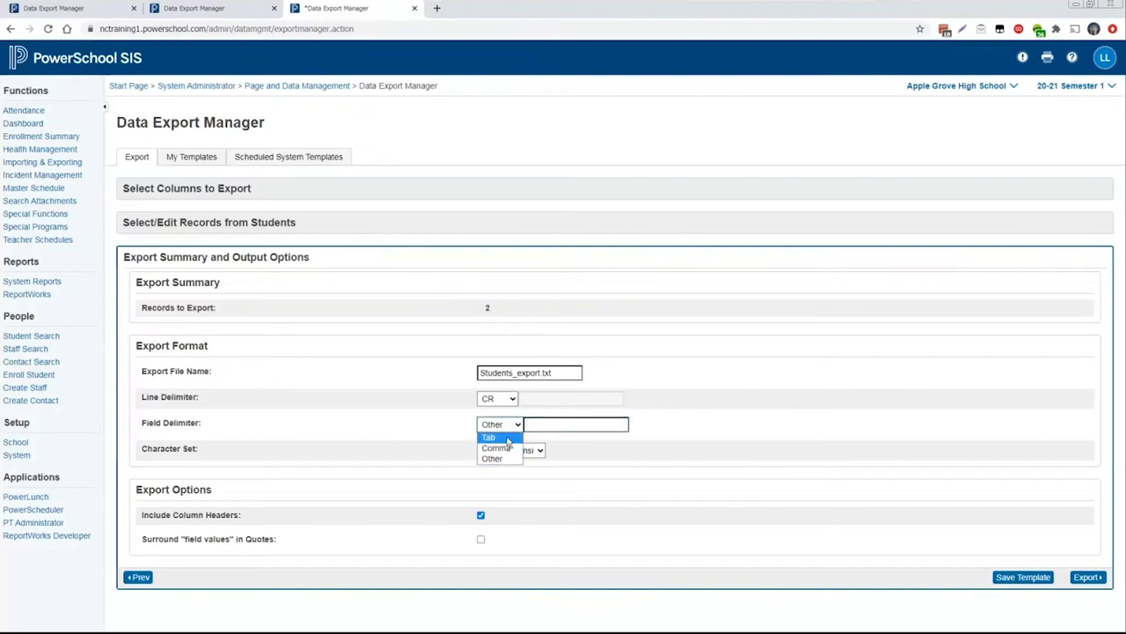
{"action": "left_click", "coordinate": [508, 438]}
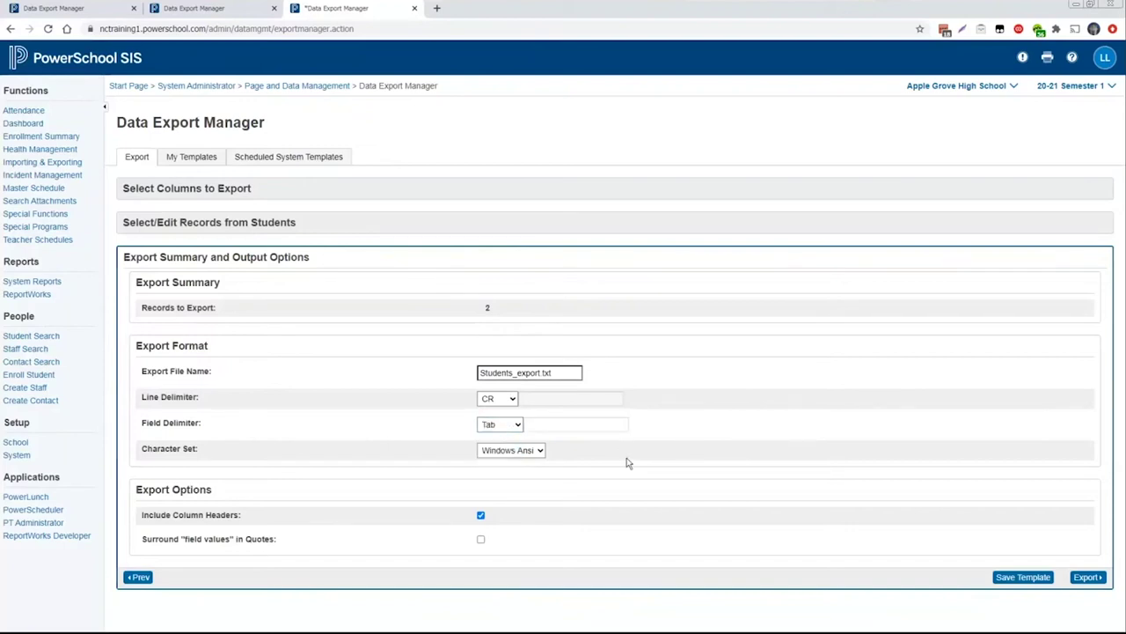
Examine the character set choices, the export file name and the line delimiter choices
{"action": "left_click", "coordinate": [539, 452]}
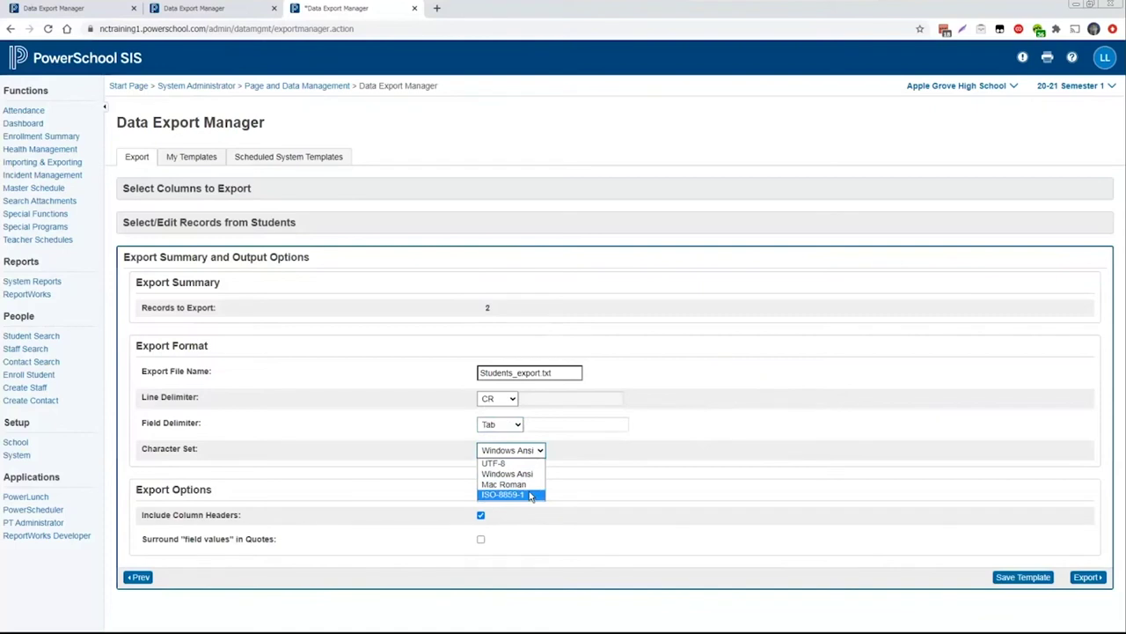
{"action": "left_click", "coordinate": [526, 474]}
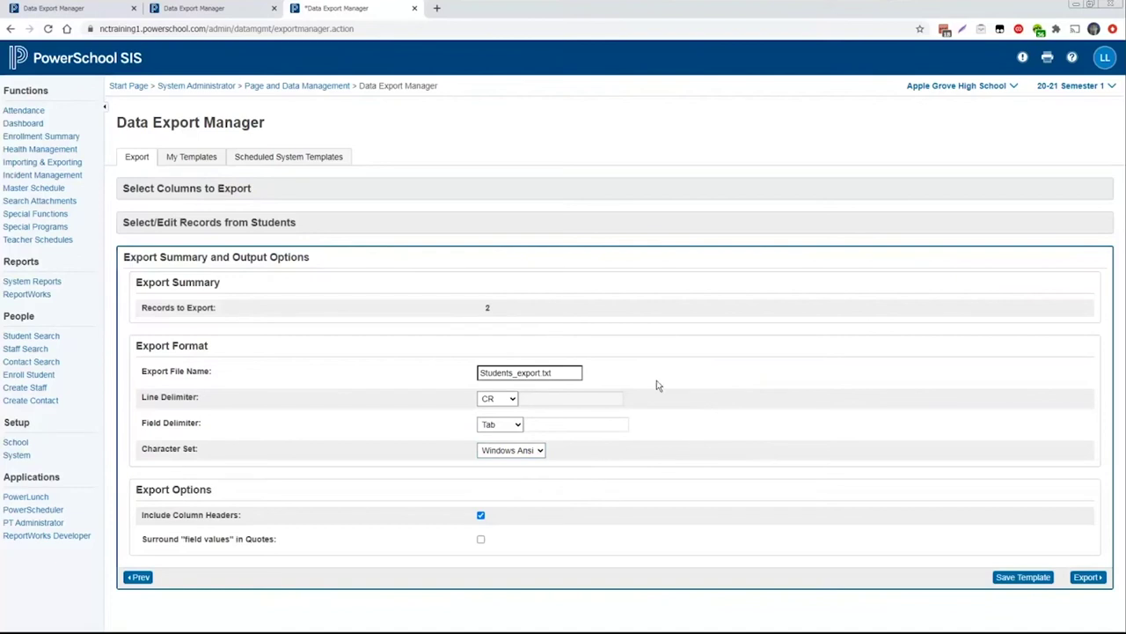
{"action": "triple_click", "coordinate": [541, 373]}
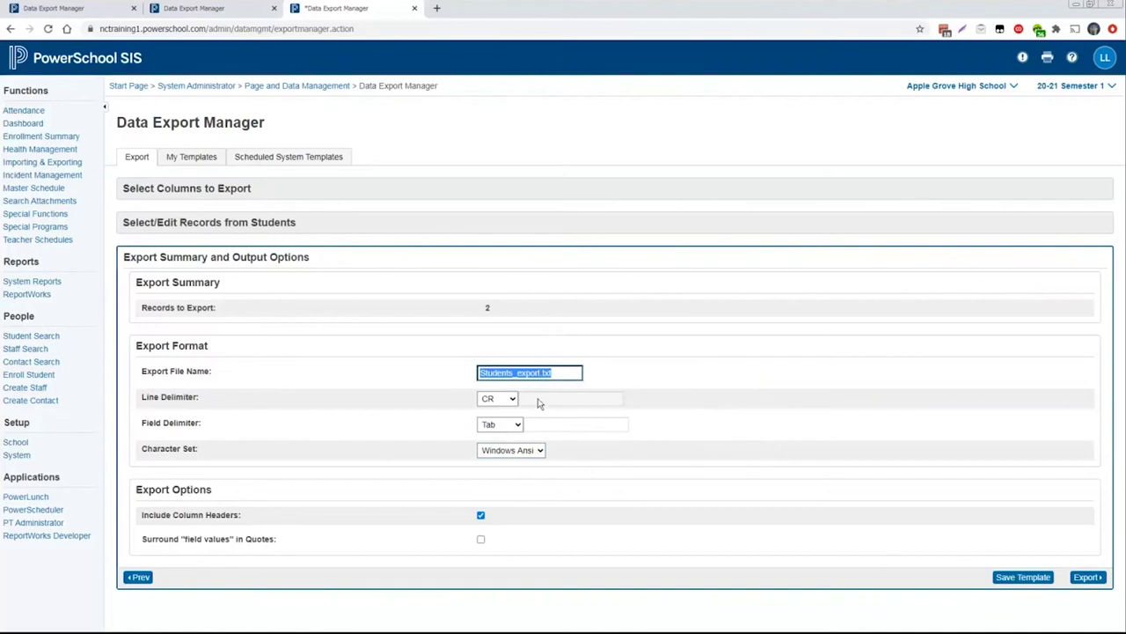
{"action": "left_click", "coordinate": [498, 401]}
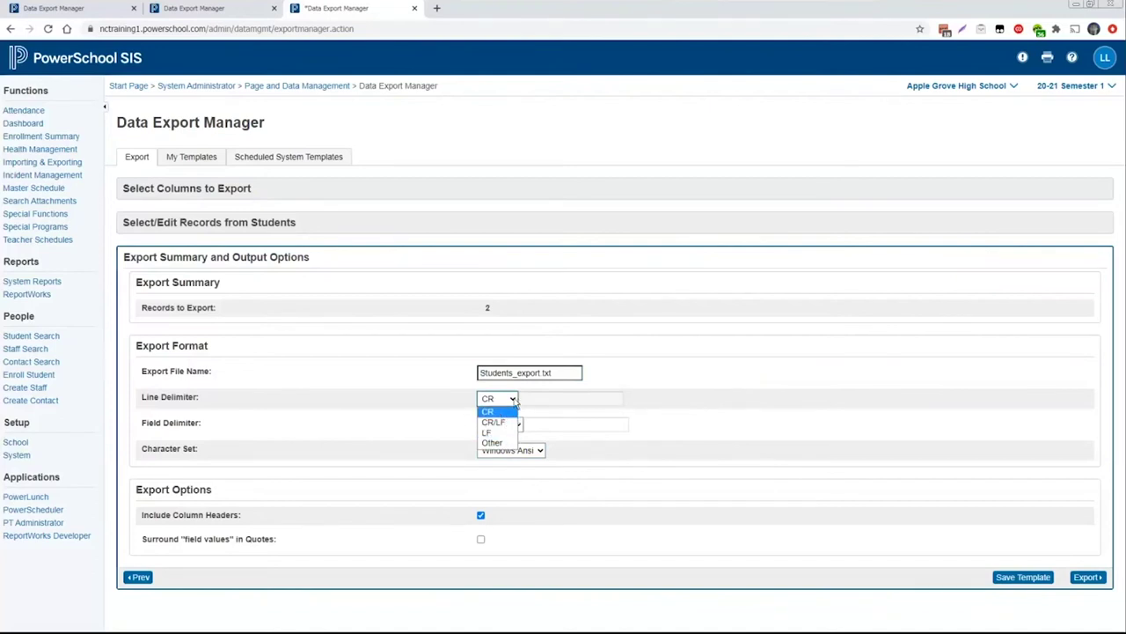
{"action": "left_click", "coordinate": [514, 402]}
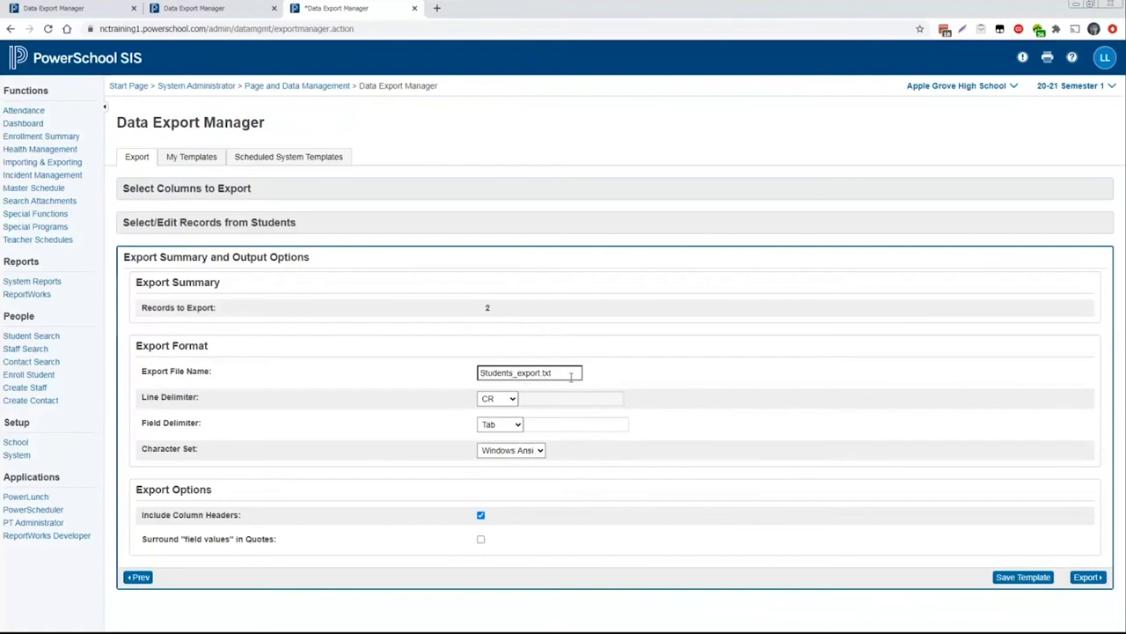
{"action": "left_click_drag", "start_coordinate": [572, 374], "coordinate": [467, 383]}
{"action": "left_click", "coordinate": [715, 408]}
Try the Comma delimiter with field values surrounded in quotes, alternating with Tab, and restore Tab without quotes
{"action": "left_click", "coordinate": [500, 424]}
{"action": "left_click", "coordinate": [495, 446]}
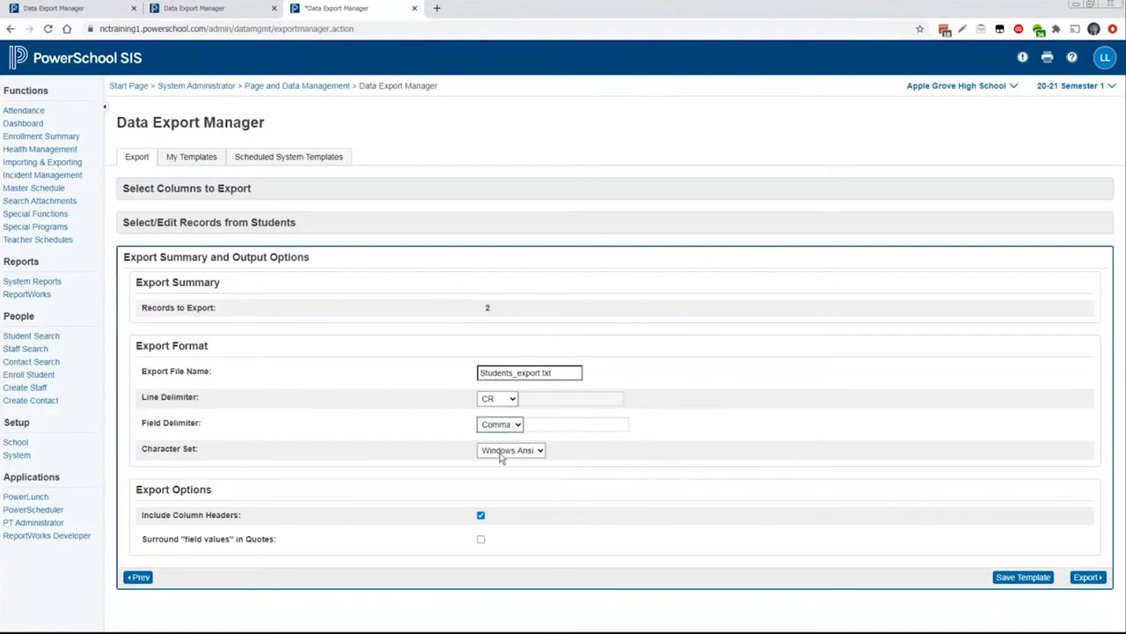
{"action": "left_click", "coordinate": [480, 540]}
{"action": "left_click", "coordinate": [515, 426]}
{"action": "left_click", "coordinate": [495, 445]}
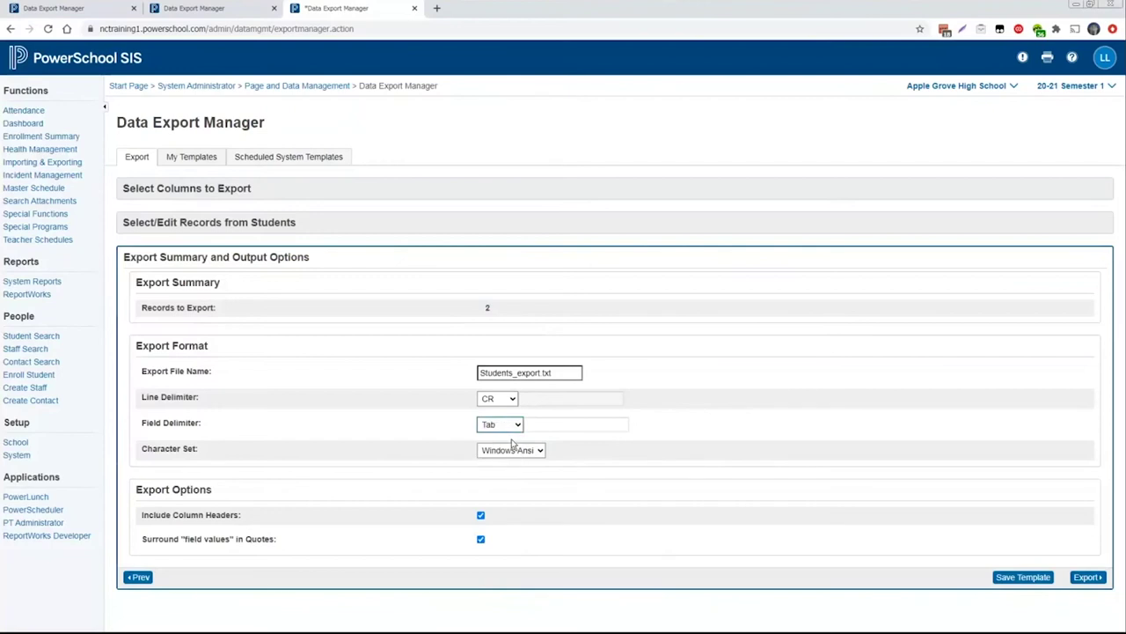
{"action": "left_click", "coordinate": [481, 539]}
{"action": "left_click", "coordinate": [500, 425]}
{"action": "left_click", "coordinate": [498, 447]}
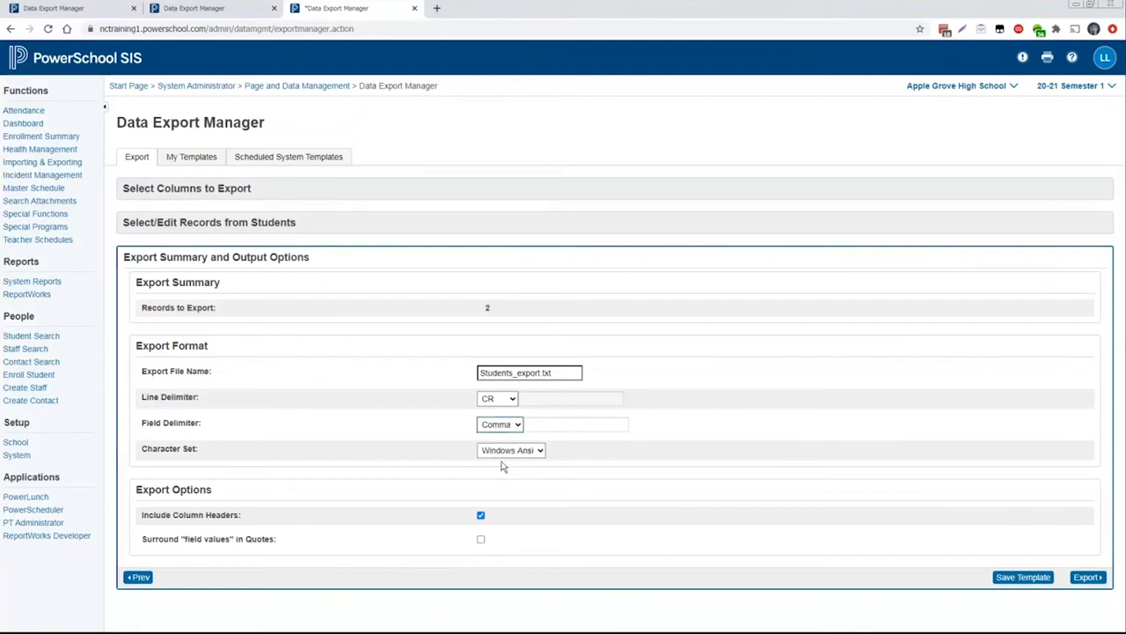
{"action": "left_click", "coordinate": [481, 538]}
{"action": "left_click", "coordinate": [513, 427]}
{"action": "left_click", "coordinate": [508, 440]}
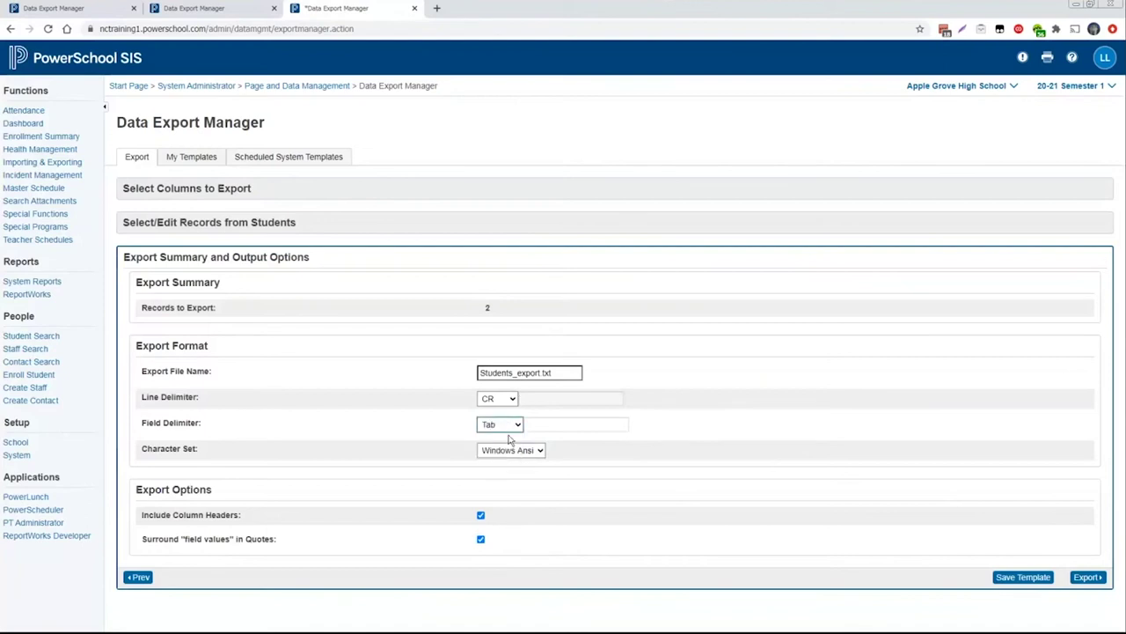
{"action": "left_click", "coordinate": [480, 538]}
Save the export setup as a new template named Students Extract
{"action": "left_click", "coordinate": [1024, 578]}
{"action": "left_click_drag", "start_coordinate": [406, 230], "coordinate": [315, 232]}
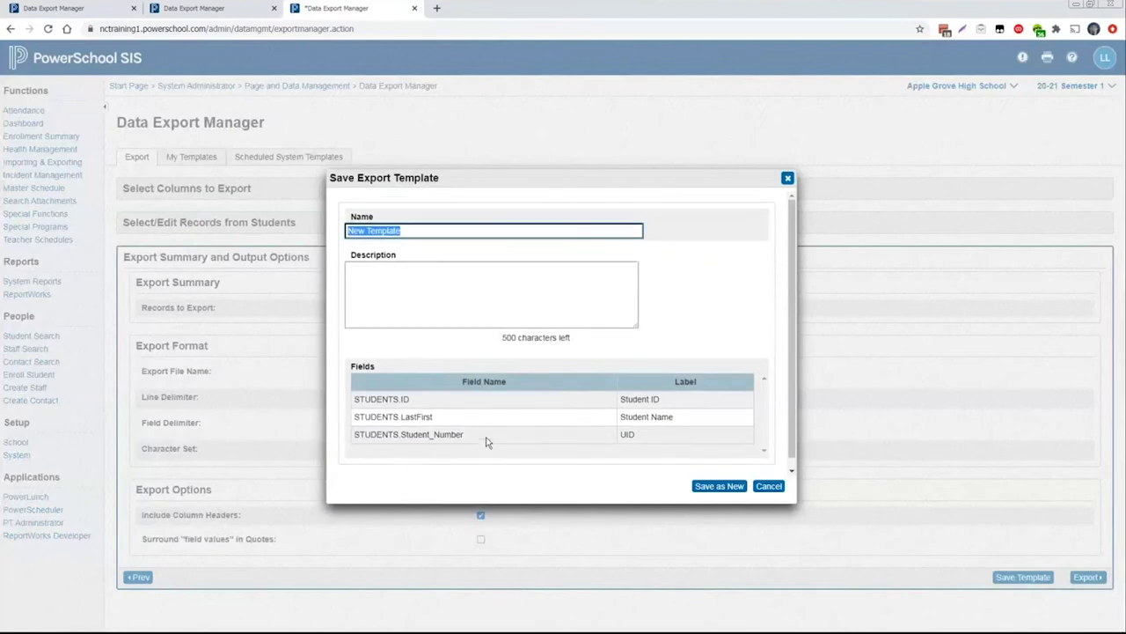
{"action": "type", "text": "Stu"}
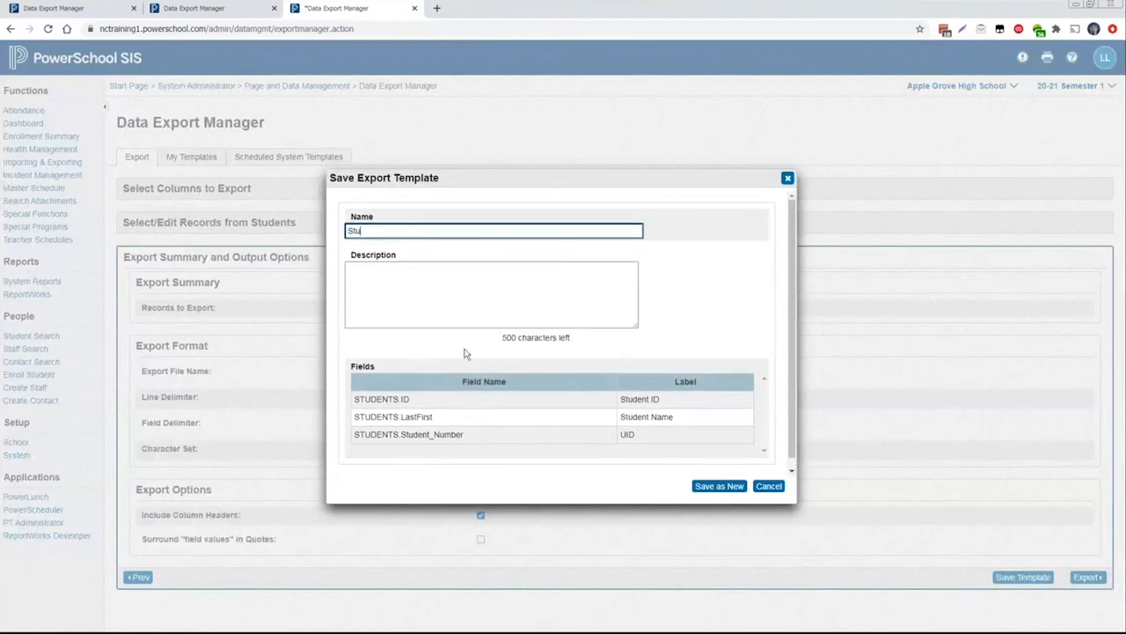
{"action": "type", "text": "dents Extract"}
{"action": "left_click", "coordinate": [720, 486]}
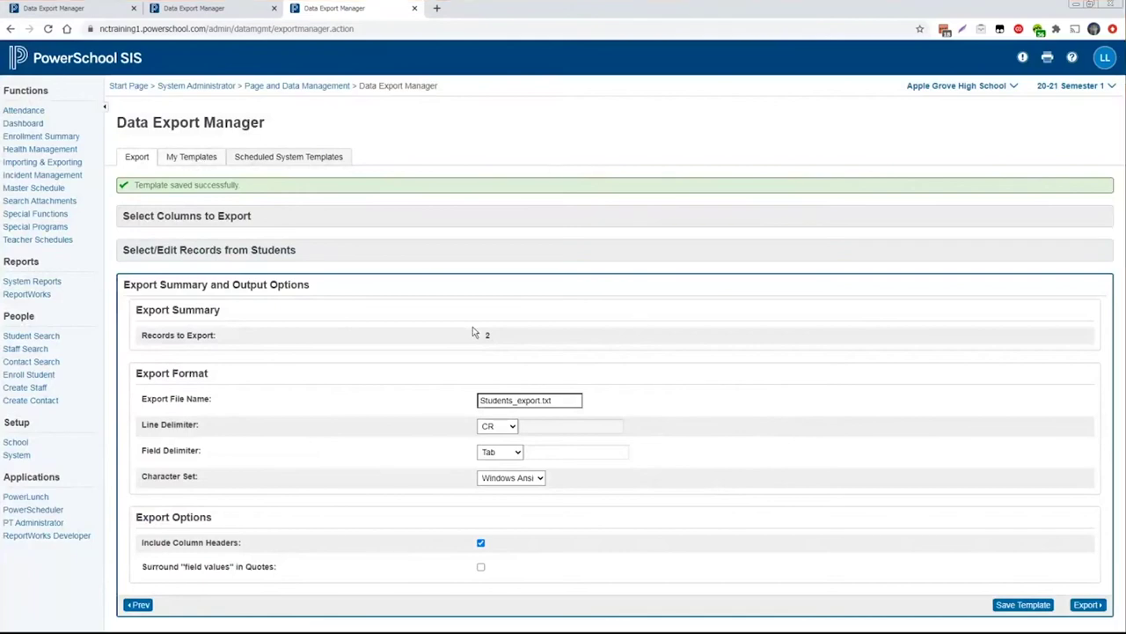
Export the selected student records to Students_export.txt and dismiss the download notice
{"action": "left_click", "coordinate": [1088, 605]}
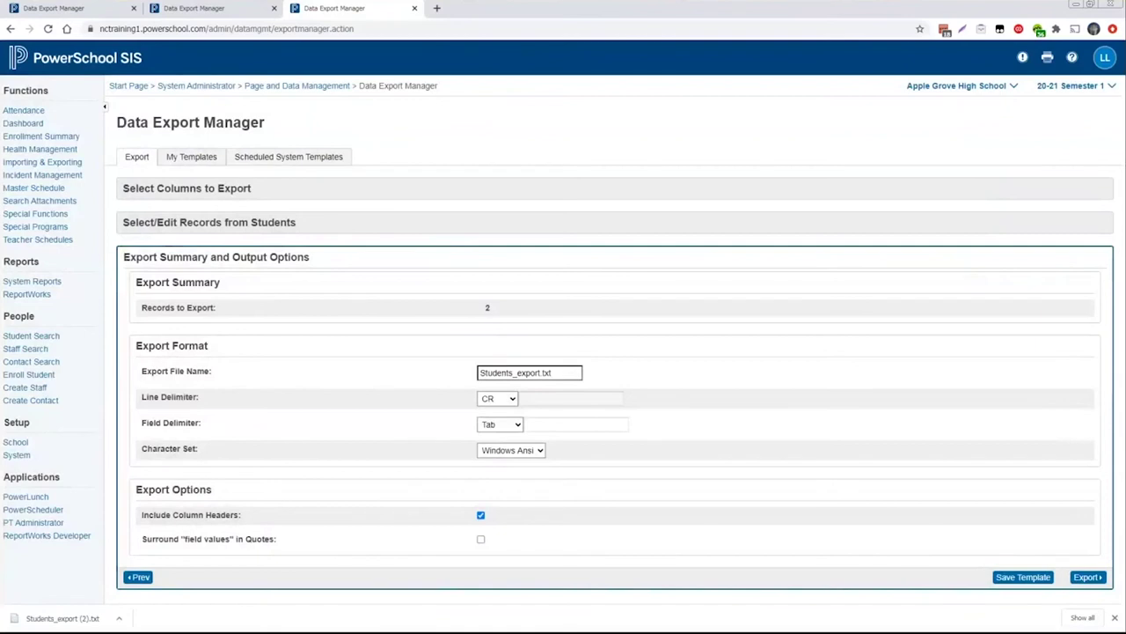
{"action": "left_click", "coordinate": [1115, 620]}
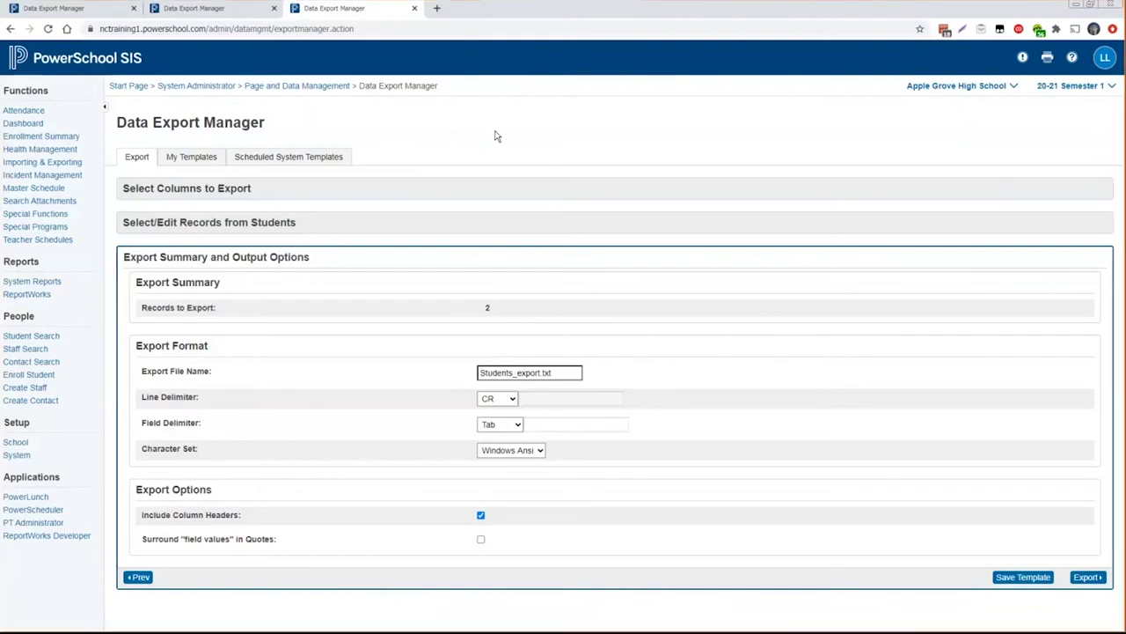
Start a fresh export from the Contacts data set in the PowerSchool Data Sets category
{"action": "left_click", "coordinate": [48, 29]}
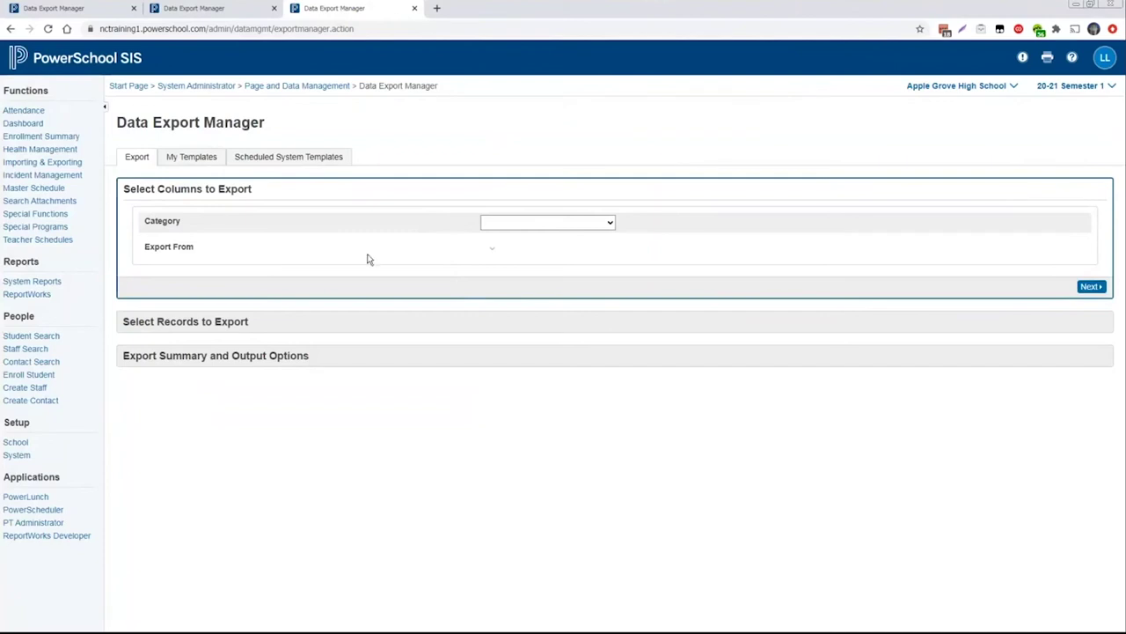
{"action": "left_click", "coordinate": [559, 231]}
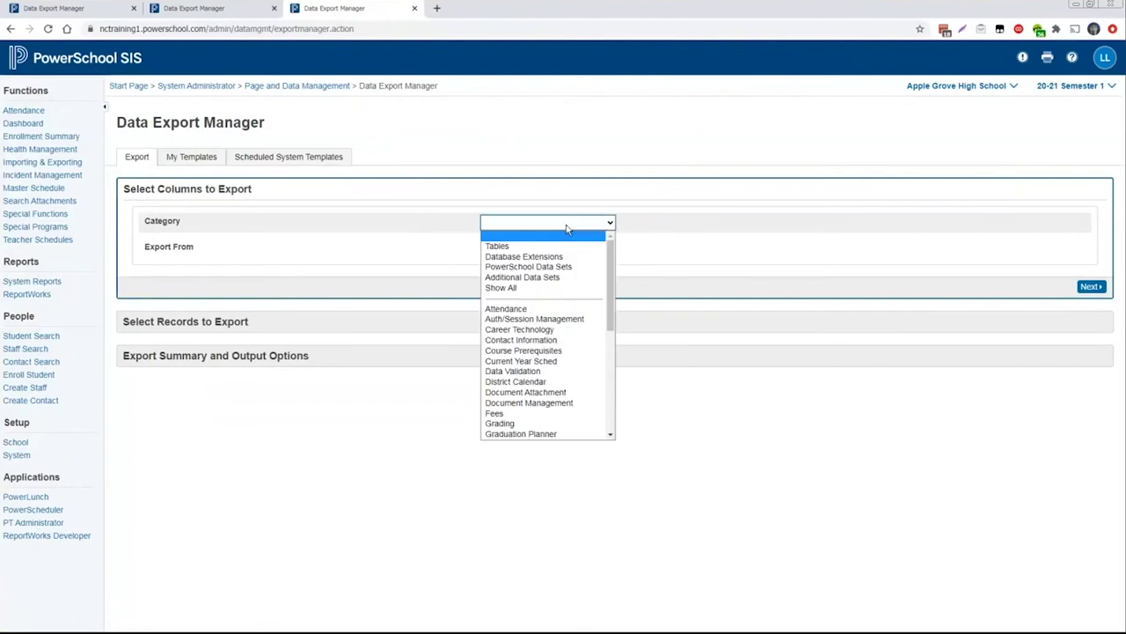
{"action": "left_click", "coordinate": [550, 269]}
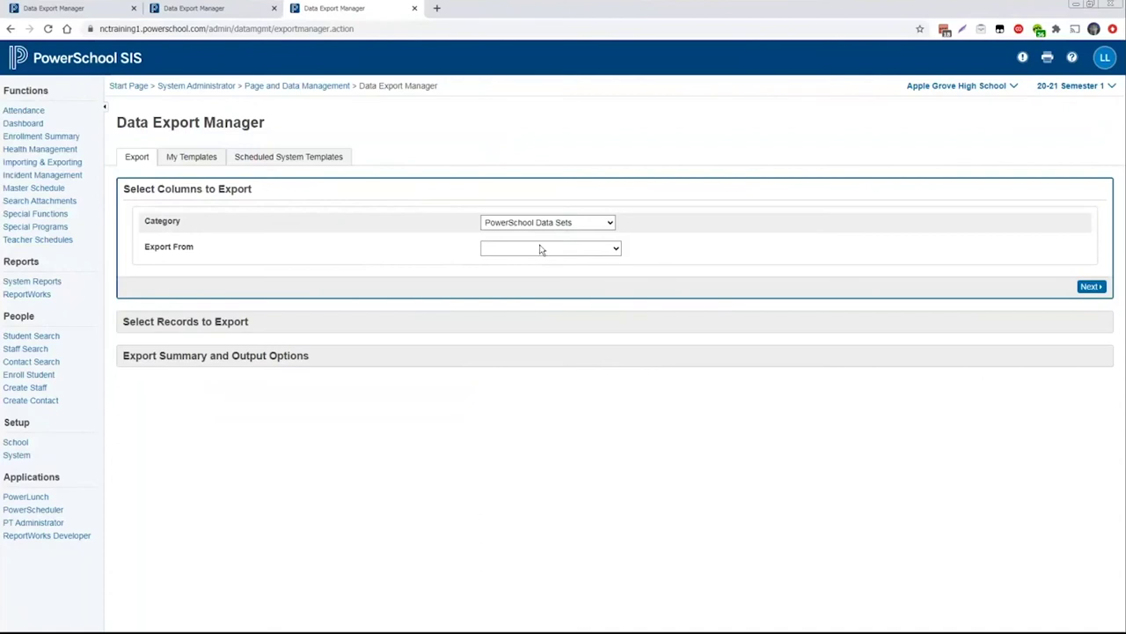
{"action": "left_click", "coordinate": [615, 251]}
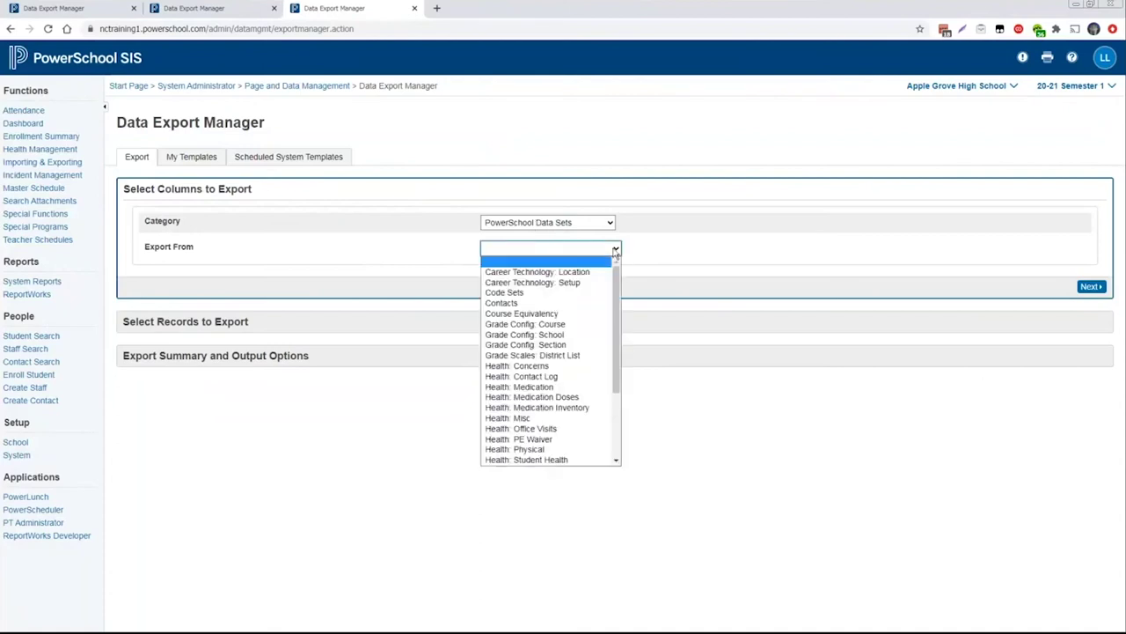
{"action": "left_click_drag", "start_coordinate": [619, 282], "coordinate": [614, 345]}
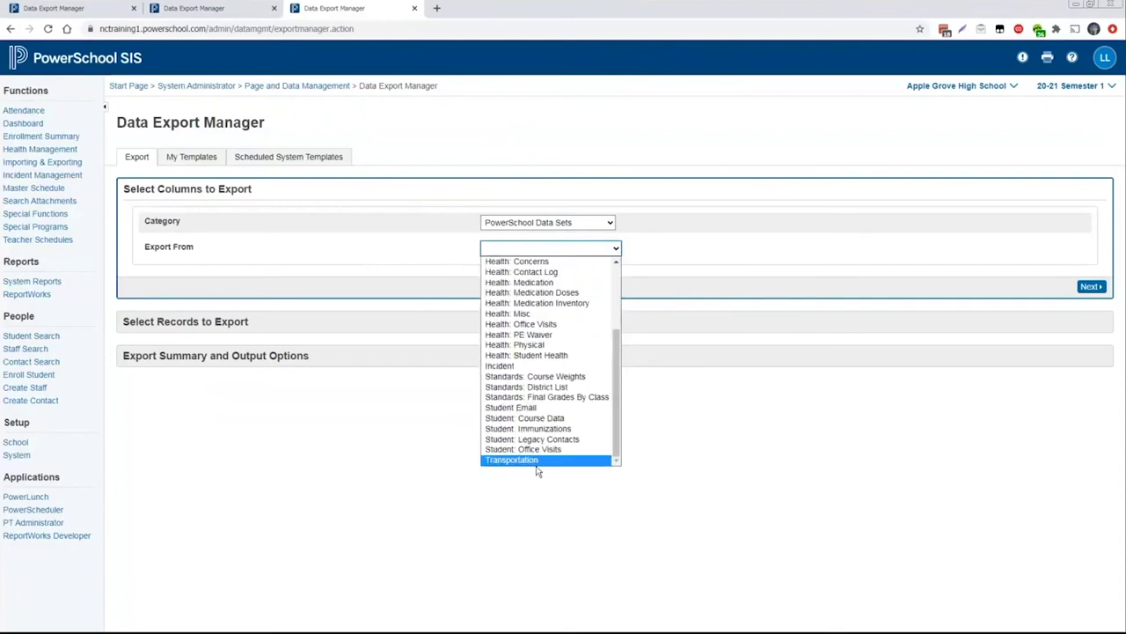
{"action": "scroll", "coordinate": [581, 449], "scroll_direction": "up", "scroll_amount": 4}
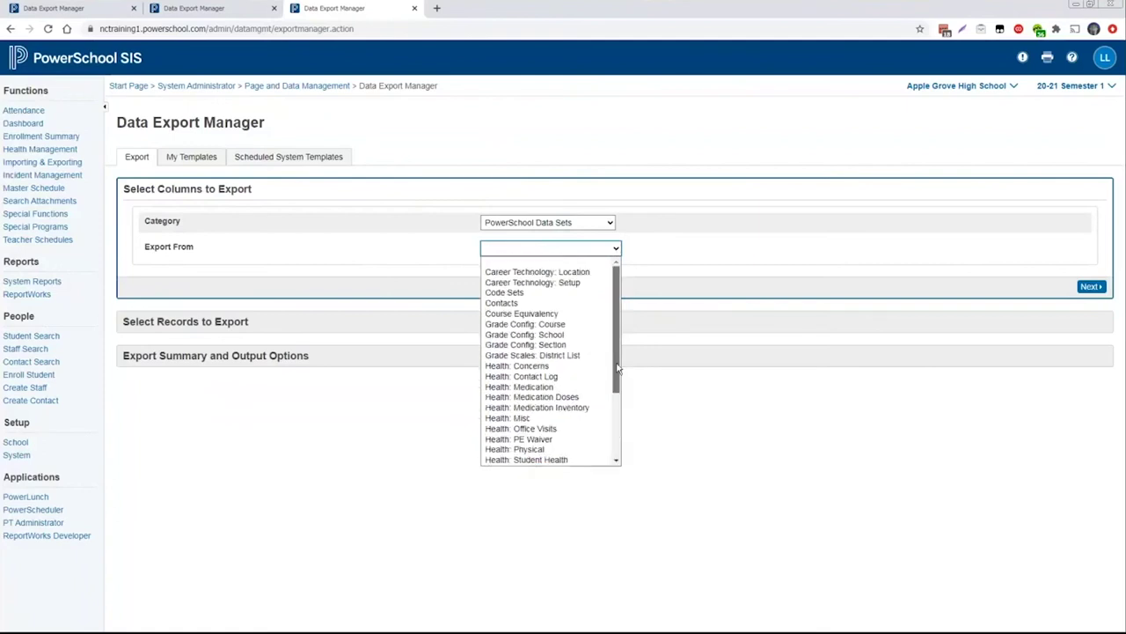
{"action": "left_click", "coordinate": [503, 304]}
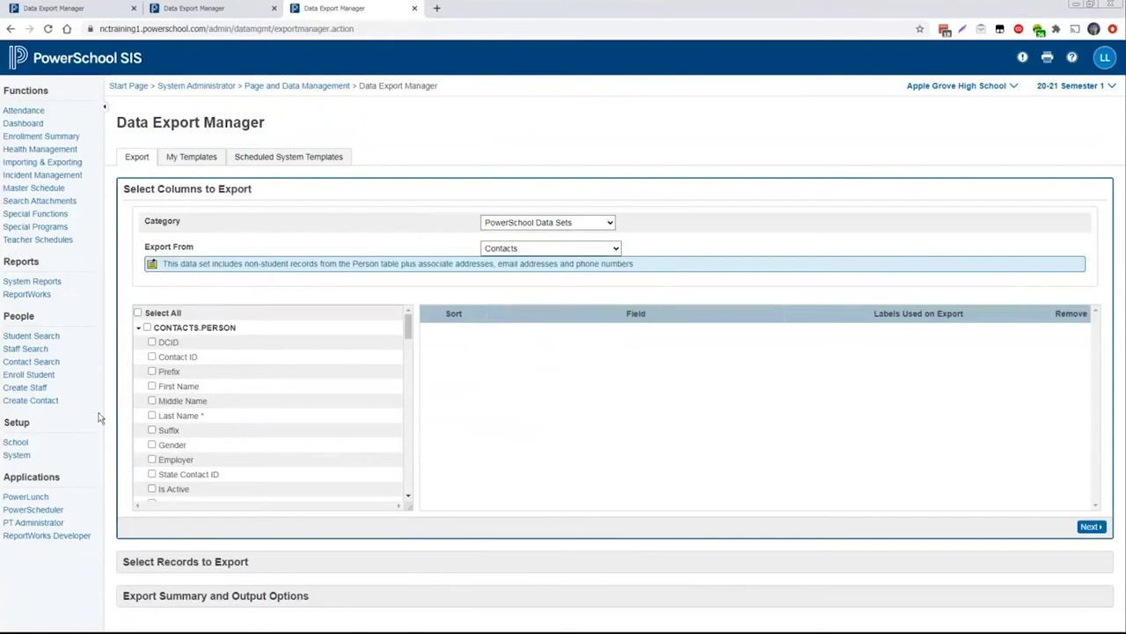
Add the Contact ID, First Name, Last Name, Employer and Is Active fields from CONTACTS.PERSON to the export columns
{"action": "left_click", "coordinate": [152, 357]}
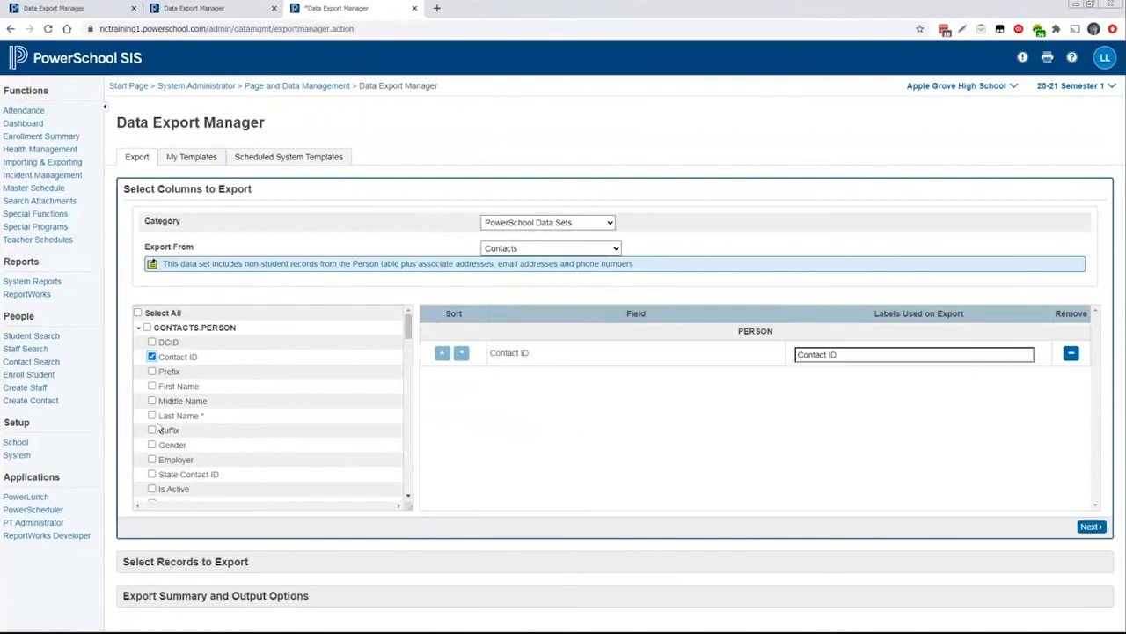
{"action": "left_click", "coordinate": [152, 386]}
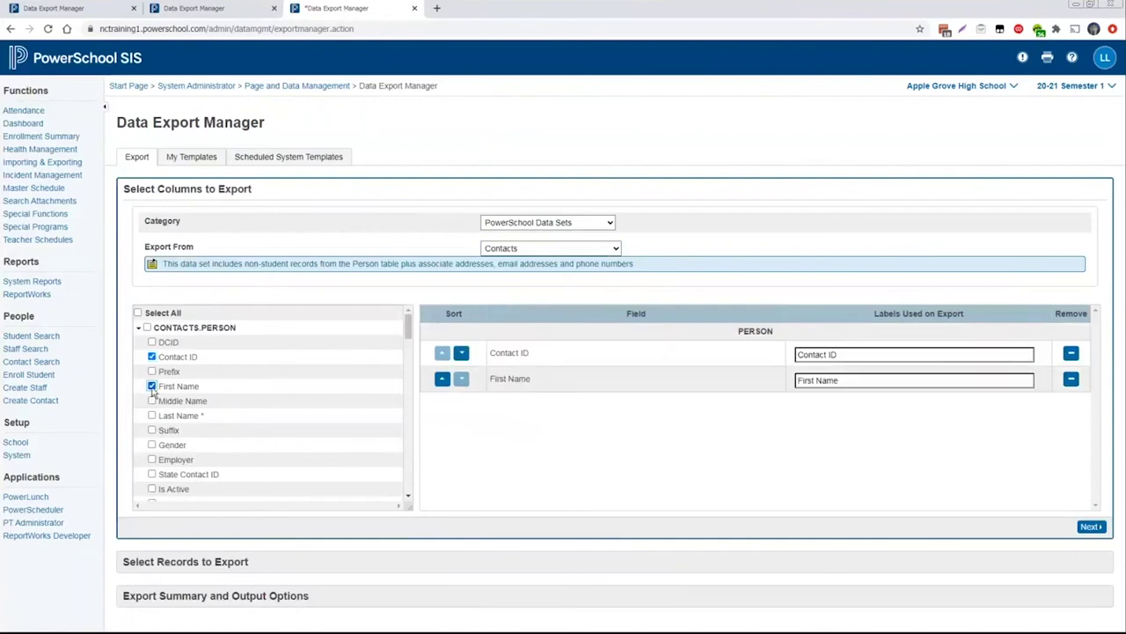
{"action": "left_click", "coordinate": [151, 416]}
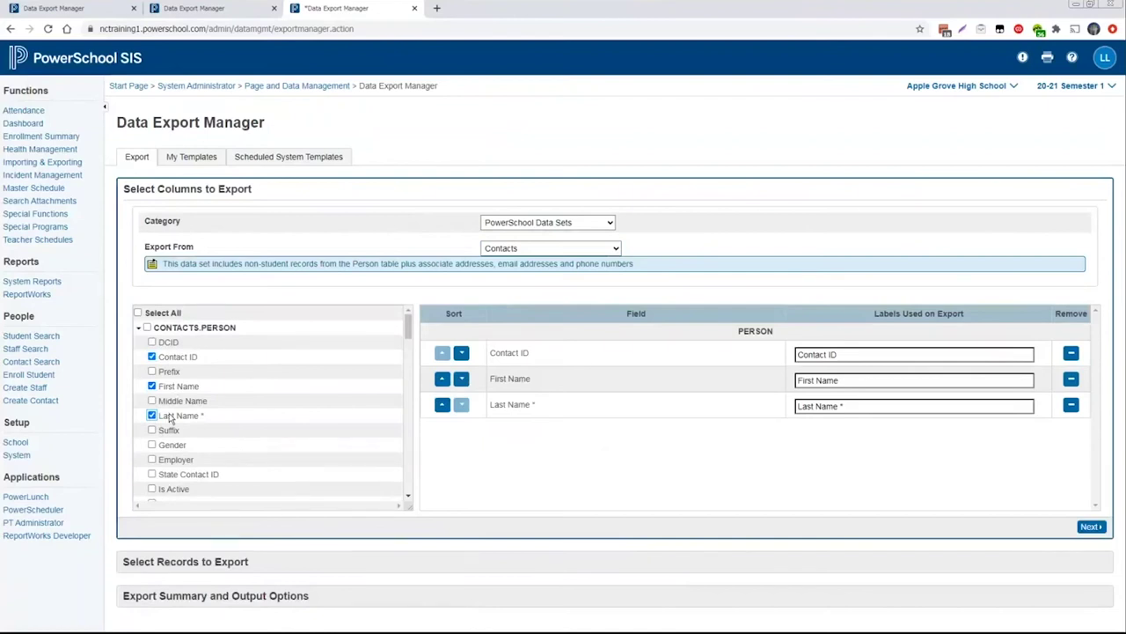
{"action": "scroll", "coordinate": [326, 417], "scroll_direction": "down", "scroll_amount": 1}
{"action": "left_click", "coordinate": [151, 400]}
{"action": "left_click", "coordinate": [152, 430]}
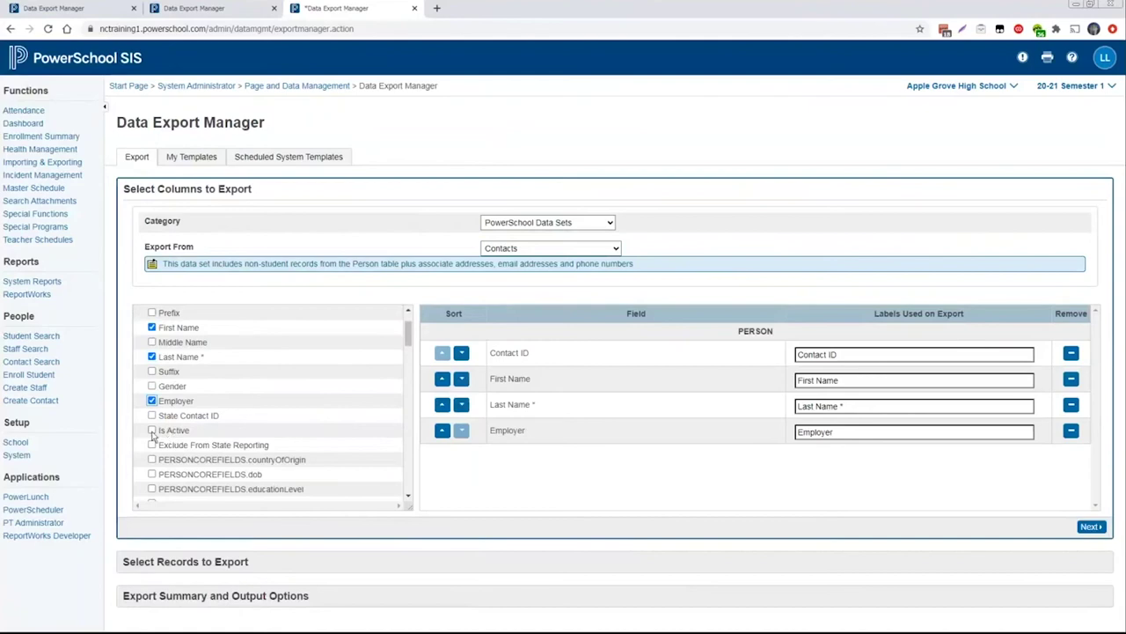
Add the Access Account Email Address, Email Address and Is Primary Email Address fields to the export columns
{"action": "scroll", "coordinate": [299, 420], "scroll_direction": "down", "scroll_amount": 1}
{"action": "scroll", "coordinate": [299, 421], "scroll_direction": "down", "scroll_amount": 6}
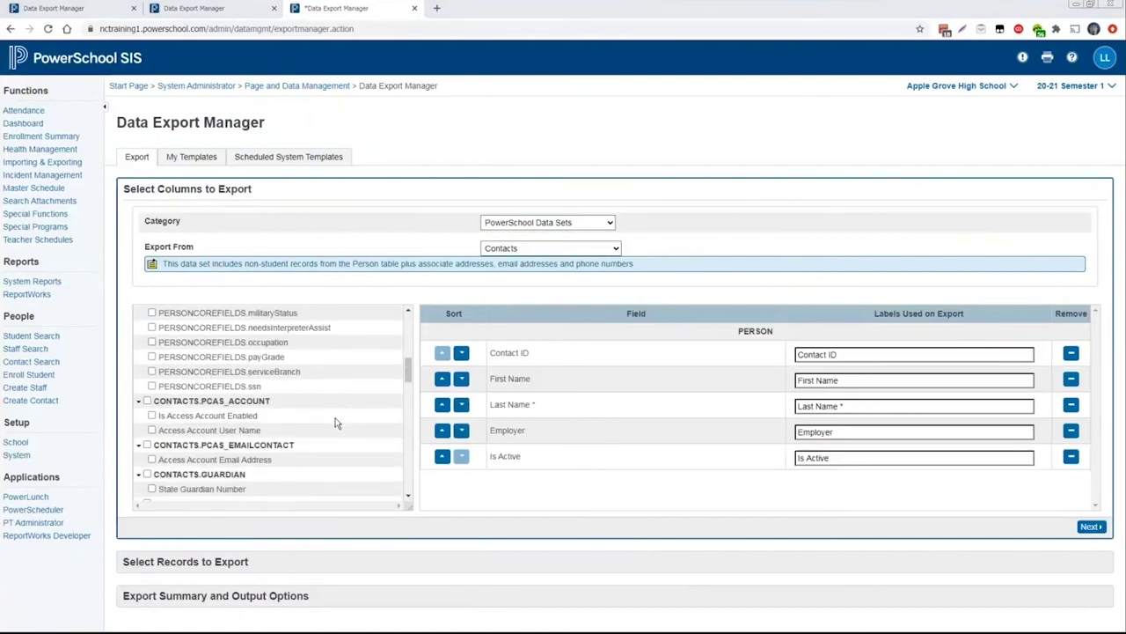
{"action": "scroll", "coordinate": [262, 436], "scroll_direction": "down", "scroll_amount": 1}
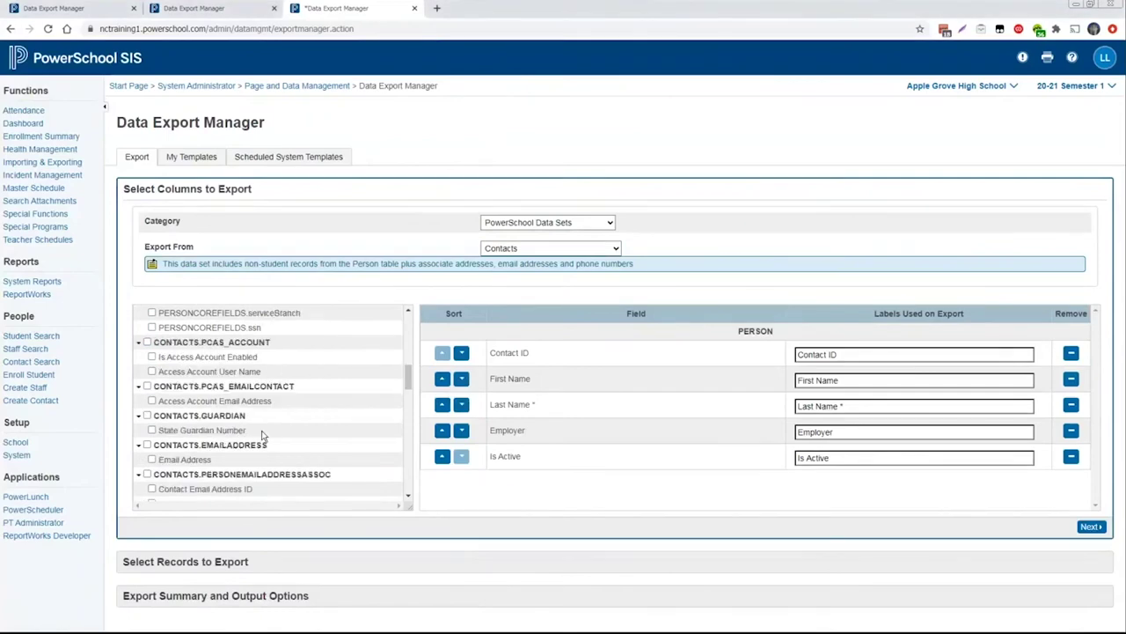
{"action": "left_click", "coordinate": [152, 402]}
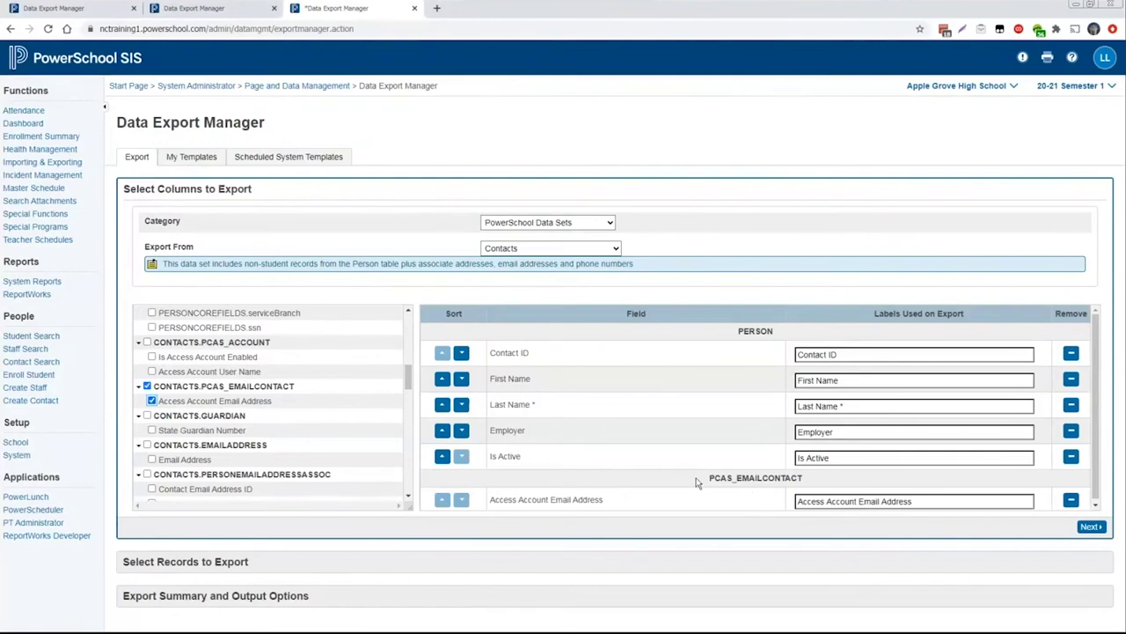
{"action": "scroll", "coordinate": [590, 478], "scroll_direction": "down", "scroll_amount": 1}
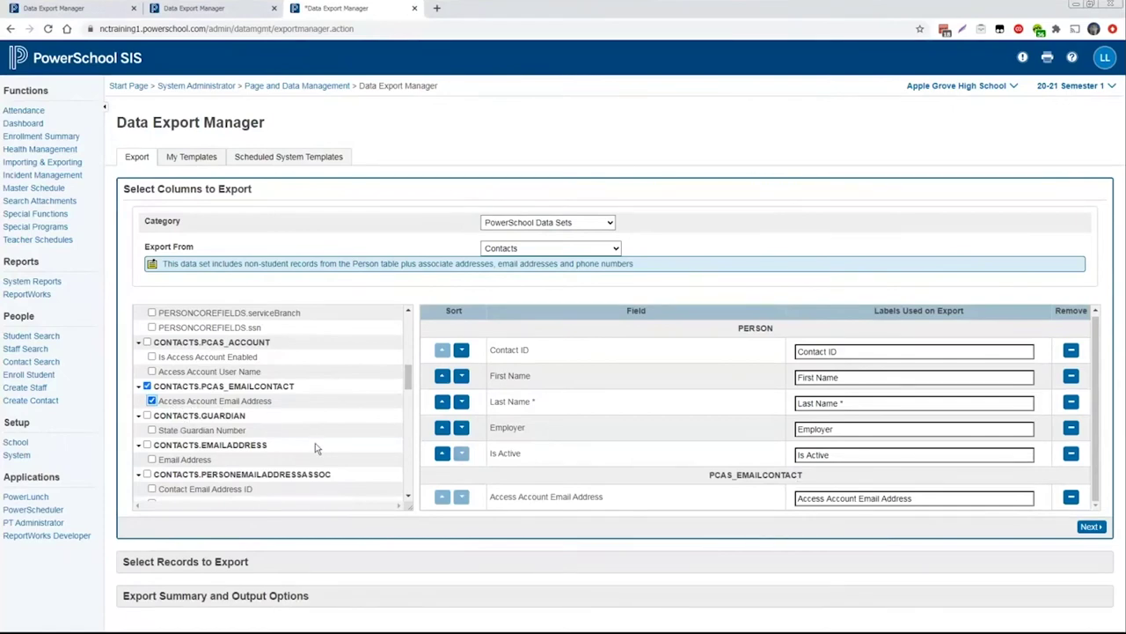
{"action": "scroll", "coordinate": [315, 448], "scroll_direction": "down", "scroll_amount": 1}
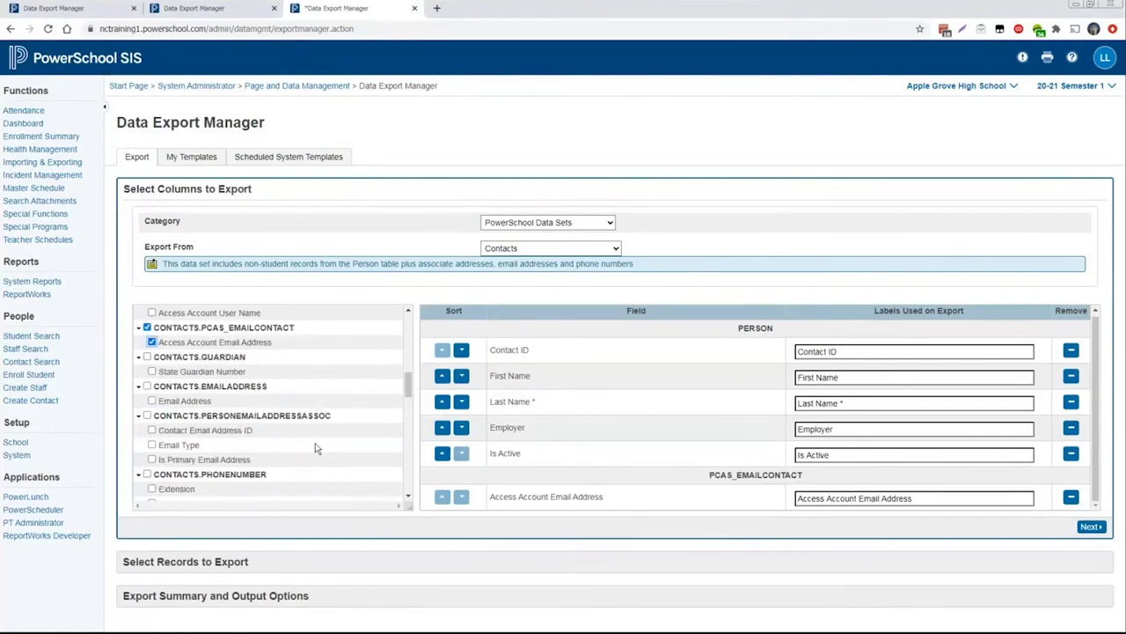
{"action": "left_click", "coordinate": [151, 401]}
{"action": "scroll", "coordinate": [331, 421], "scroll_direction": "down", "scroll_amount": 1}
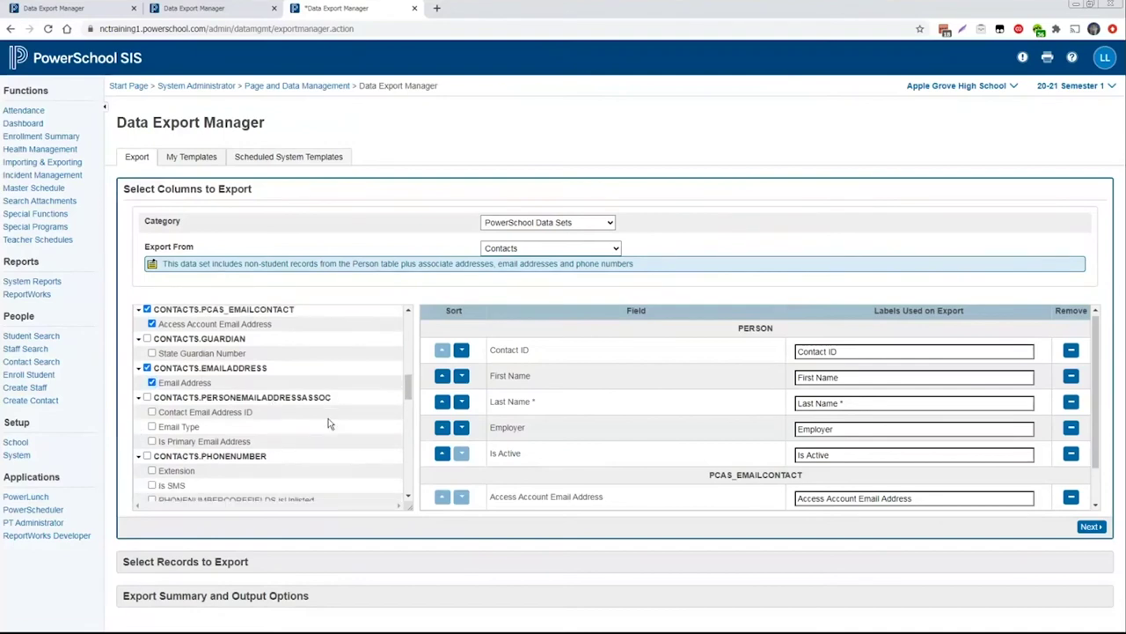
{"action": "left_click", "coordinate": [151, 401]}
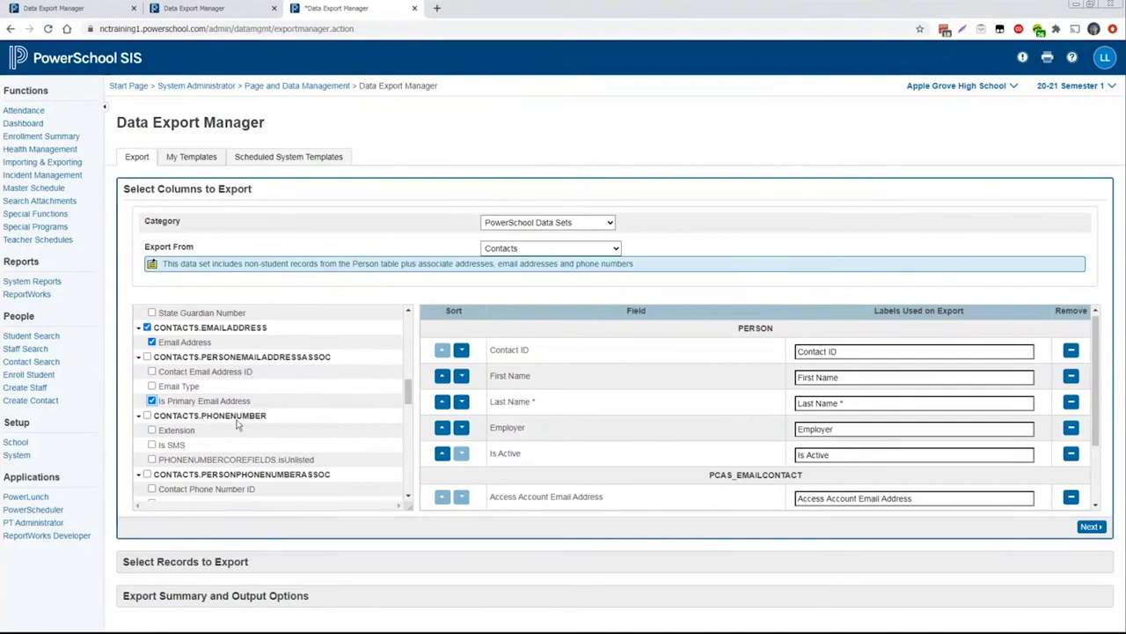
Add Phone Number (As Entered), Is Preferred and Is SMS from the contact phone number groups to the export columns
{"action": "scroll", "coordinate": [245, 456], "scroll_direction": "down", "scroll_amount": 1}
{"action": "scroll", "coordinate": [245, 456], "scroll_direction": "down", "scroll_amount": 1}
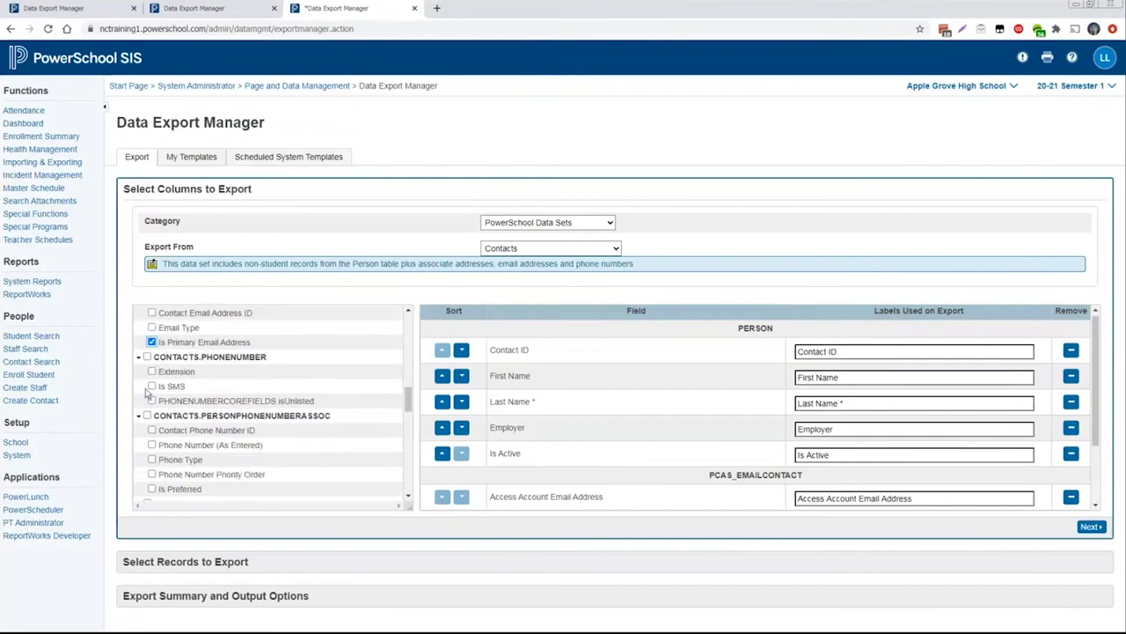
{"action": "left_click", "coordinate": [153, 446]}
{"action": "scroll", "coordinate": [336, 476], "scroll_direction": "down", "scroll_amount": 2}
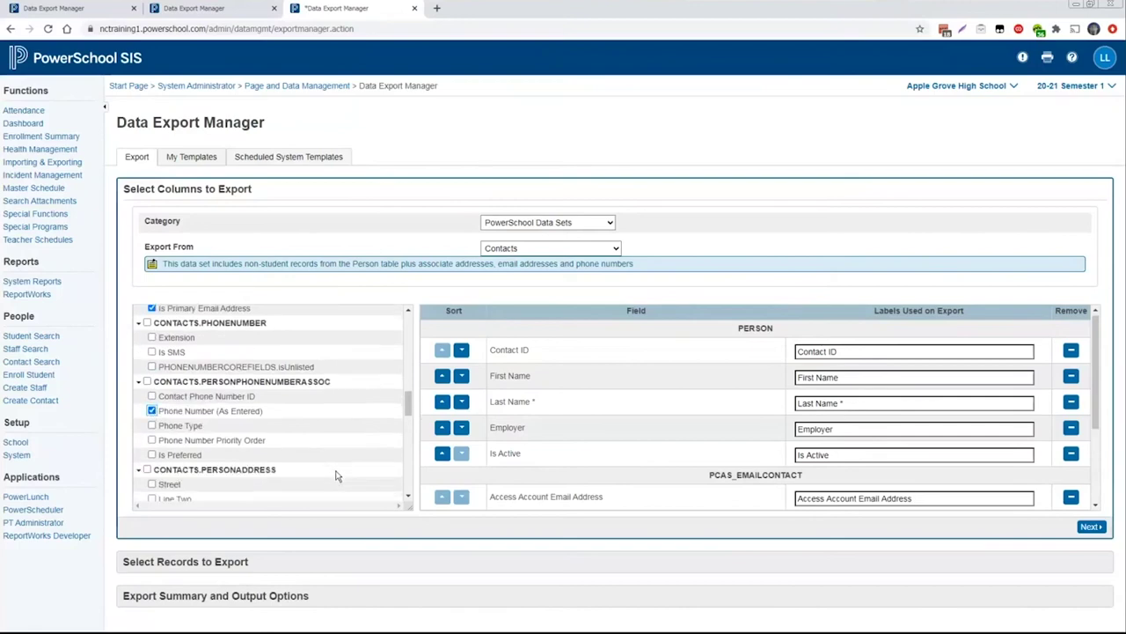
{"action": "left_click", "coordinate": [153, 431]}
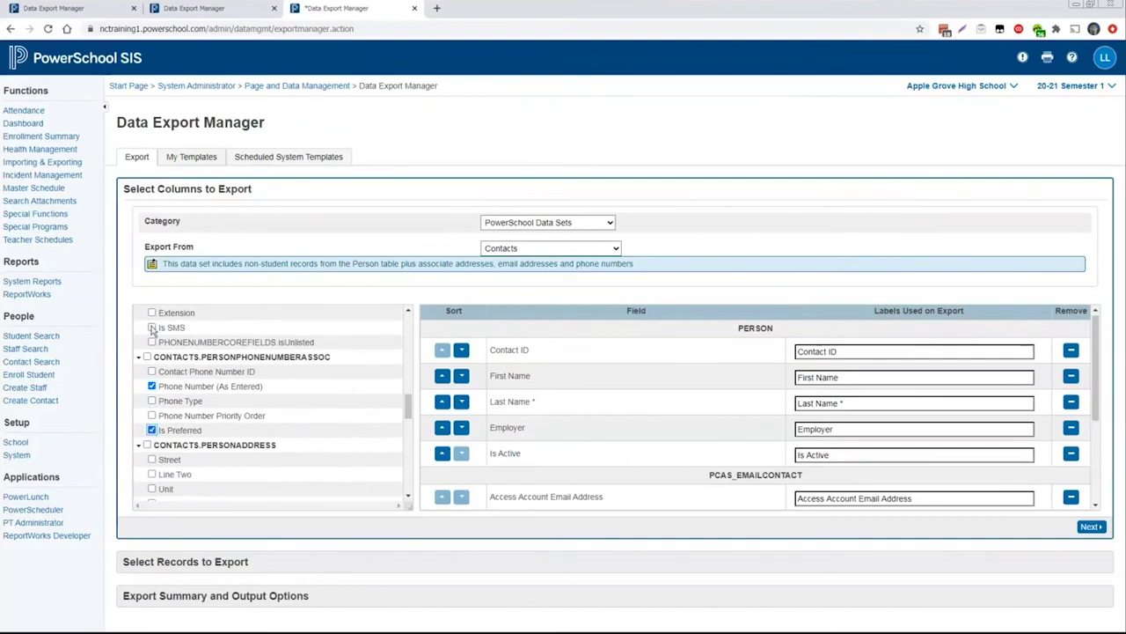
{"action": "scroll", "coordinate": [349, 420], "scroll_direction": "down", "scroll_amount": 2}
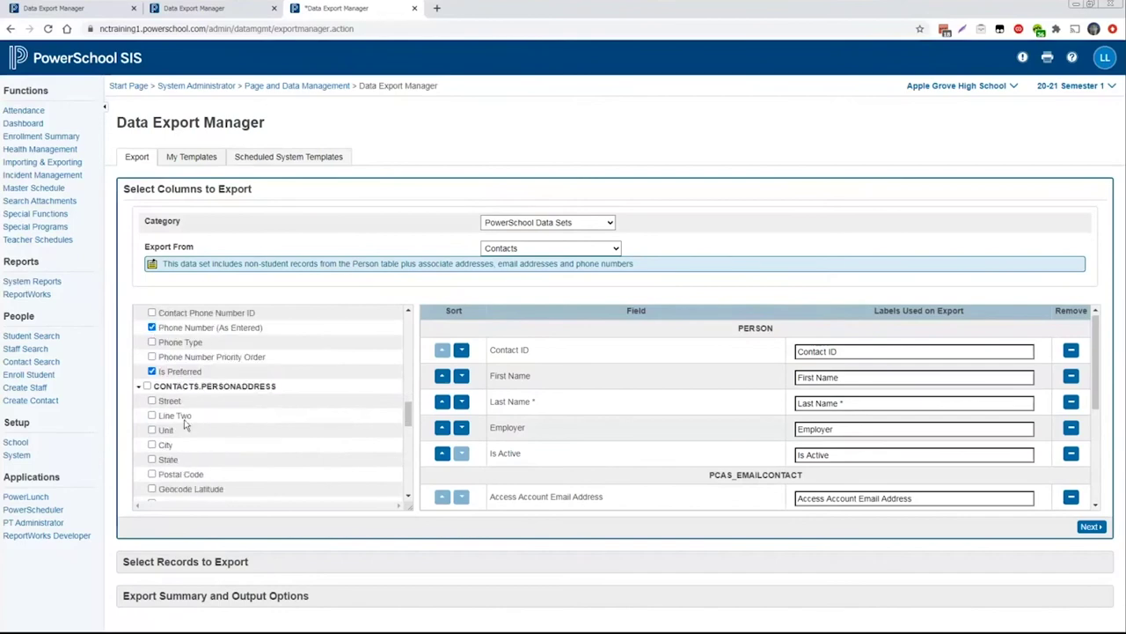
{"action": "scroll", "coordinate": [188, 448], "scroll_direction": "down", "scroll_amount": 8}
{"action": "scroll", "coordinate": [192, 474], "scroll_direction": "up", "scroll_amount": 5}
{"action": "scroll", "coordinate": [194, 466], "scroll_direction": "up", "scroll_amount": 6}
{"action": "scroll", "coordinate": [215, 372], "scroll_direction": "up", "scroll_amount": 5}
{"action": "scroll", "coordinate": [214, 376], "scroll_direction": "up", "scroll_amount": 1}
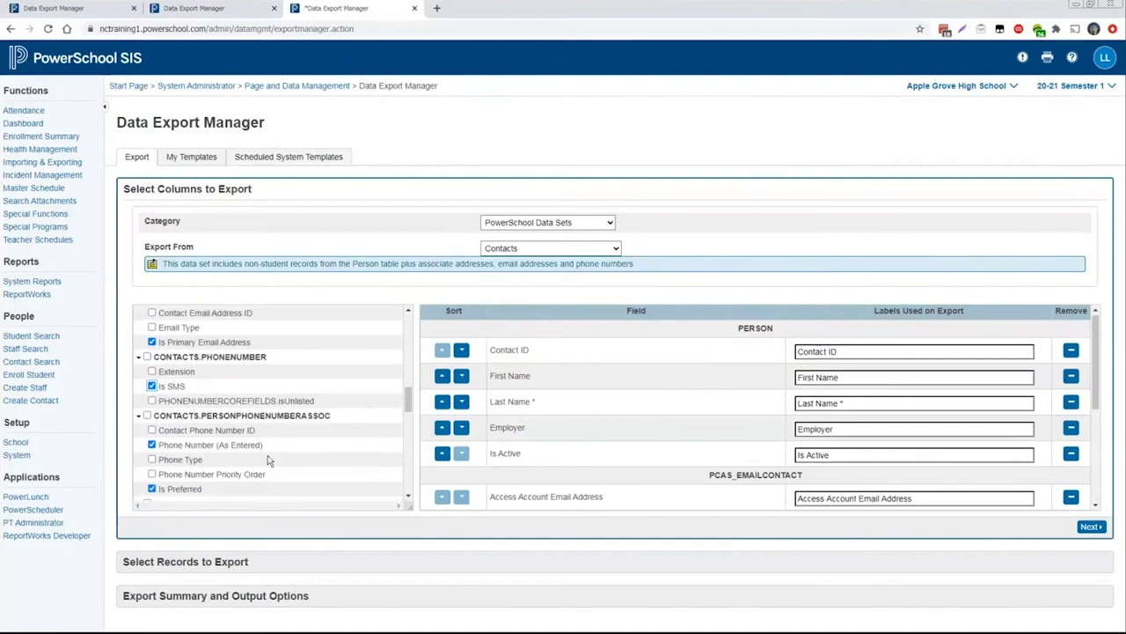
Add Student Number, Student Last Name, Student First Name and Allow Data Access from CONTACTS.STUDENTCONTACTASSOC to the export columns
{"action": "scroll", "coordinate": [268, 455], "scroll_direction": "down", "scroll_amount": 10}
{"action": "scroll", "coordinate": [181, 446], "scroll_direction": "down", "scroll_amount": 2}
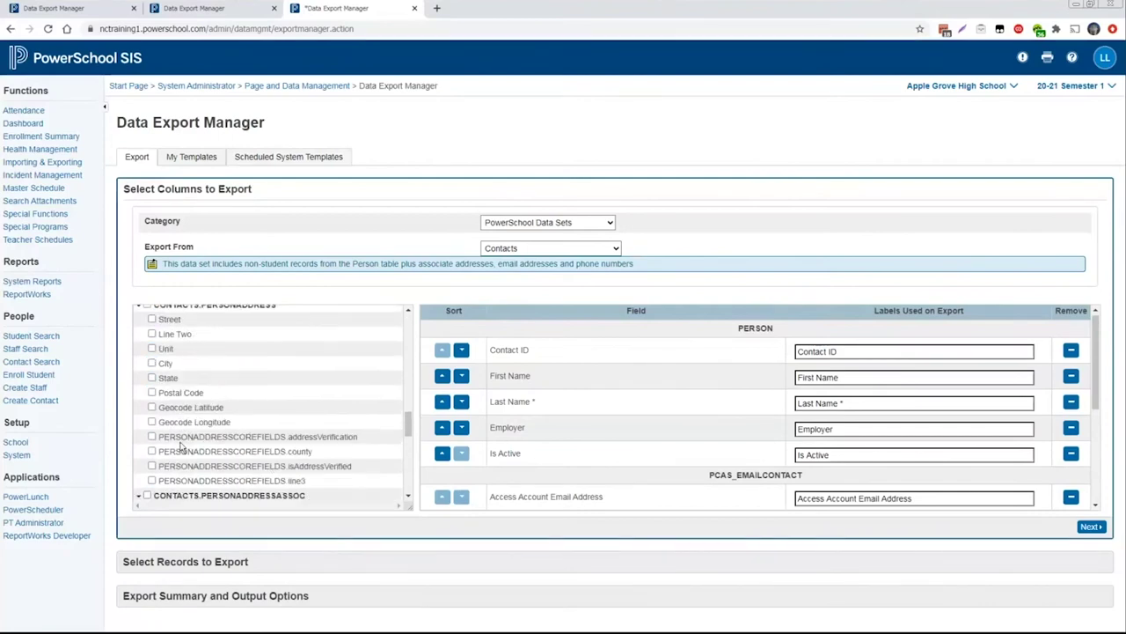
{"action": "scroll", "coordinate": [181, 446], "scroll_direction": "down", "scroll_amount": 7}
{"action": "scroll", "coordinate": [323, 438], "scroll_direction": "down", "scroll_amount": 12}
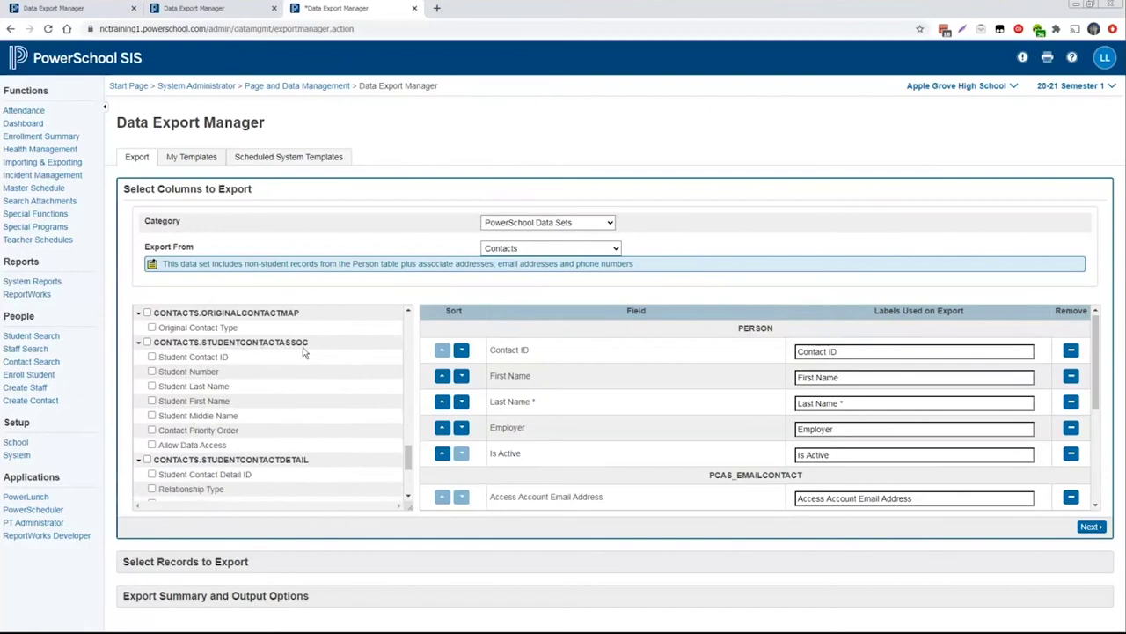
{"action": "left_click", "coordinate": [151, 372]}
{"action": "left_click", "coordinate": [152, 386]}
{"action": "left_click", "coordinate": [152, 401]}
{"action": "left_click", "coordinate": [150, 445]}
{"action": "left_click_drag", "start_coordinate": [607, 501], "coordinate": [491, 498]}
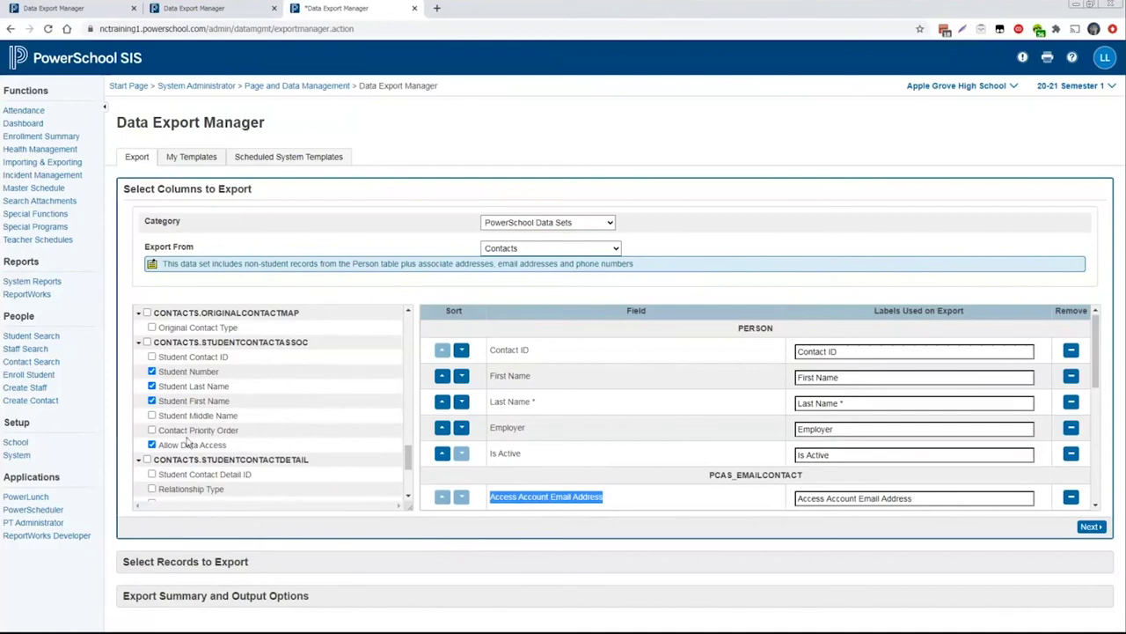
Review the relationship detail fields still available and the full list of columns selected for the contacts export
{"action": "scroll", "coordinate": [290, 434], "scroll_direction": "down", "scroll_amount": 4}
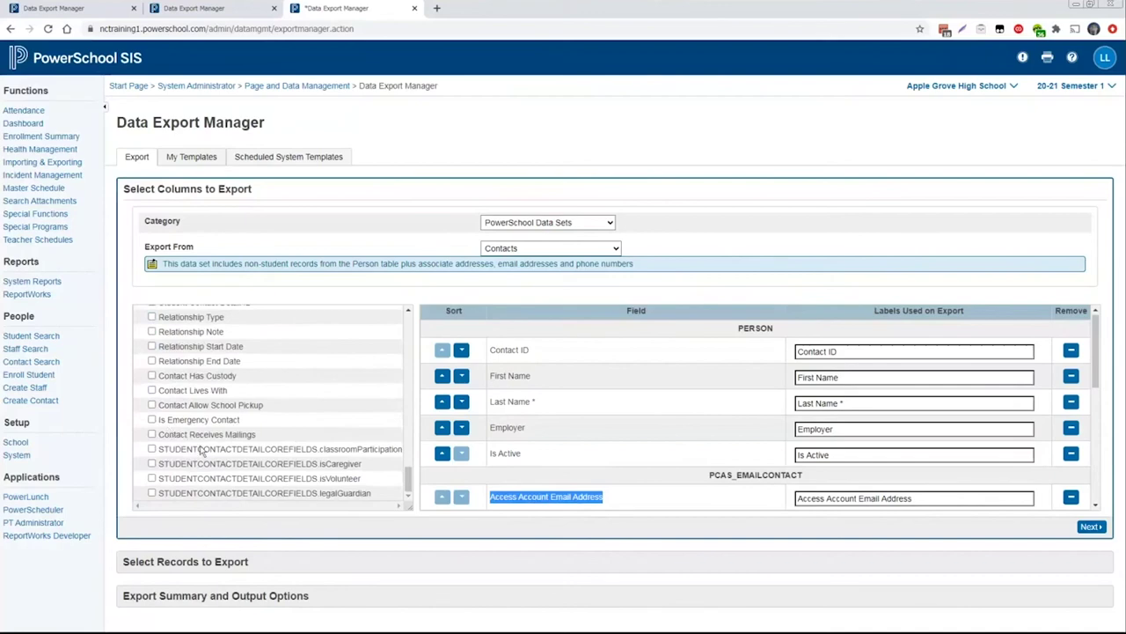
{"action": "left_click", "coordinate": [779, 144]}
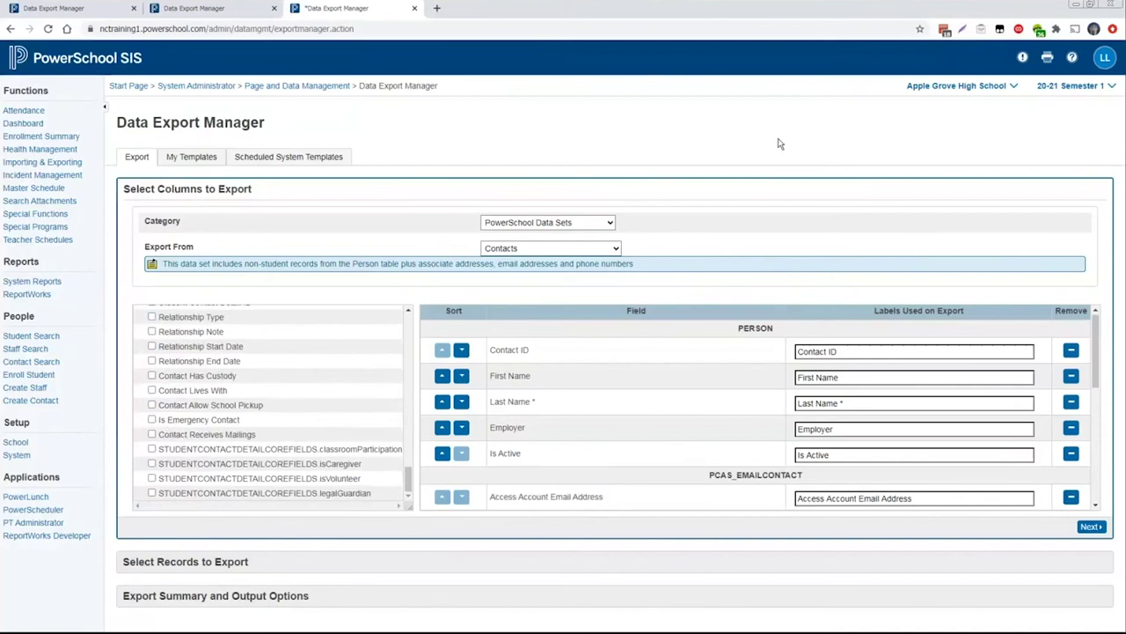
{"action": "scroll", "coordinate": [661, 393], "scroll_direction": "up", "scroll_amount": 1}
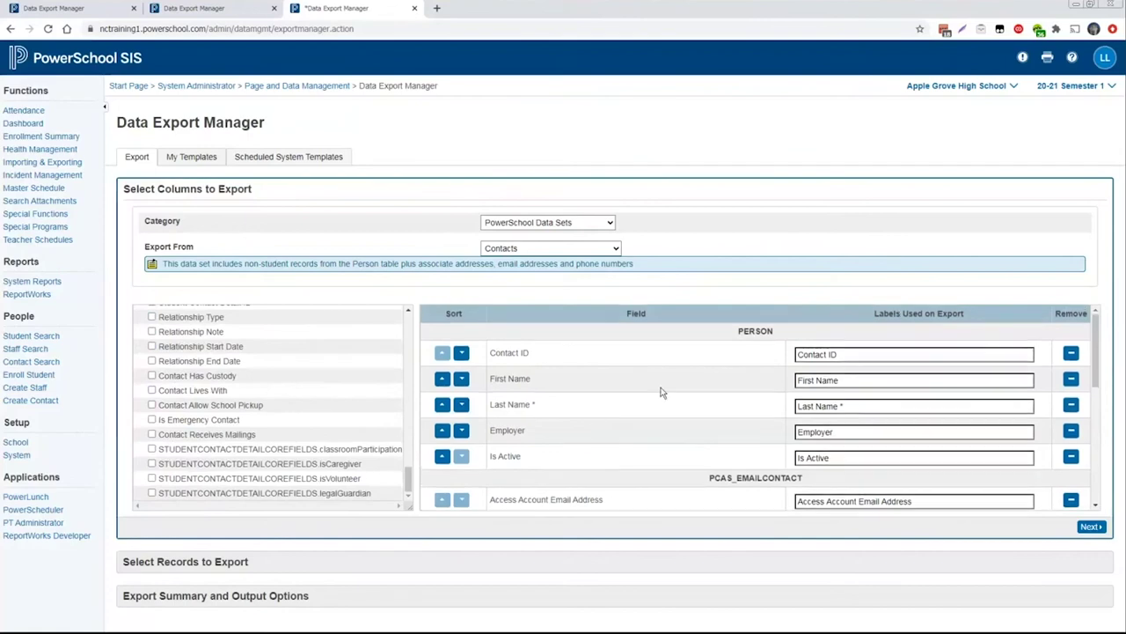
{"action": "double_click", "coordinate": [742, 332]}
{"action": "scroll", "coordinate": [769, 378], "scroll_direction": "down", "scroll_amount": 1}
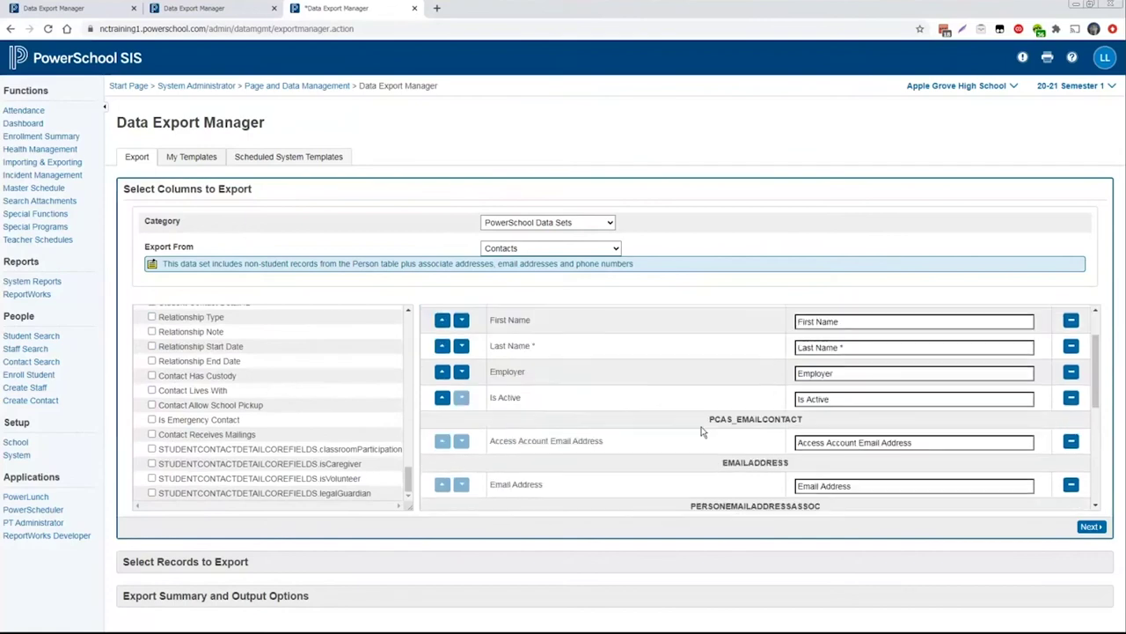
{"action": "scroll", "coordinate": [540, 353], "scroll_direction": "down", "scroll_amount": 2}
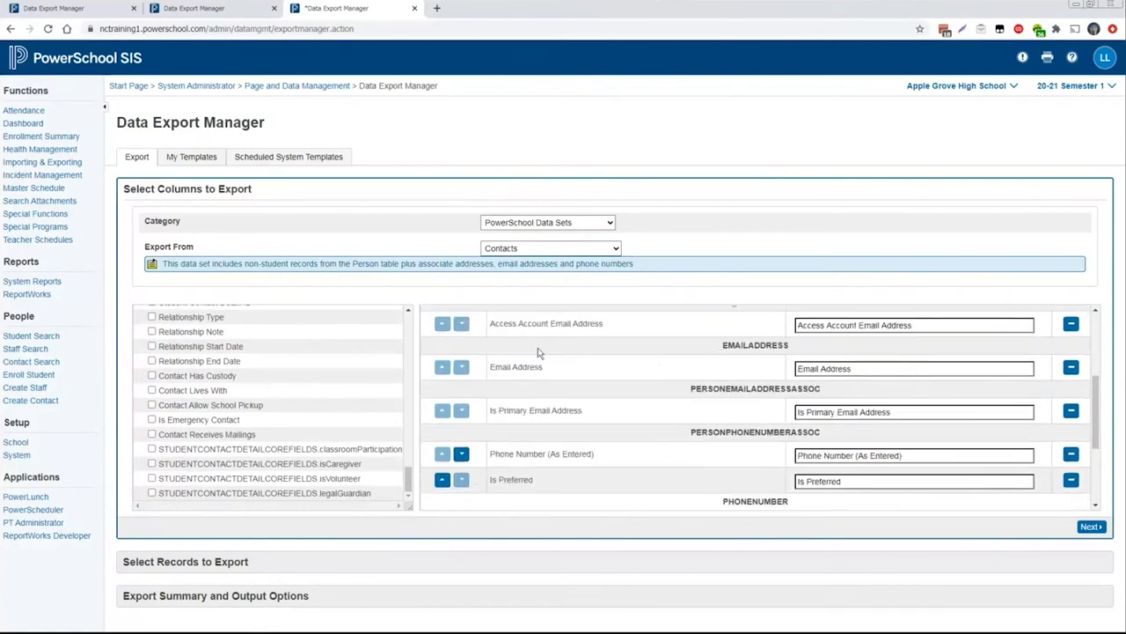
{"action": "left_click_drag", "start_coordinate": [491, 370], "coordinate": [530, 371]}
{"action": "left_click", "coordinate": [569, 372]}
{"action": "left_click_drag", "start_coordinate": [587, 412], "coordinate": [491, 412]}
{"action": "left_click", "coordinate": [660, 428]}
{"action": "scroll", "coordinate": [635, 406], "scroll_direction": "down", "scroll_amount": 1}
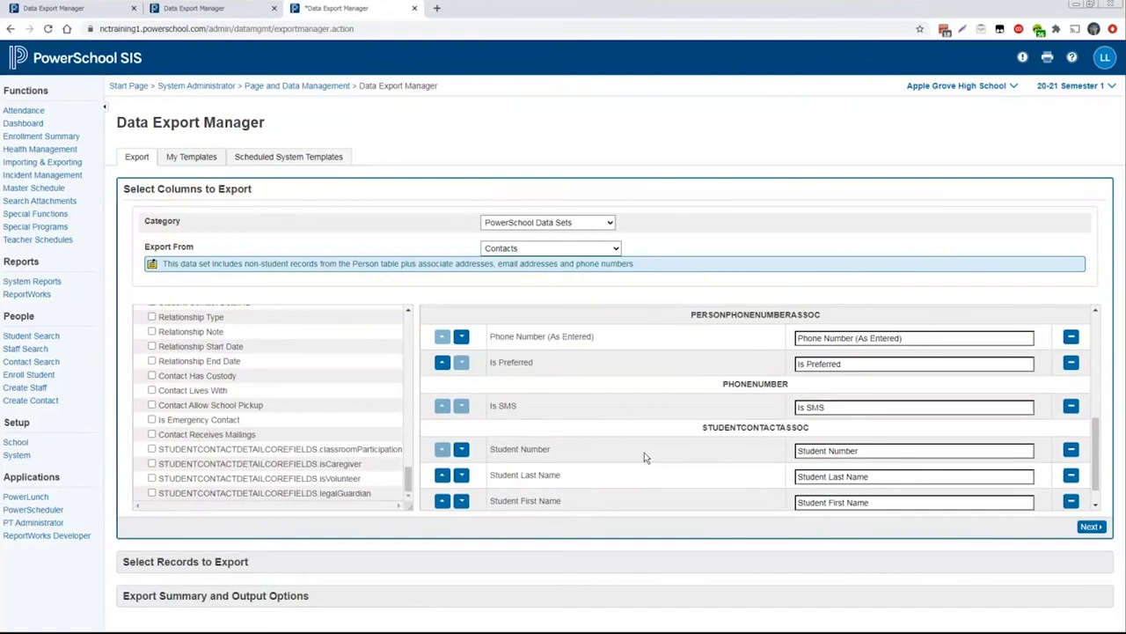
{"action": "scroll", "coordinate": [691, 462], "scroll_direction": "down", "scroll_amount": 1}
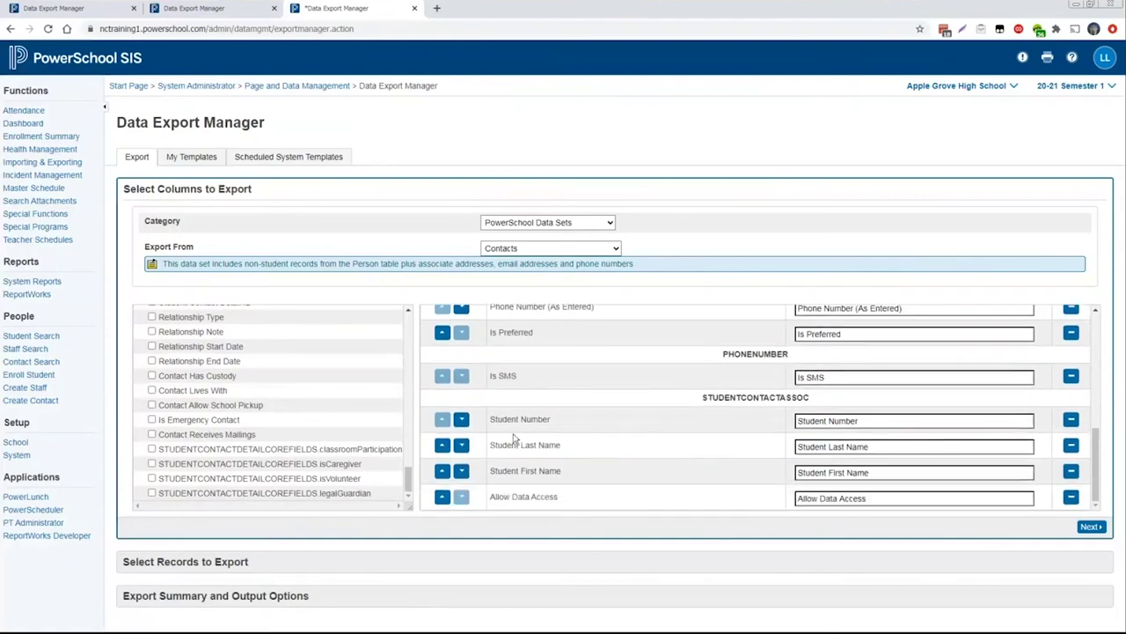
Proceed to the contact record filters and use the current student selection, with Contact Status and Access Account both on All
{"action": "left_click", "coordinate": [1090, 527]}
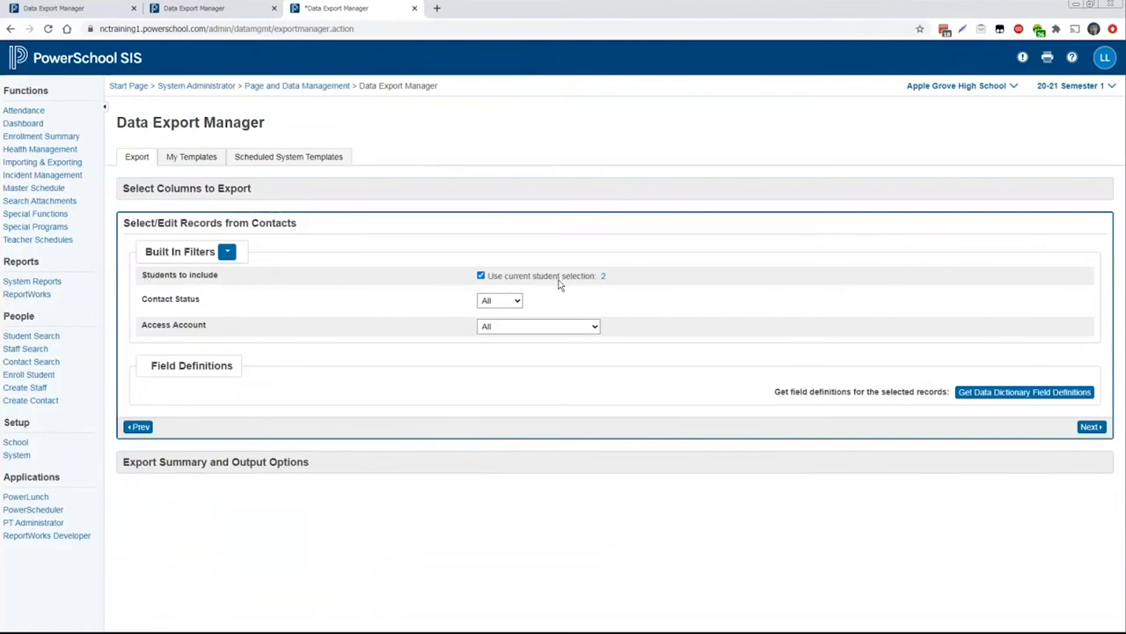
{"action": "left_click", "coordinate": [481, 277]}
{"action": "left_click", "coordinate": [480, 277]}
{"action": "left_click", "coordinate": [480, 276]}
{"action": "left_click", "coordinate": [499, 301]}
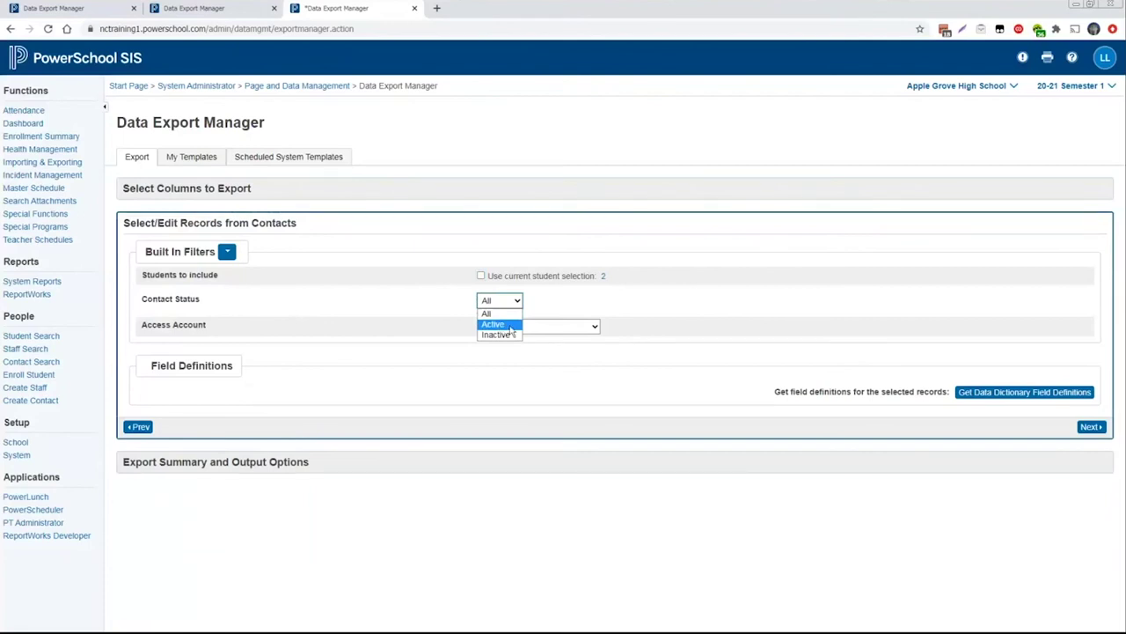
{"action": "left_click", "coordinate": [489, 314]}
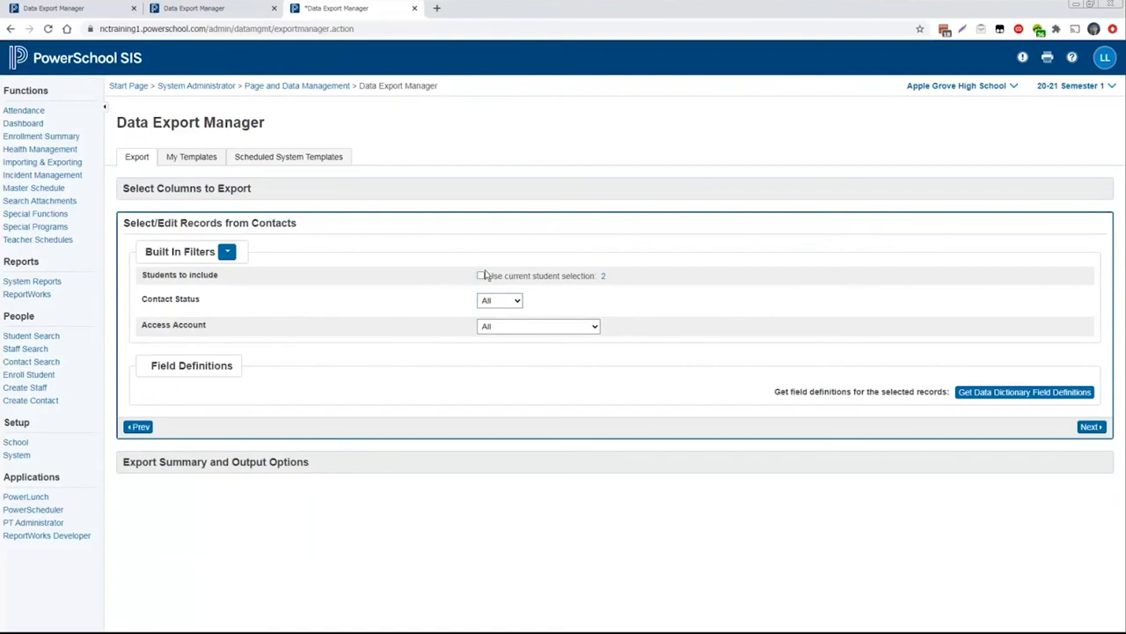
{"action": "left_click", "coordinate": [481, 277]}
{"action": "left_click", "coordinate": [561, 332]}
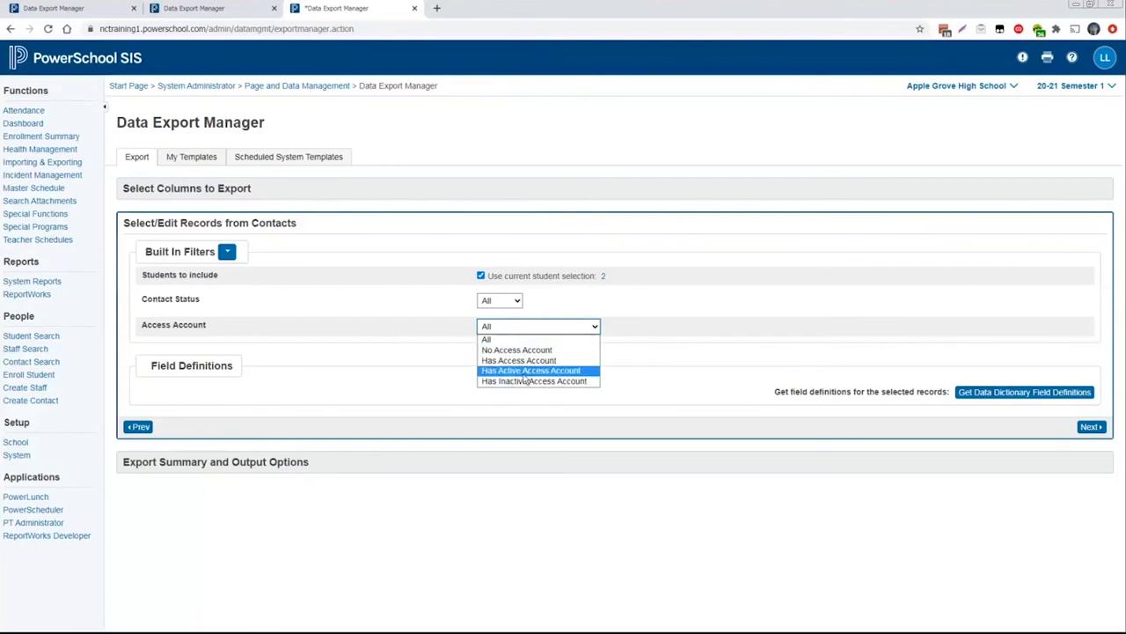
{"action": "left_click", "coordinate": [414, 345]}
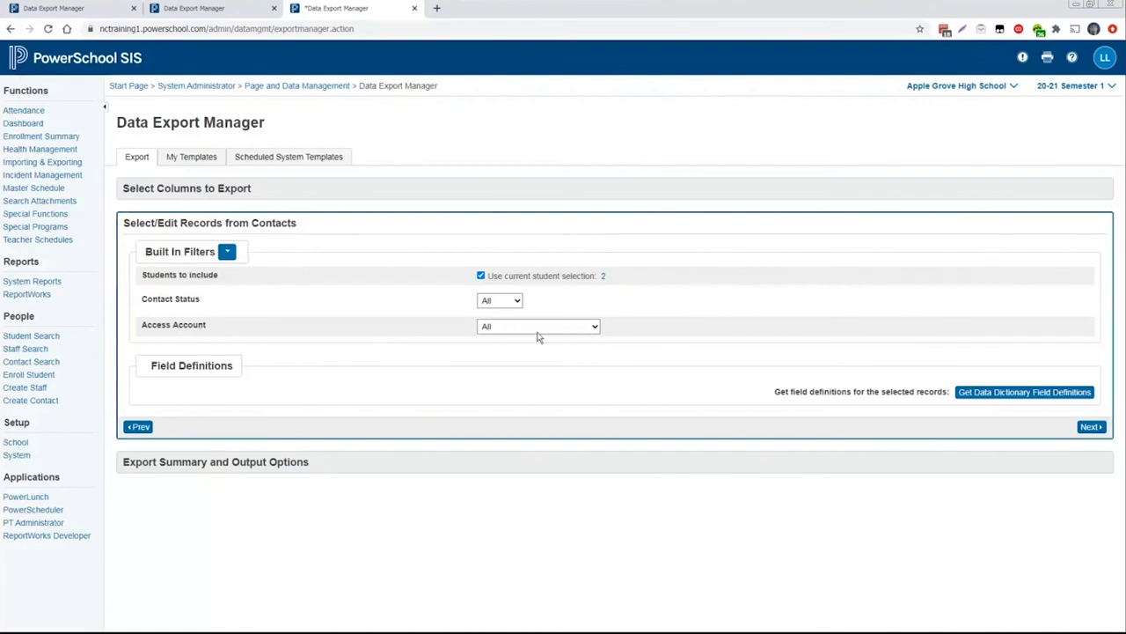
Proceed to the output options and export the contact records to contacts_export.txt, tab-delimited with column headers
{"action": "left_click", "coordinate": [1090, 428]}
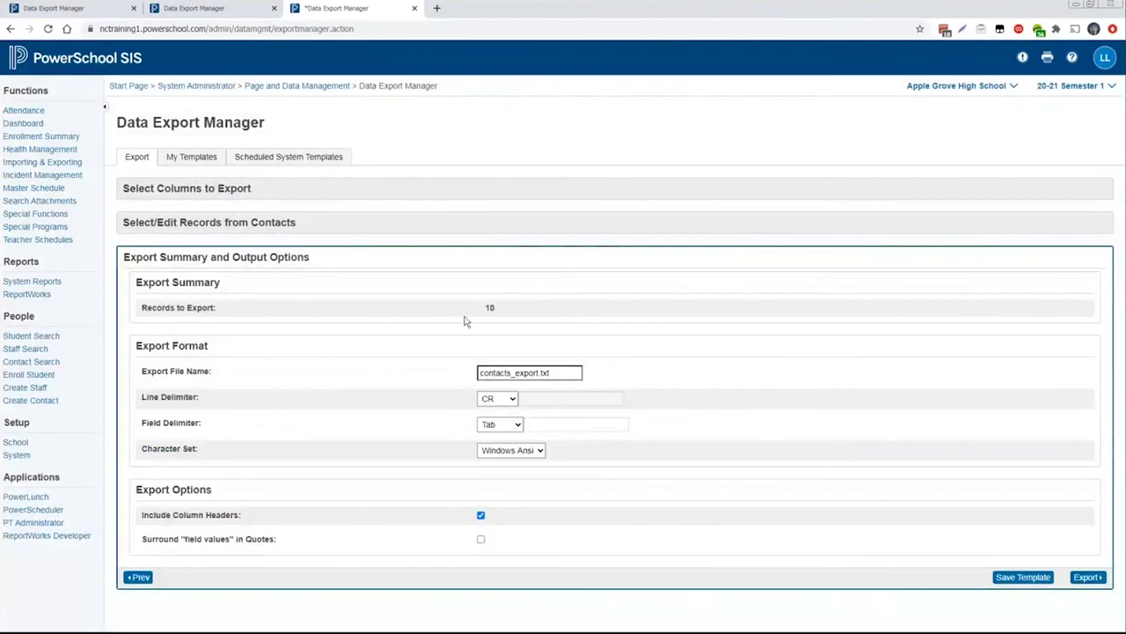
{"action": "double_click", "coordinate": [486, 309]}
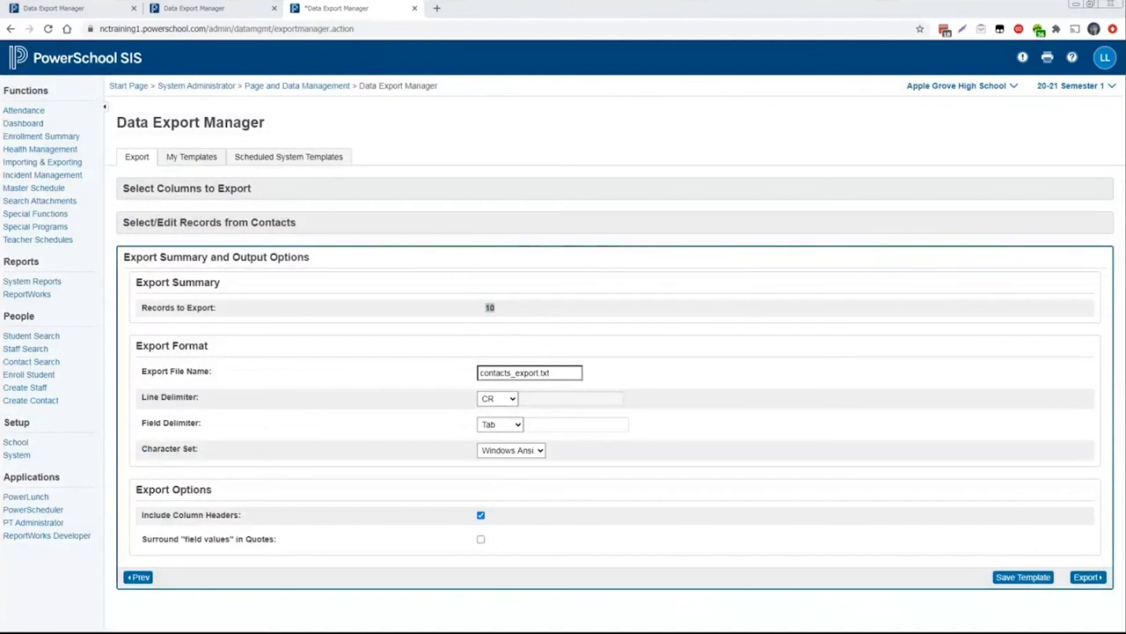
{"action": "left_click", "coordinate": [588, 504]}
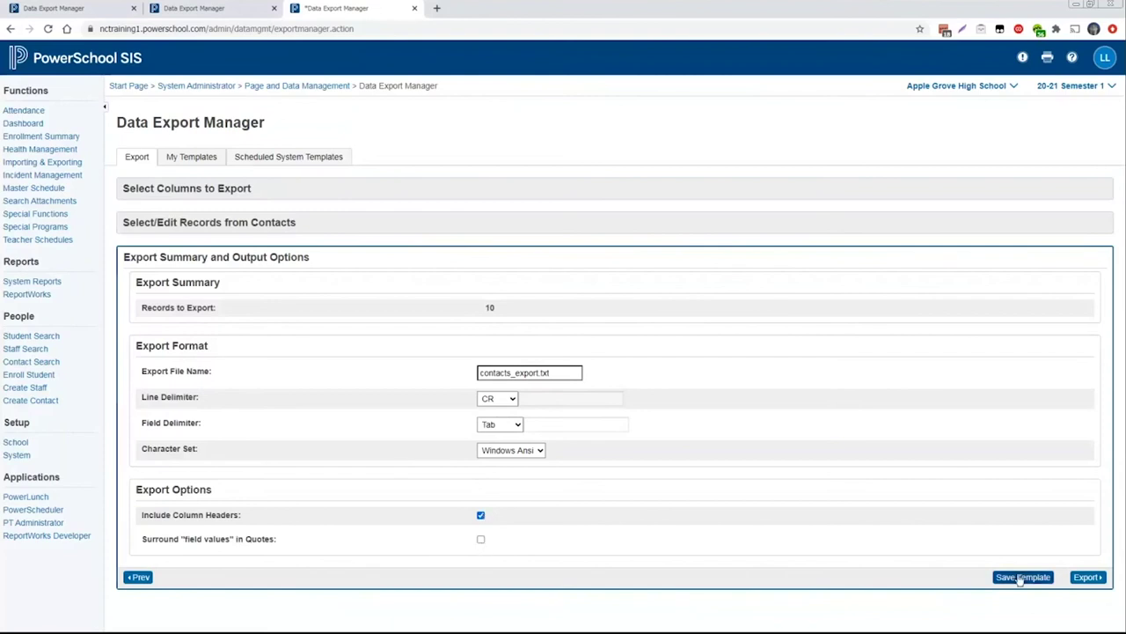
{"action": "left_click", "coordinate": [1087, 577]}
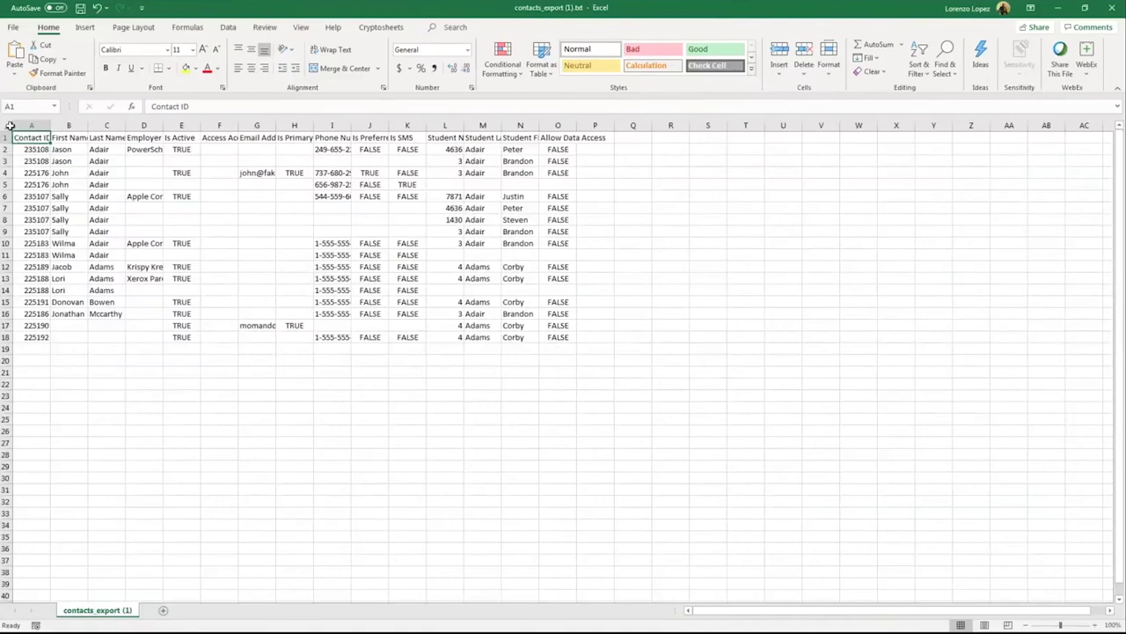
Autofit the width of every column in the contacts export so that all headers and values fit
{"action": "left_click", "coordinate": [10, 126]}
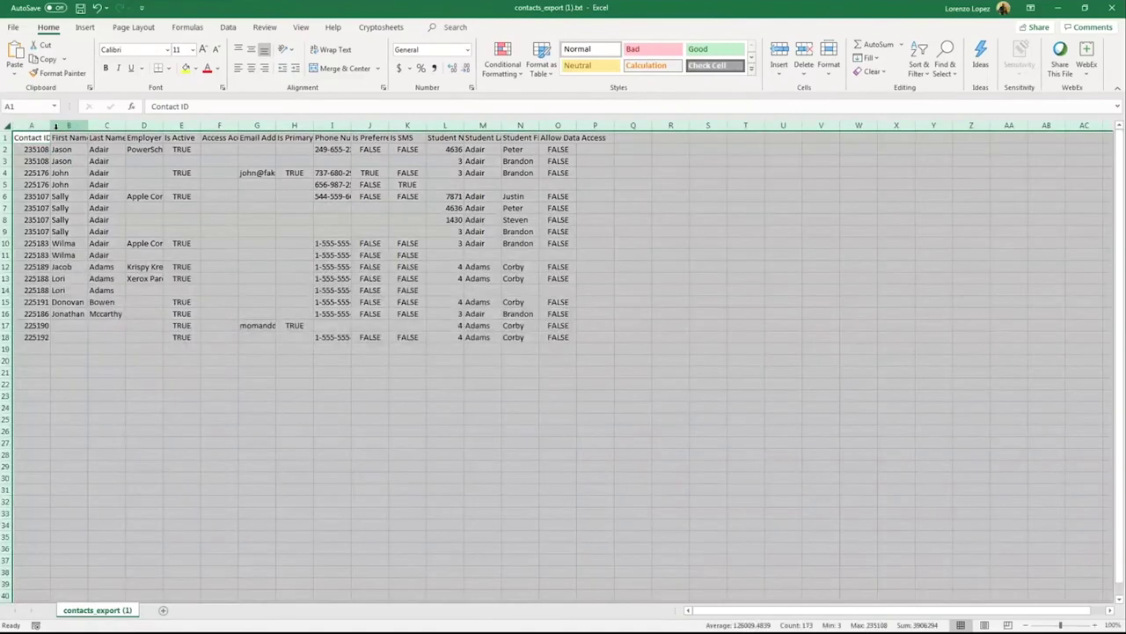
{"action": "double_click", "coordinate": [51, 125]}
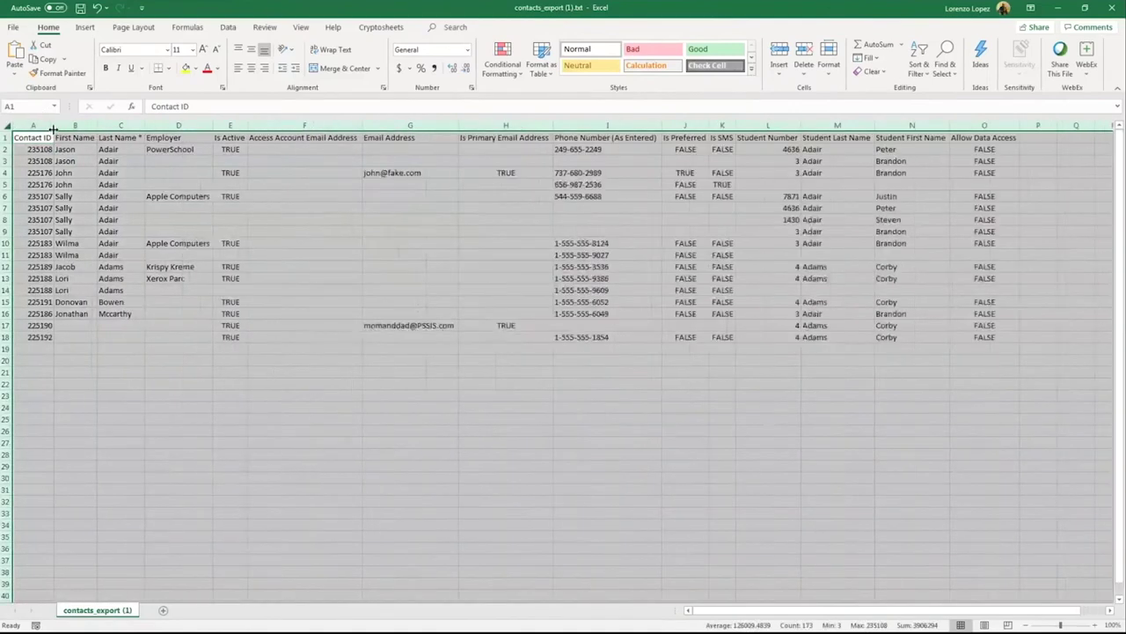
{"action": "left_click", "coordinate": [373, 427]}
Examine the contacts without names in rows 17 and 18, their email and phone entries, and the named contacts in rows 2 to 16
{"action": "left_click", "coordinate": [28, 338]}
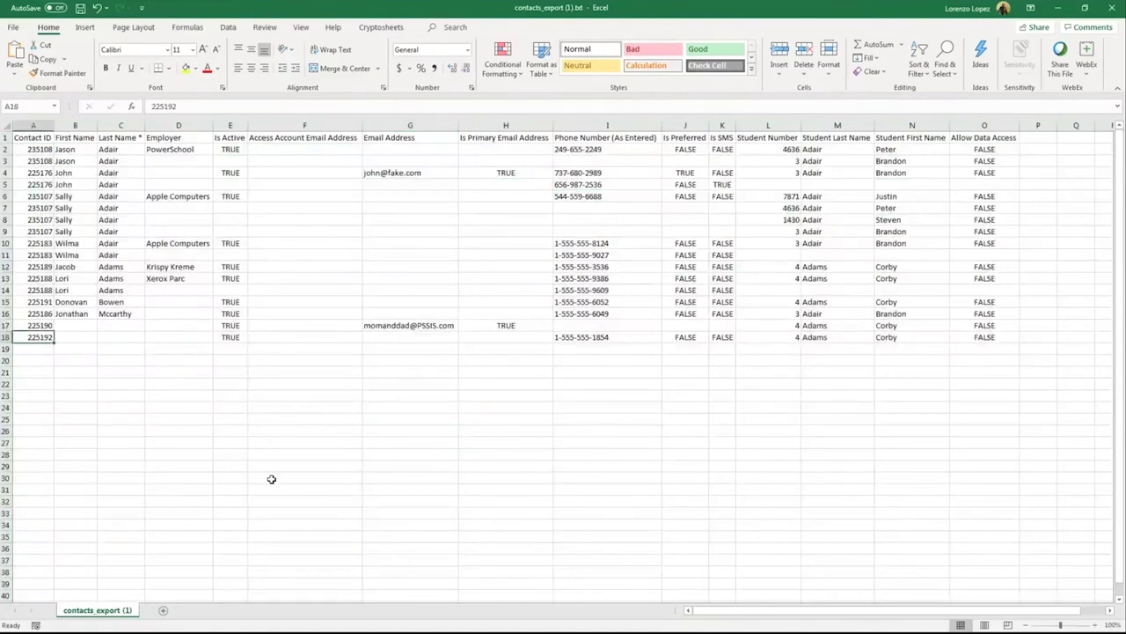
{"action": "left_click_drag", "start_coordinate": [88, 326], "coordinate": [106, 336]}
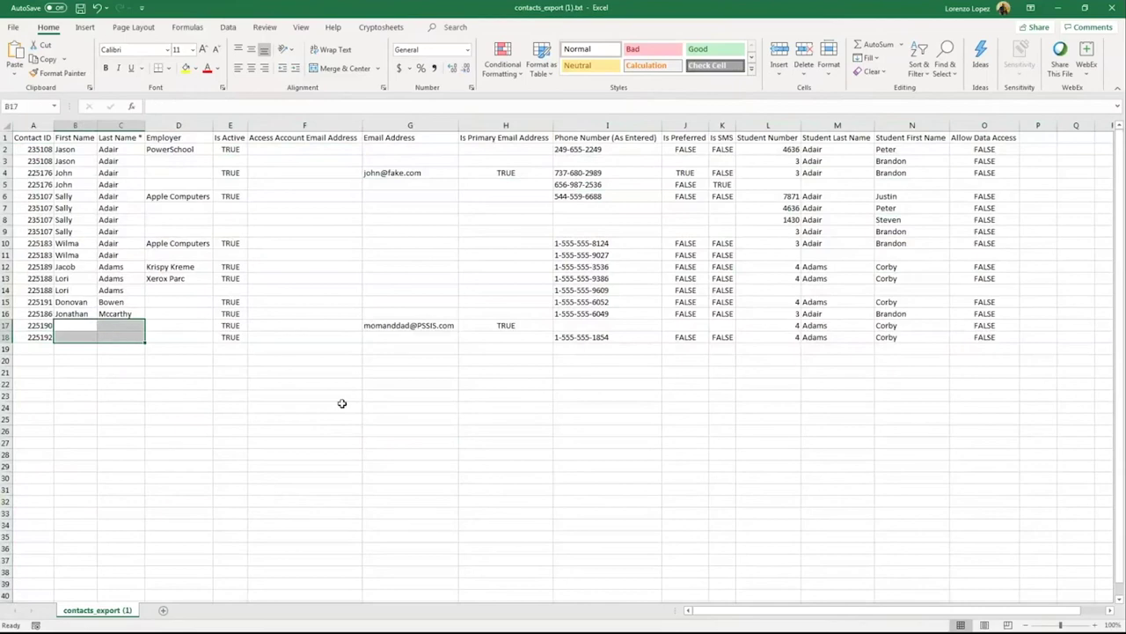
{"action": "left_click", "coordinate": [390, 325]}
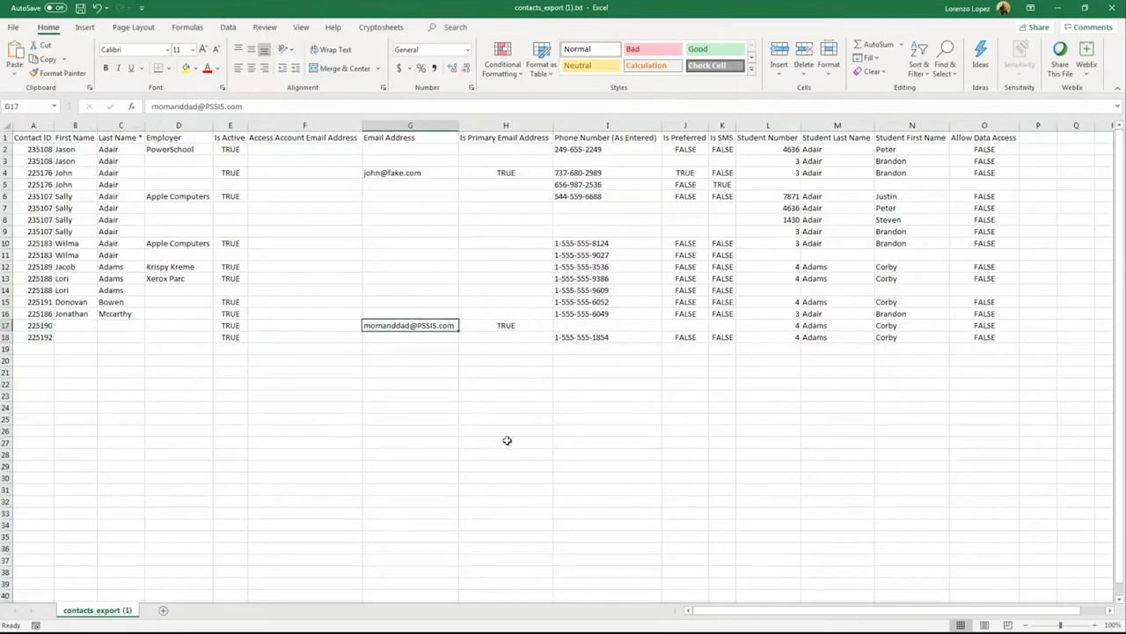
{"action": "left_click", "coordinate": [571, 340]}
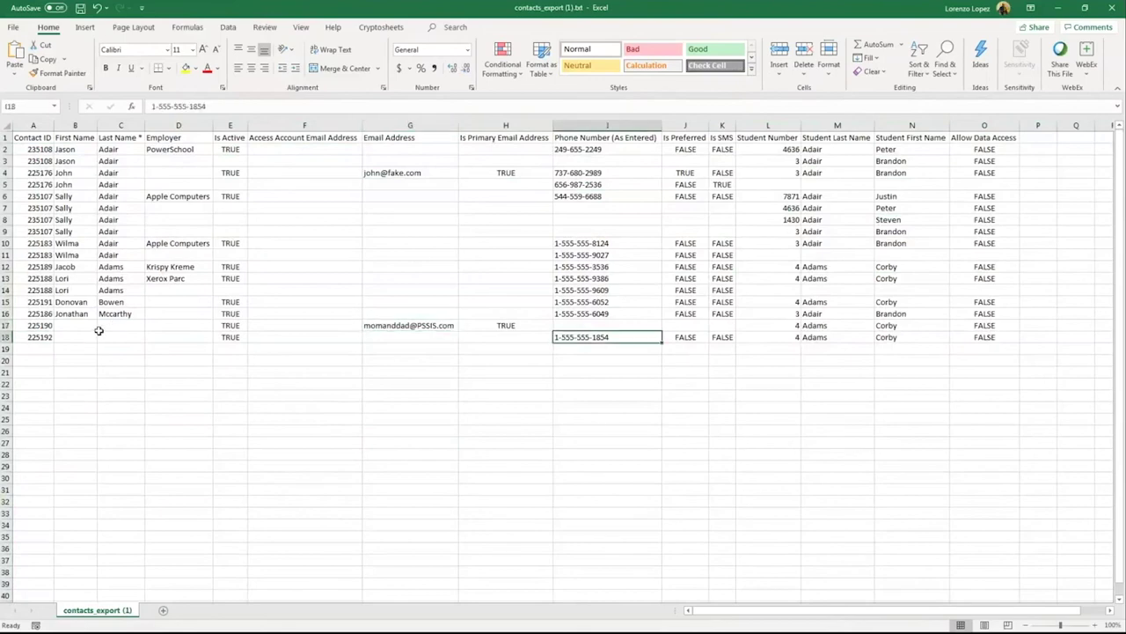
{"action": "left_click_drag", "start_coordinate": [83, 148], "coordinate": [141, 315]}
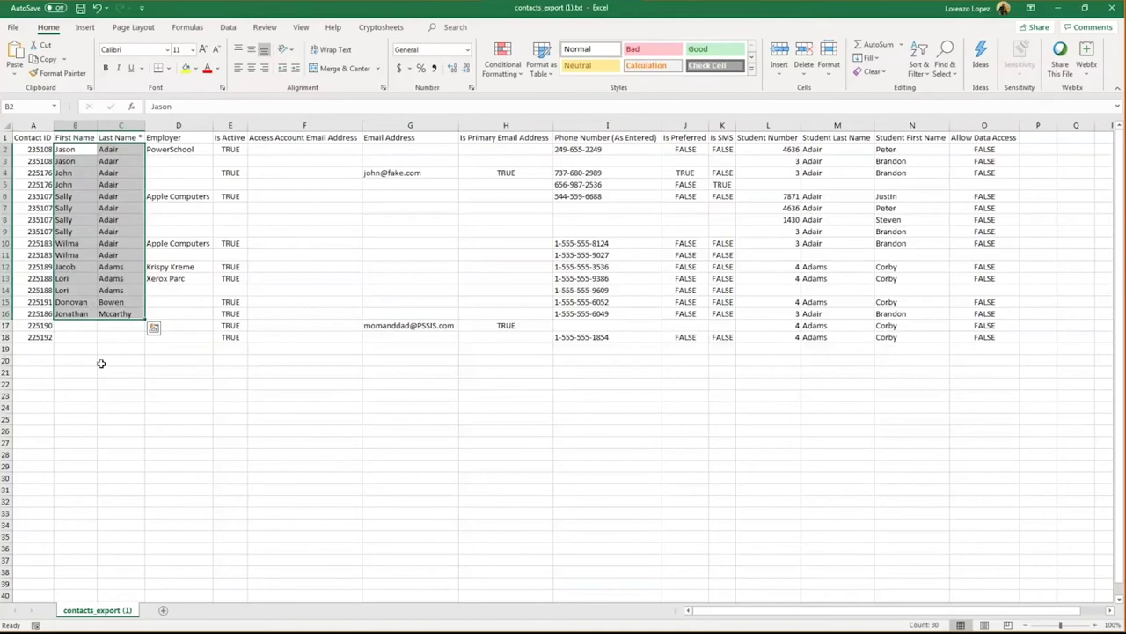
{"action": "left_click", "coordinate": [364, 399]}
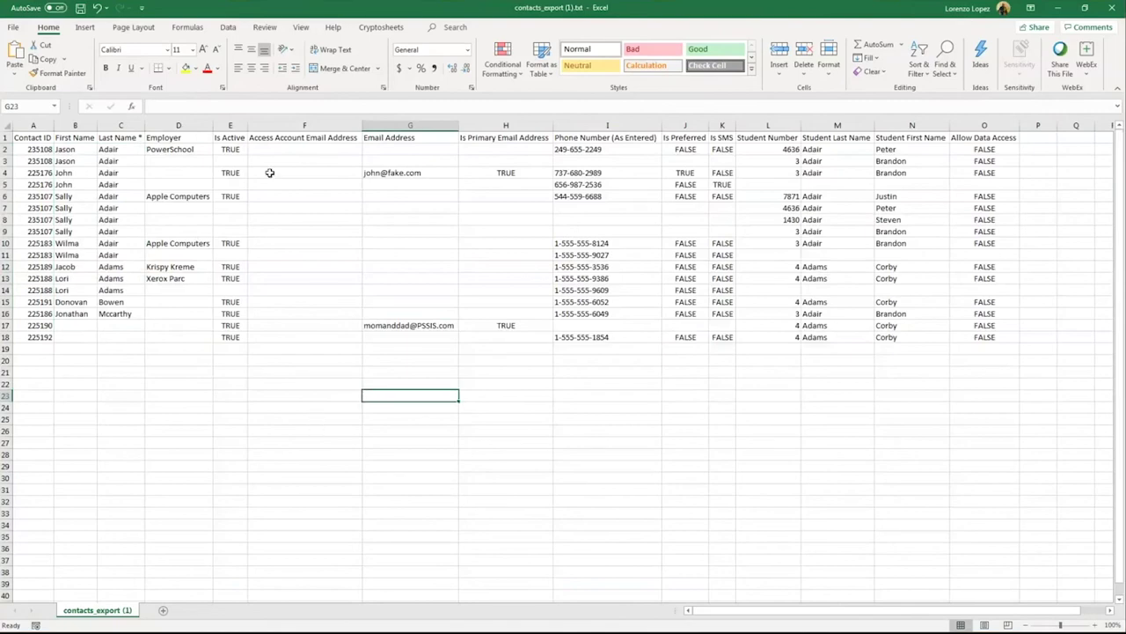
Compare rows 4 and 5 of the same contact for phone numbers, Is Preferred and Is SMS flags, and associated student details
{"action": "left_click_drag", "start_coordinate": [6, 173], "coordinate": [7, 185]}
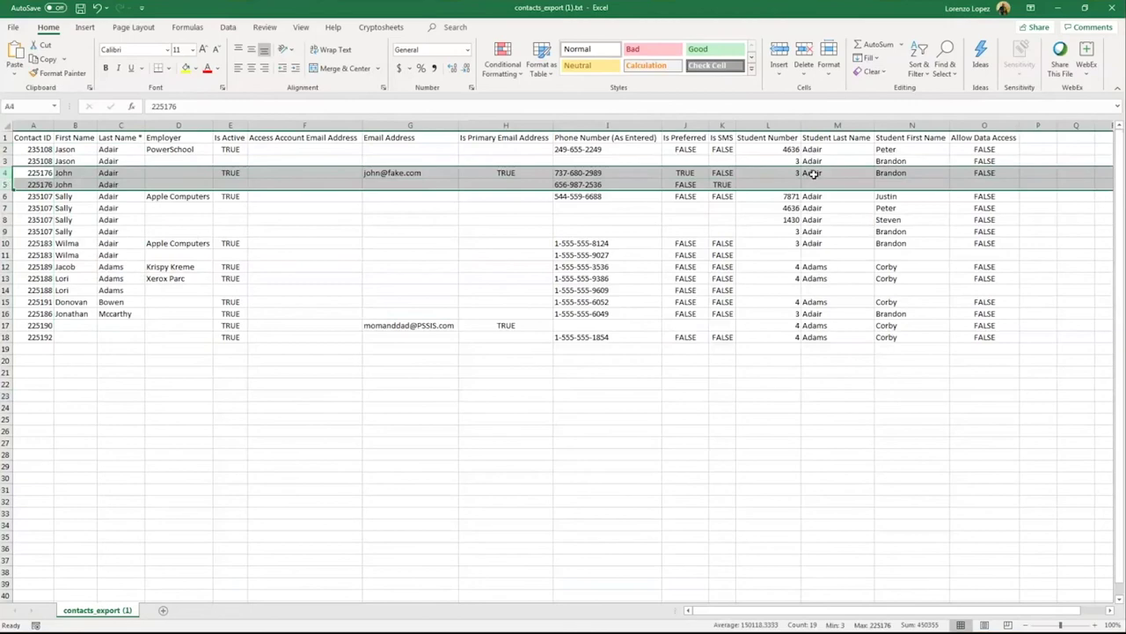
{"action": "left_click_drag", "start_coordinate": [782, 173], "coordinate": [993, 173]}
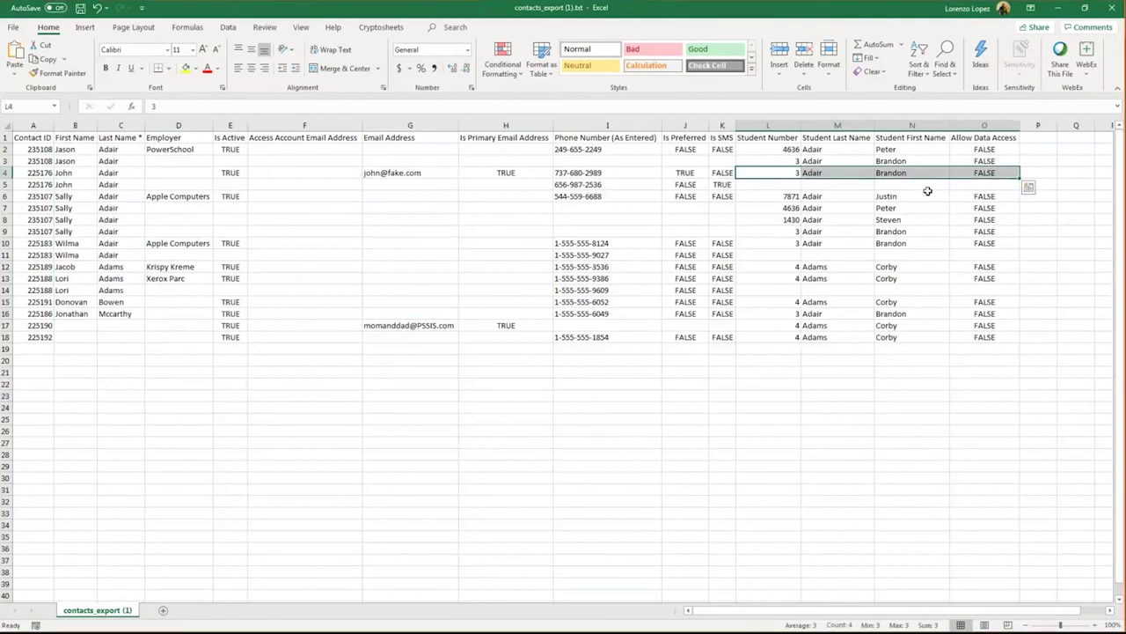
{"action": "left_click", "coordinate": [7, 172]}
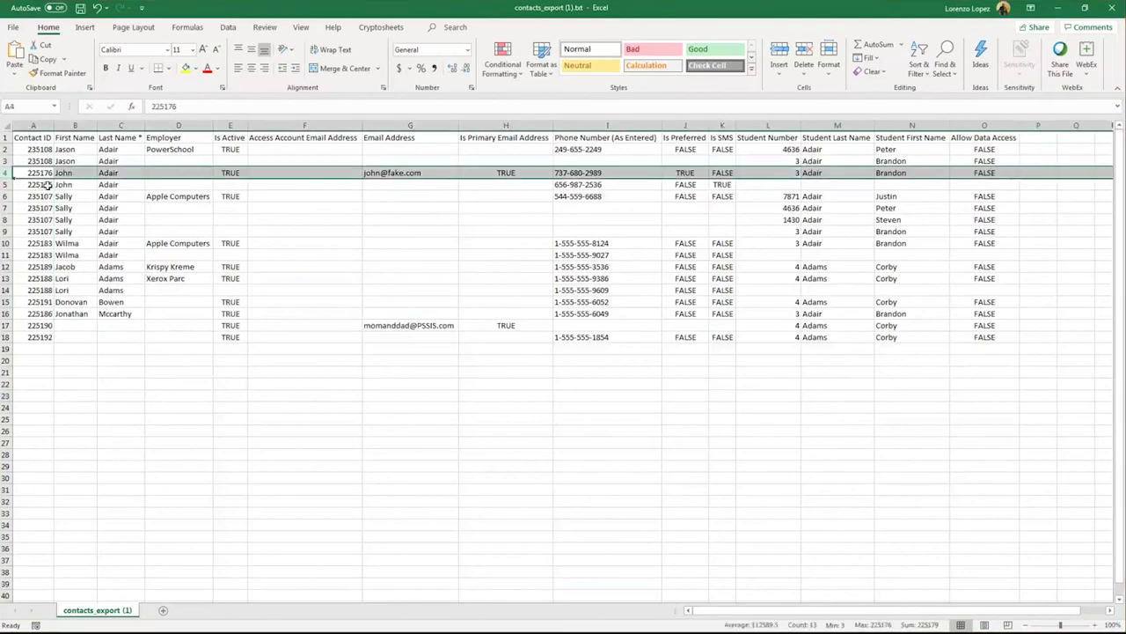
{"action": "left_click", "coordinate": [619, 184]}
{"action": "left_click", "coordinate": [724, 185]}
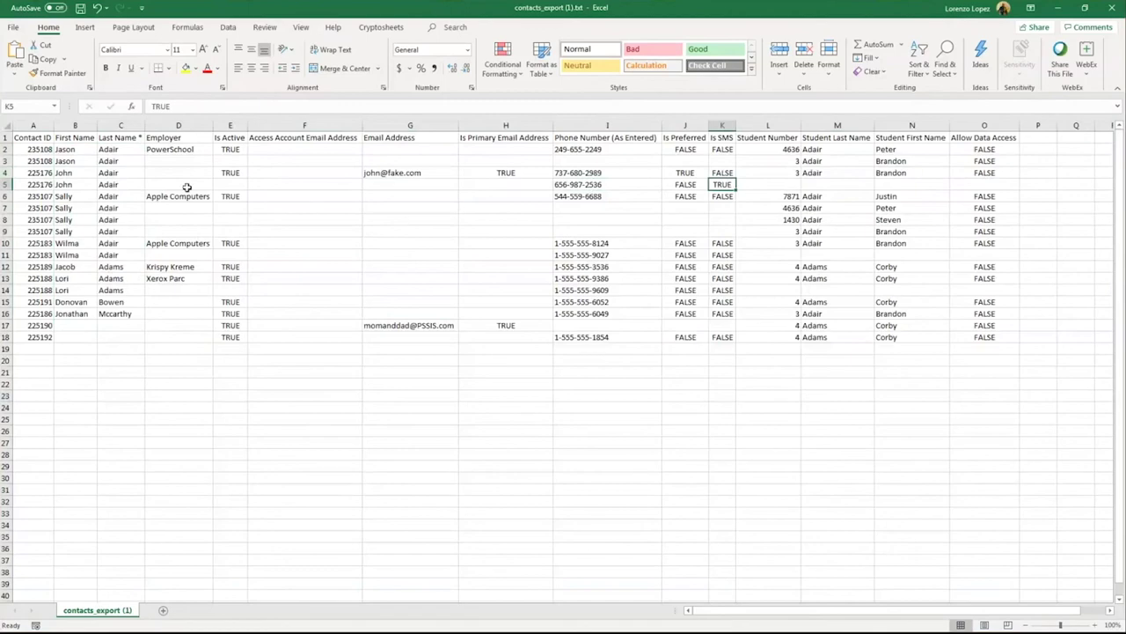
{"action": "left_click", "coordinate": [38, 175]}
{"action": "left_click_drag", "start_coordinate": [39, 180], "coordinate": [39, 186]}
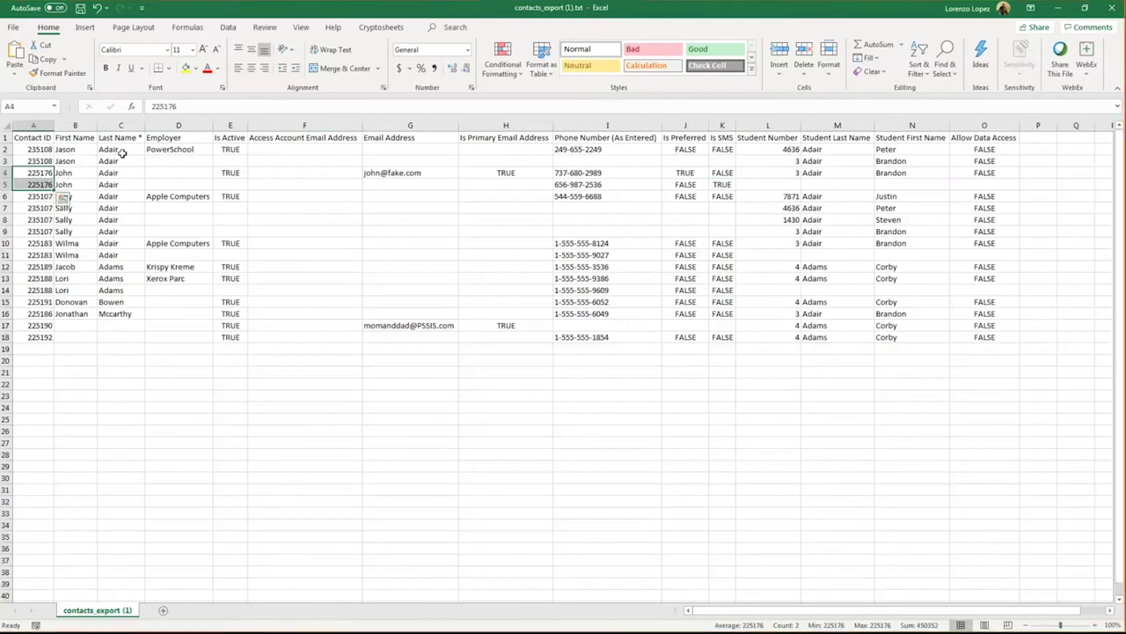
{"action": "left_click_drag", "start_coordinate": [602, 175], "coordinate": [601, 184]}
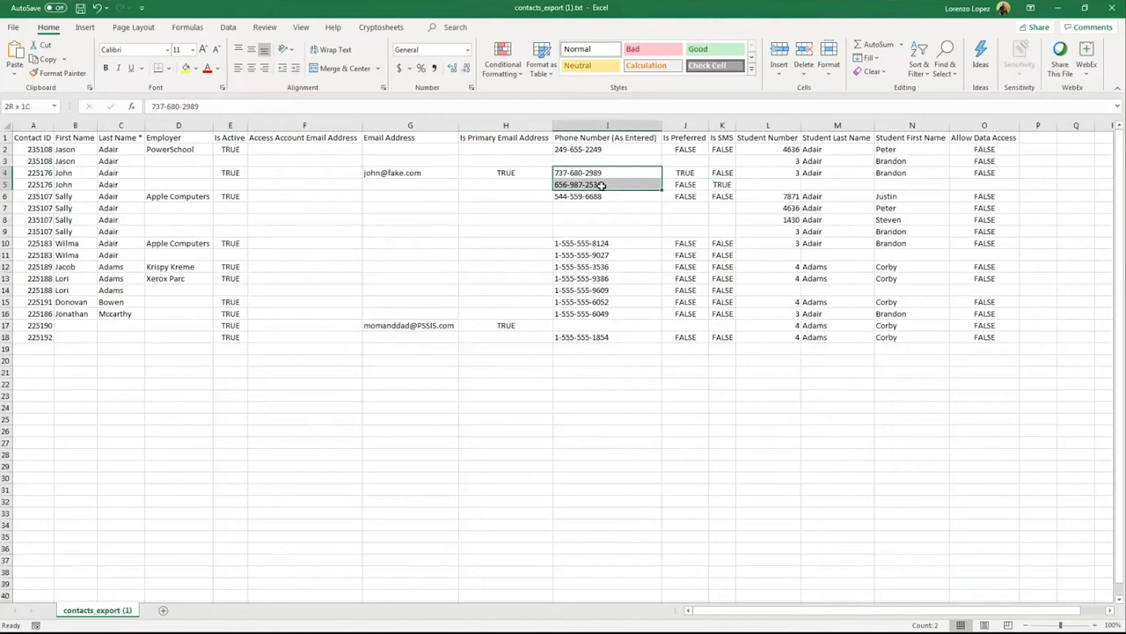
{"action": "left_click", "coordinate": [686, 173]}
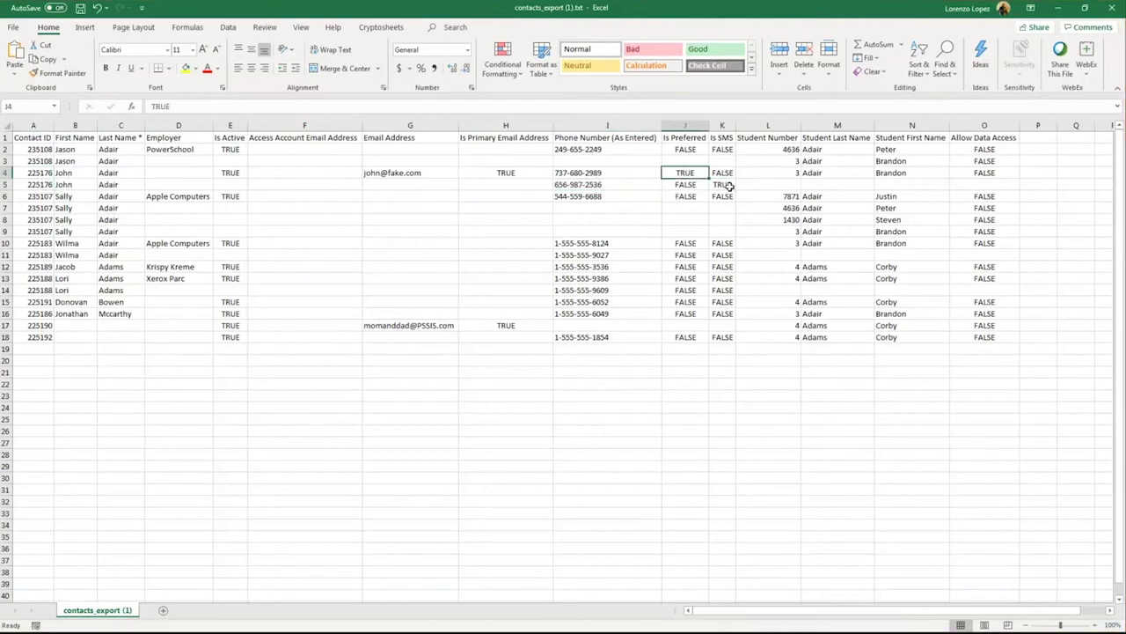
{"action": "left_click", "coordinate": [724, 185]}
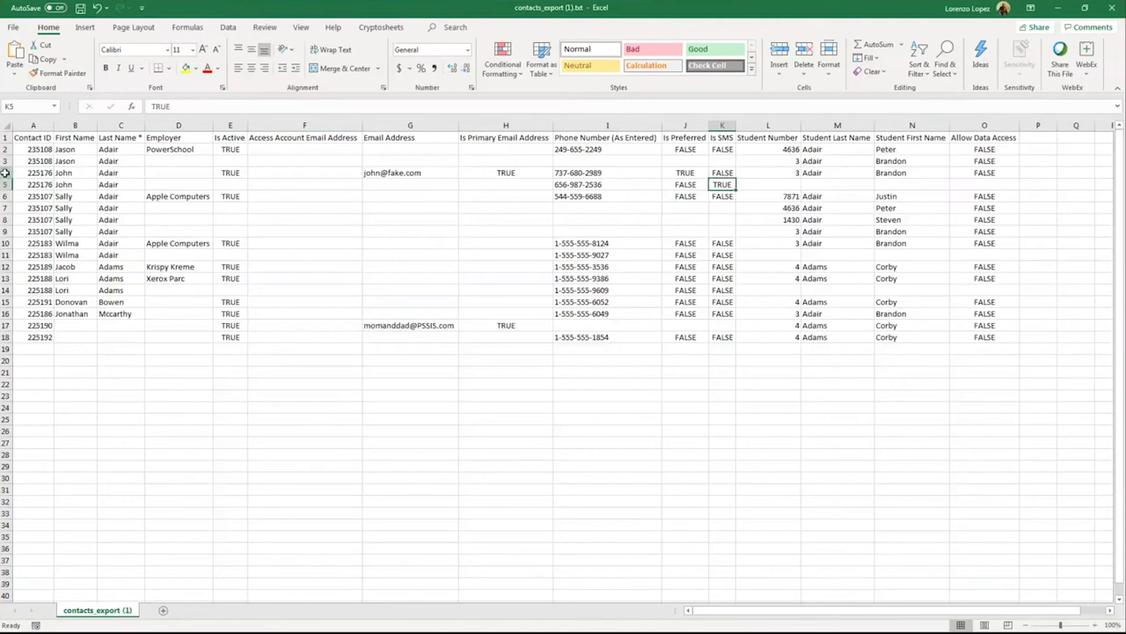
Review how rows 4 and 5 divide the contact's data, checking row 4's email, primary email flag, phone number and linked student
{"action": "left_click_drag", "start_coordinate": [4, 173], "coordinate": [5, 183]}
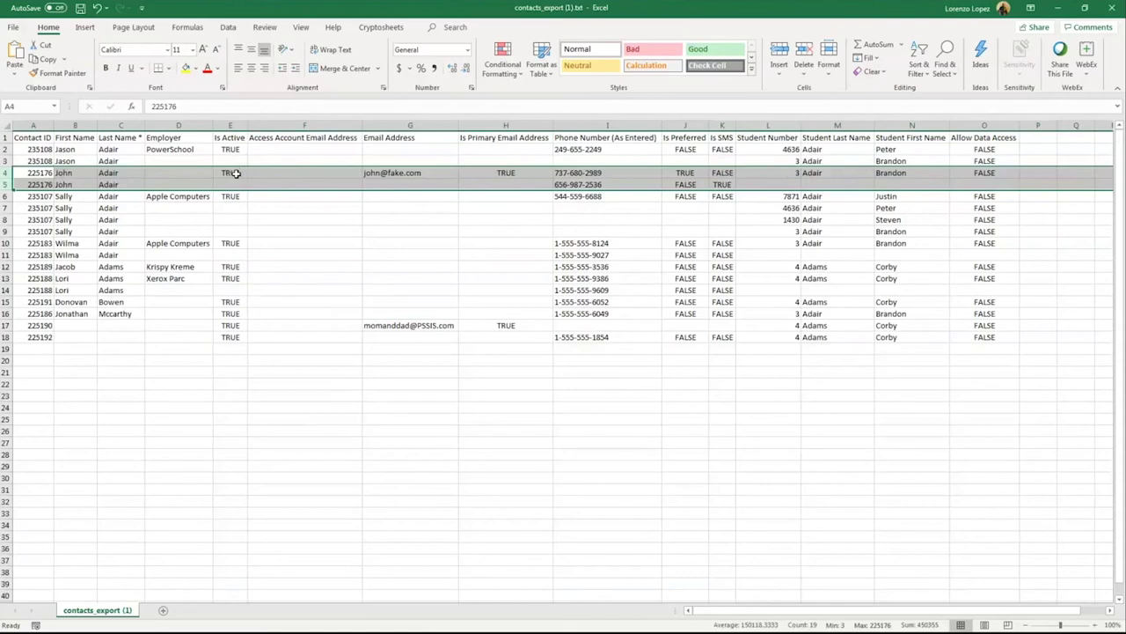
{"action": "left_click", "coordinate": [392, 174]}
{"action": "left_click", "coordinate": [524, 168]}
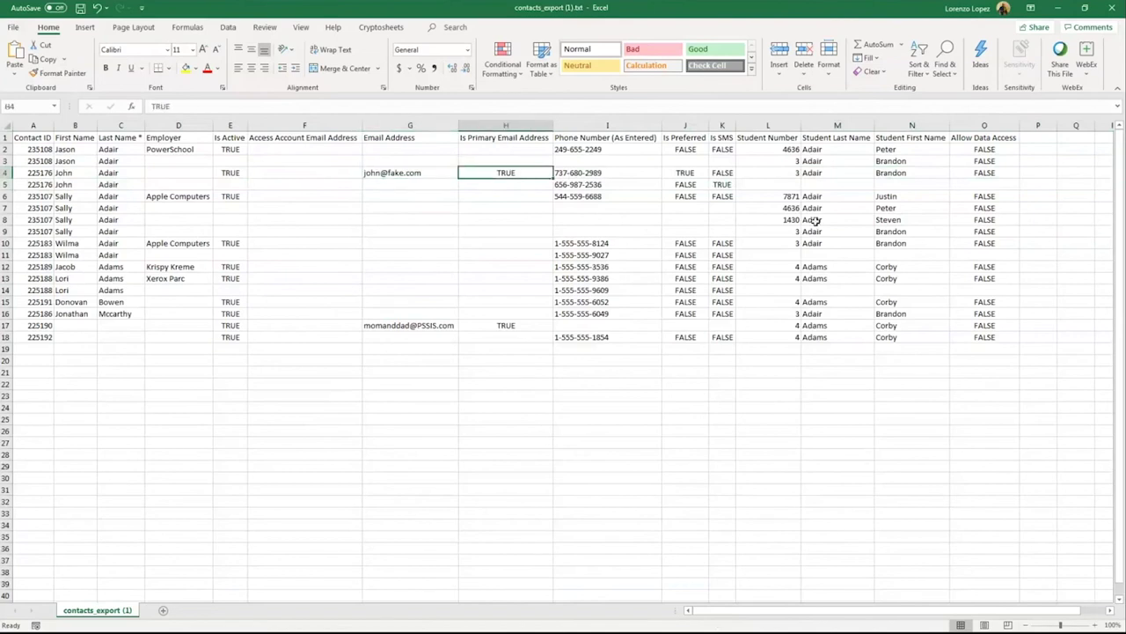
{"action": "left_click", "coordinate": [673, 173]}
{"action": "left_click", "coordinate": [645, 176]}
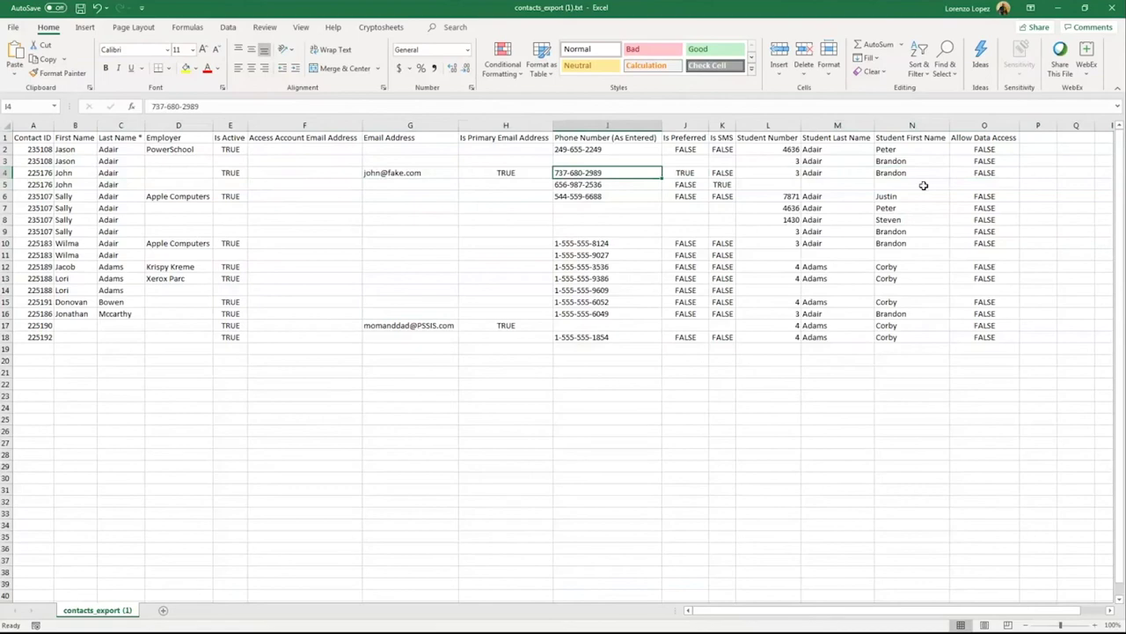
{"action": "left_click_drag", "start_coordinate": [757, 175], "coordinate": [900, 174]}
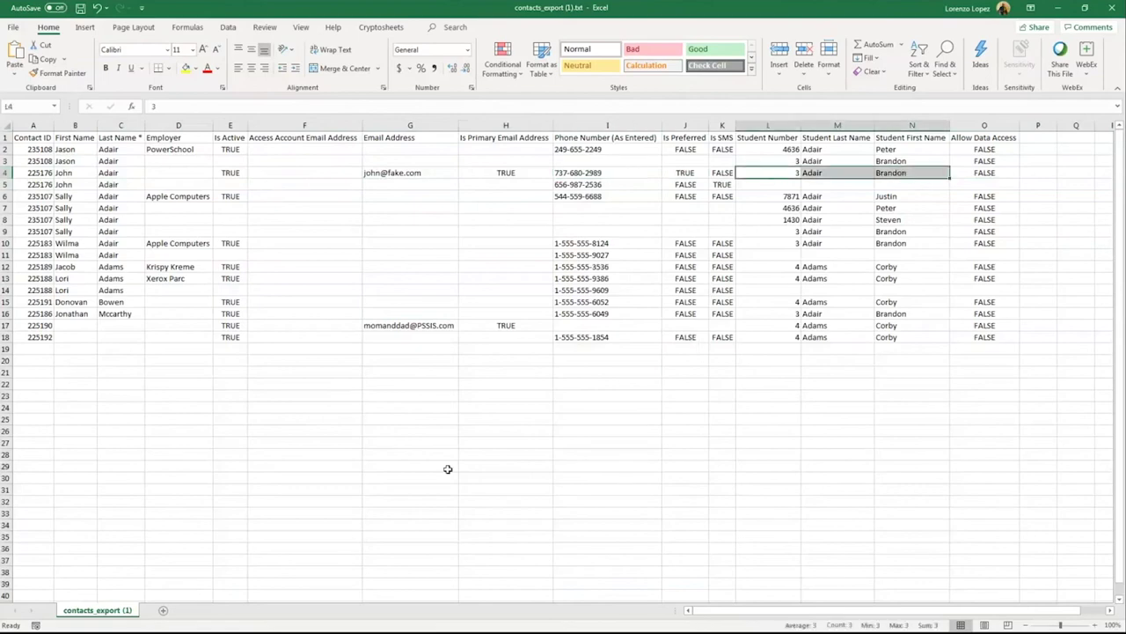
{"action": "left_click", "coordinate": [169, 419]}
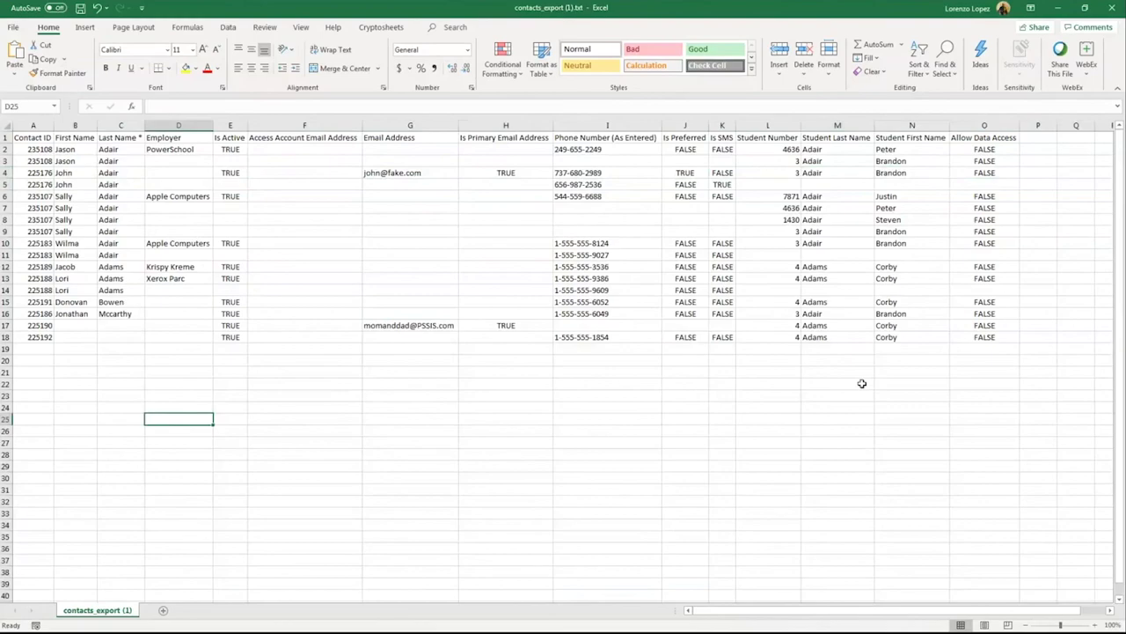
Switch to the district-level Data Export Manager in PowerSchool and choose TIMS Extract (District) from the Additional Data Sets category
{"action": "left_click", "coordinate": [1056, 8]}
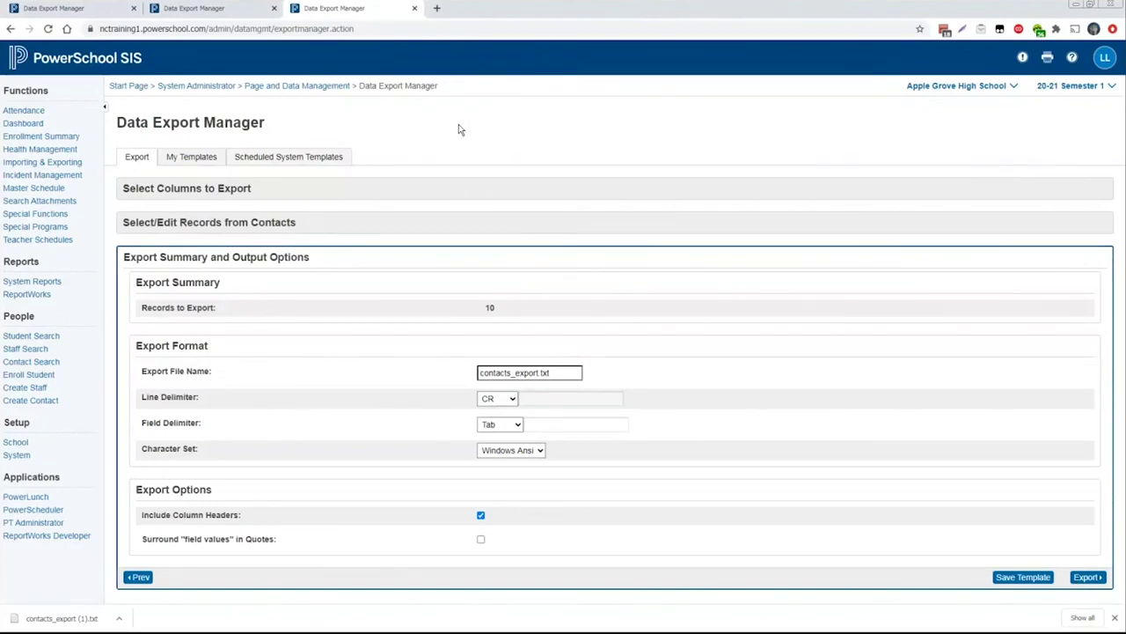
{"action": "left_click", "coordinate": [81, 9]}
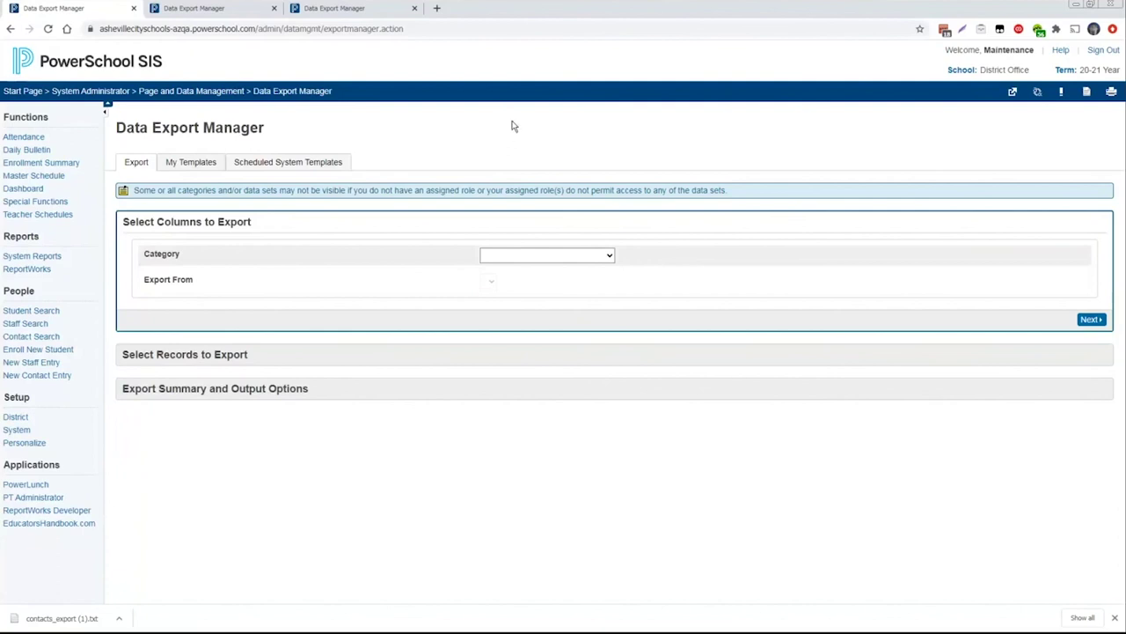
{"action": "left_click", "coordinate": [585, 256]}
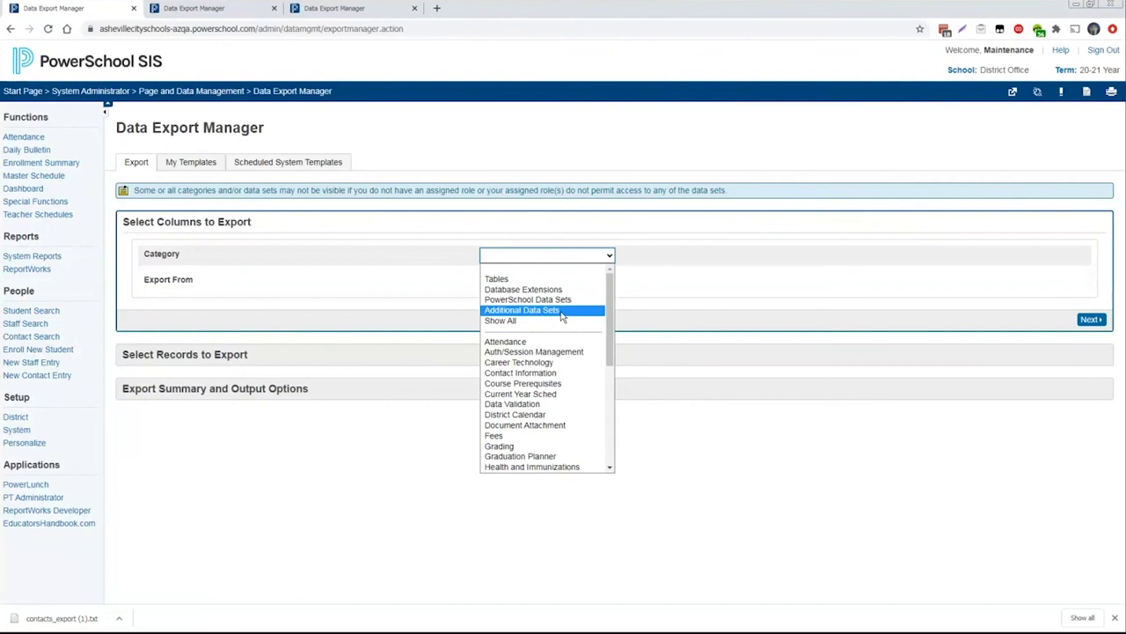
{"action": "left_click", "coordinate": [563, 317]}
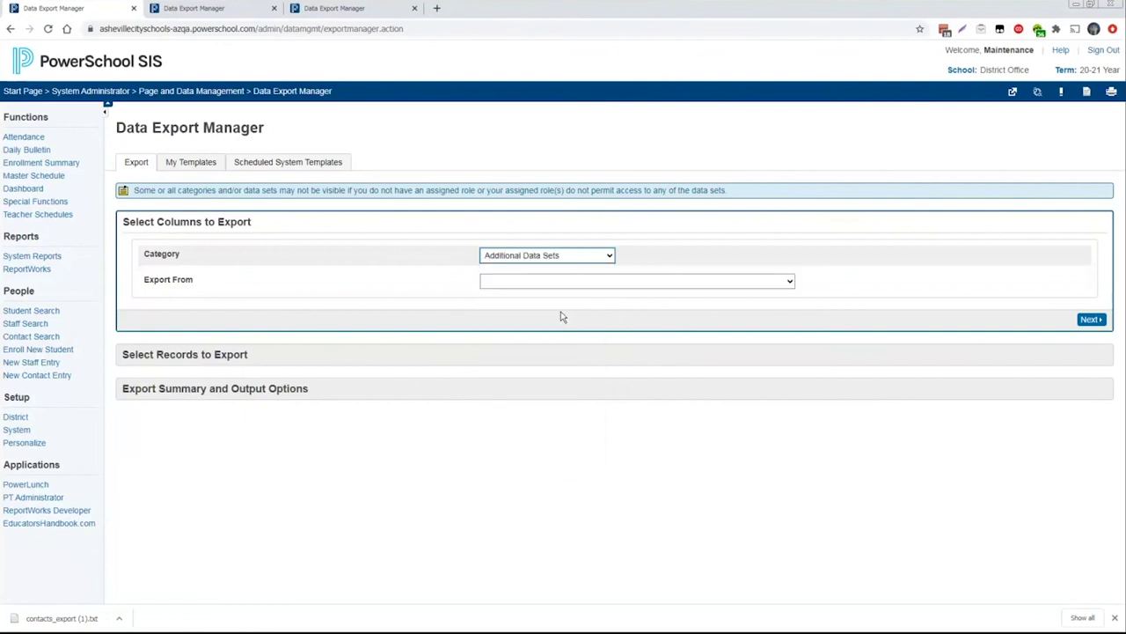
{"action": "left_click", "coordinate": [790, 281]}
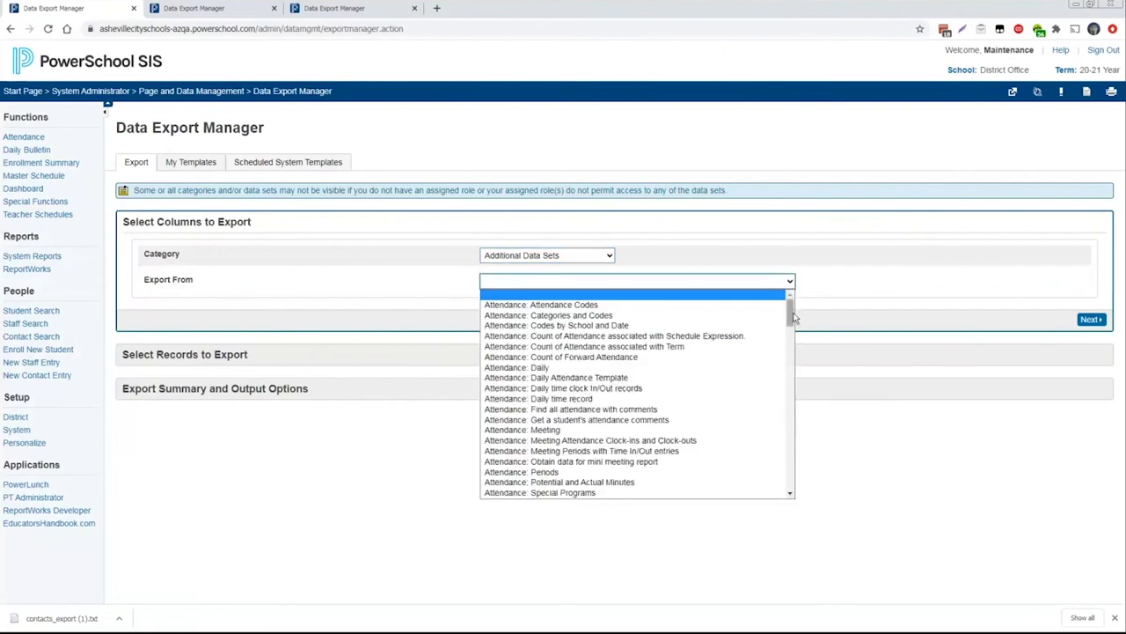
{"action": "left_click_drag", "start_coordinate": [789, 312], "coordinate": [789, 415]}
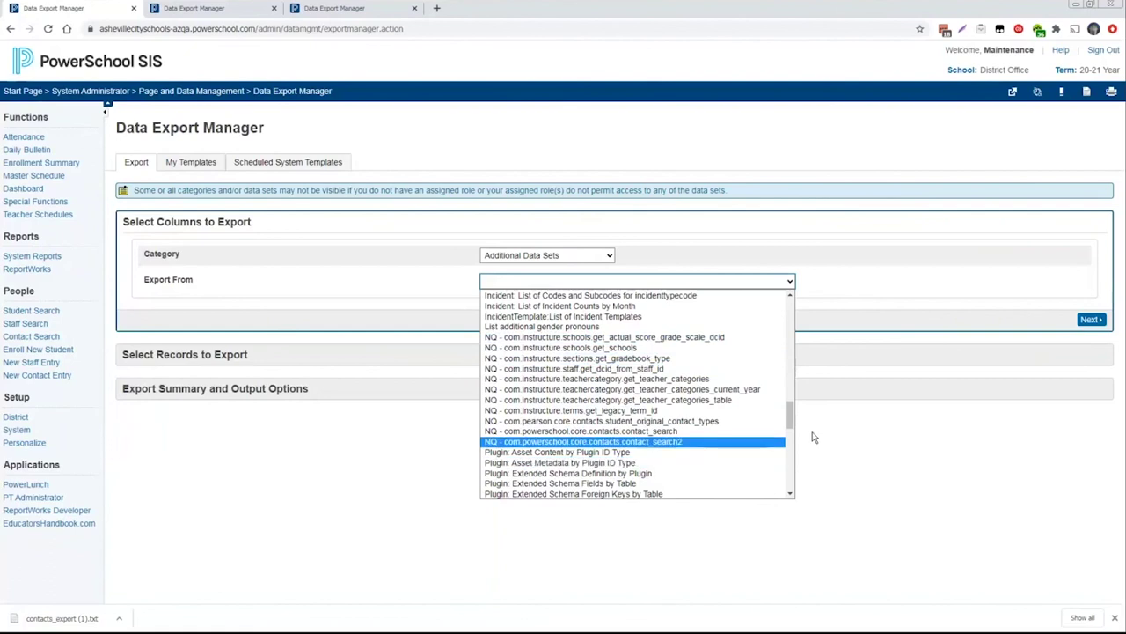
{"action": "left_click_drag", "start_coordinate": [791, 414], "coordinate": [789, 467]}
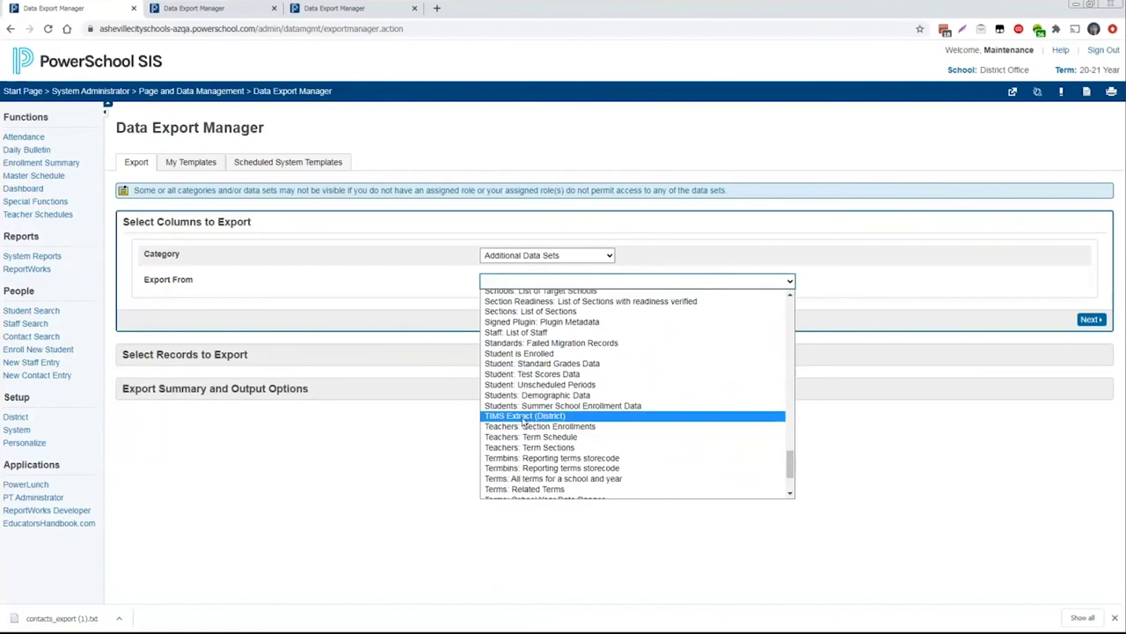
{"action": "left_click", "coordinate": [525, 416]}
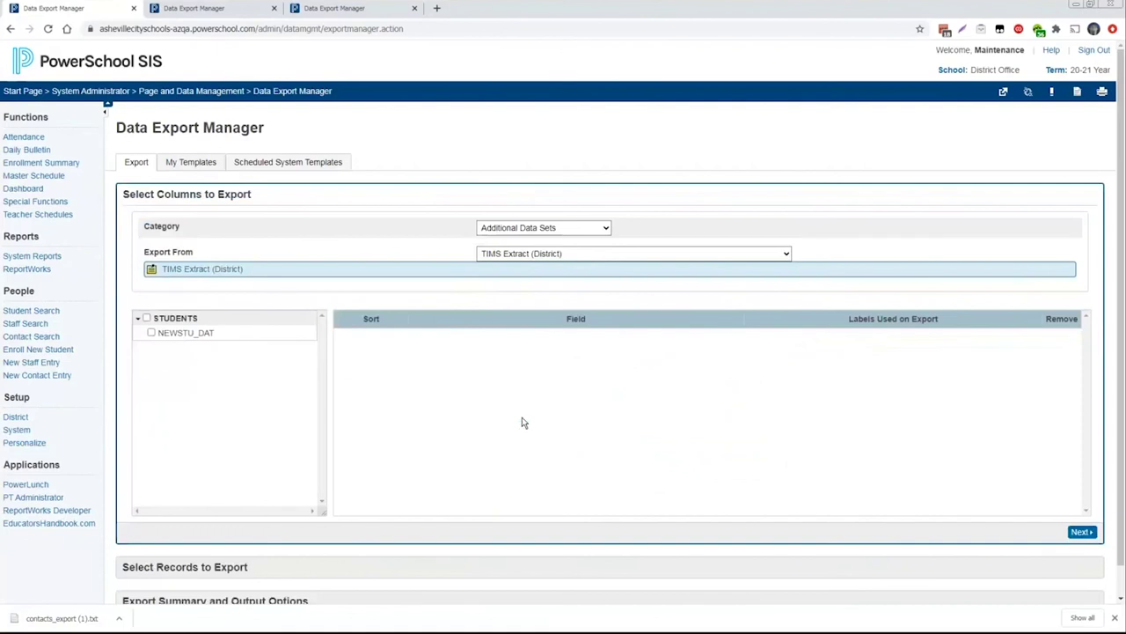
Add STUDENTS.NEWSTU_DAT to the TIMS export under its default label, and proceed to record selection without setting a column filter
{"action": "left_click", "coordinate": [150, 334]}
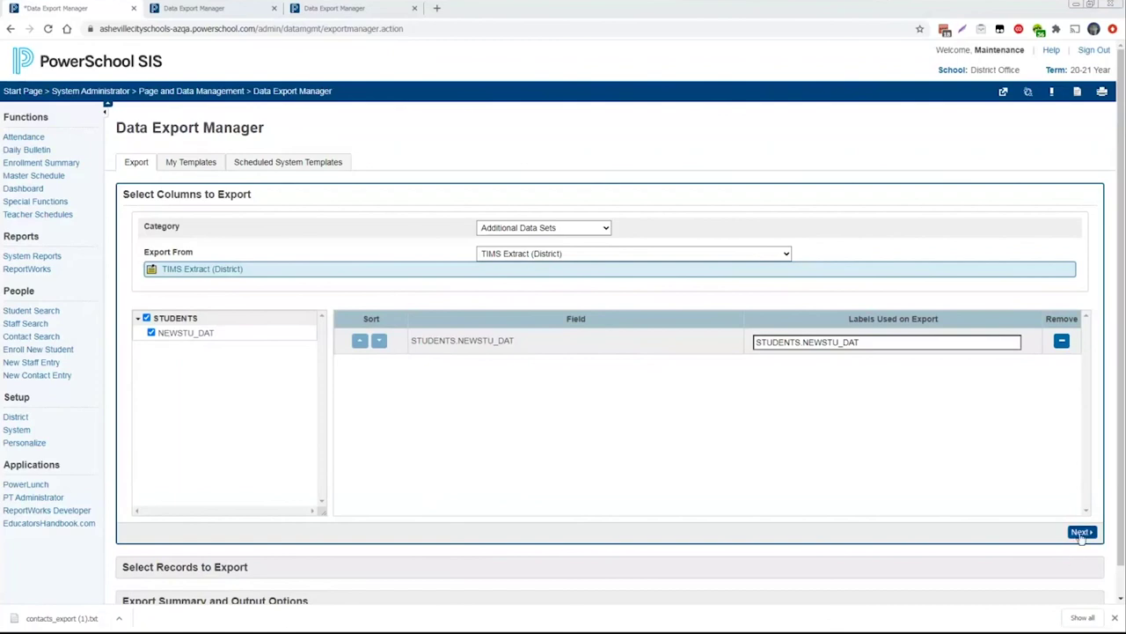
{"action": "left_click_drag", "start_coordinate": [891, 347], "coordinate": [705, 348]}
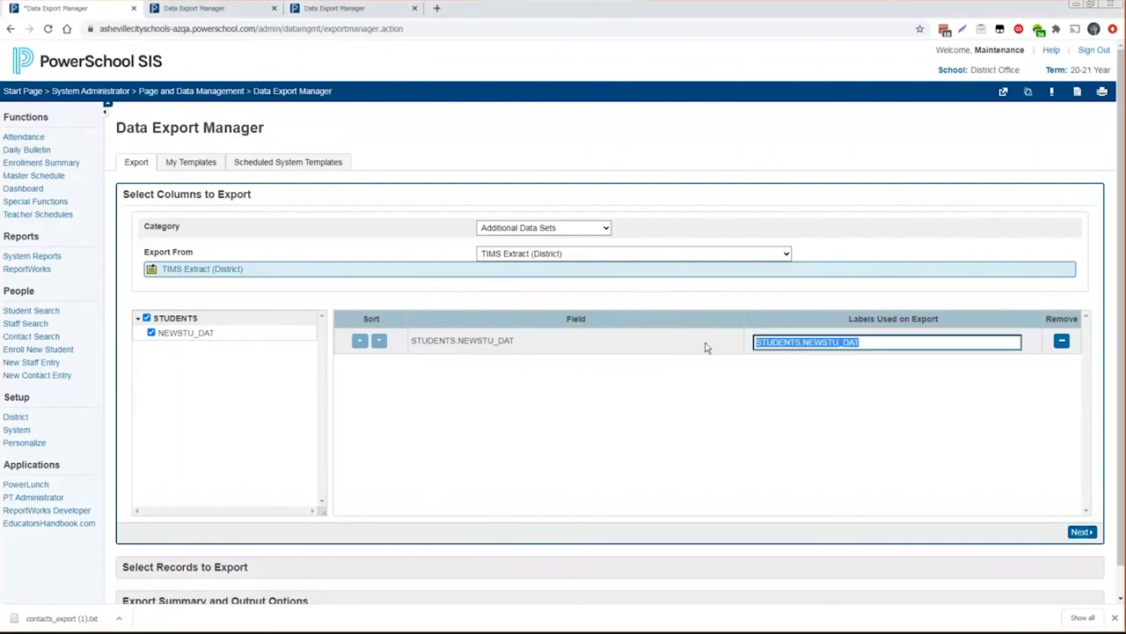
{"action": "left_click", "coordinate": [959, 166]}
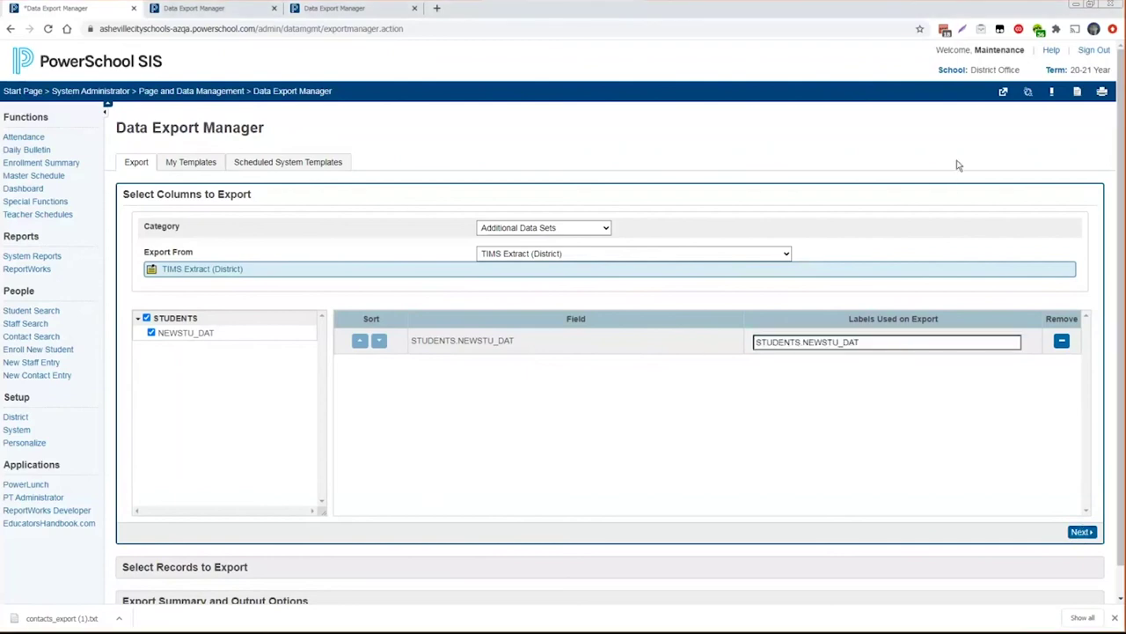
{"action": "left_click", "coordinate": [1082, 533]}
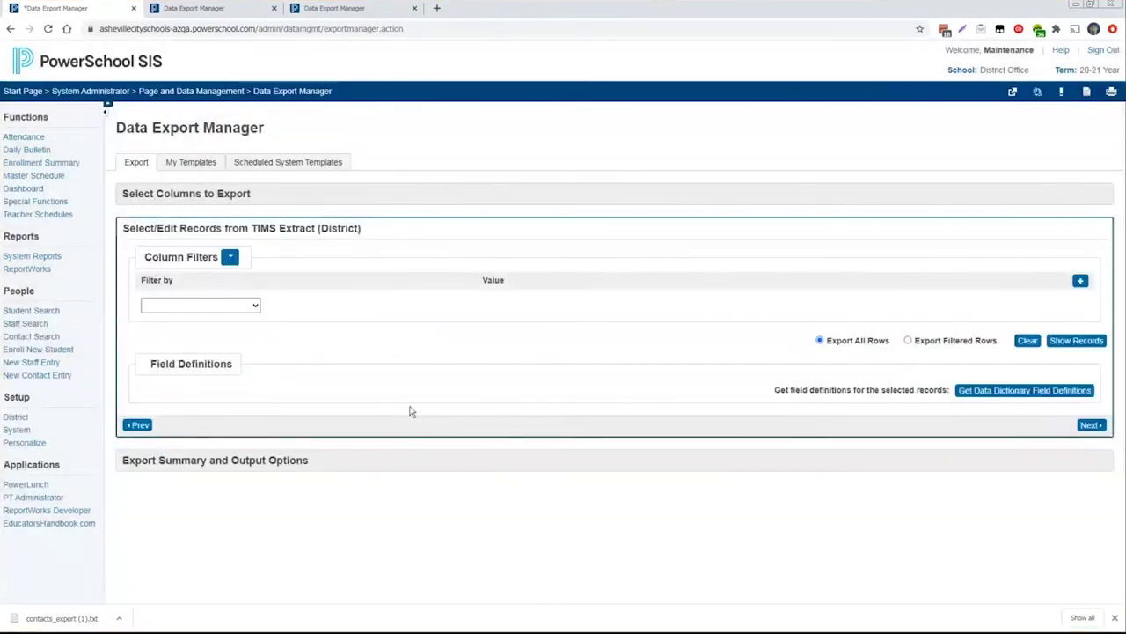
{"action": "left_click", "coordinate": [256, 307]}
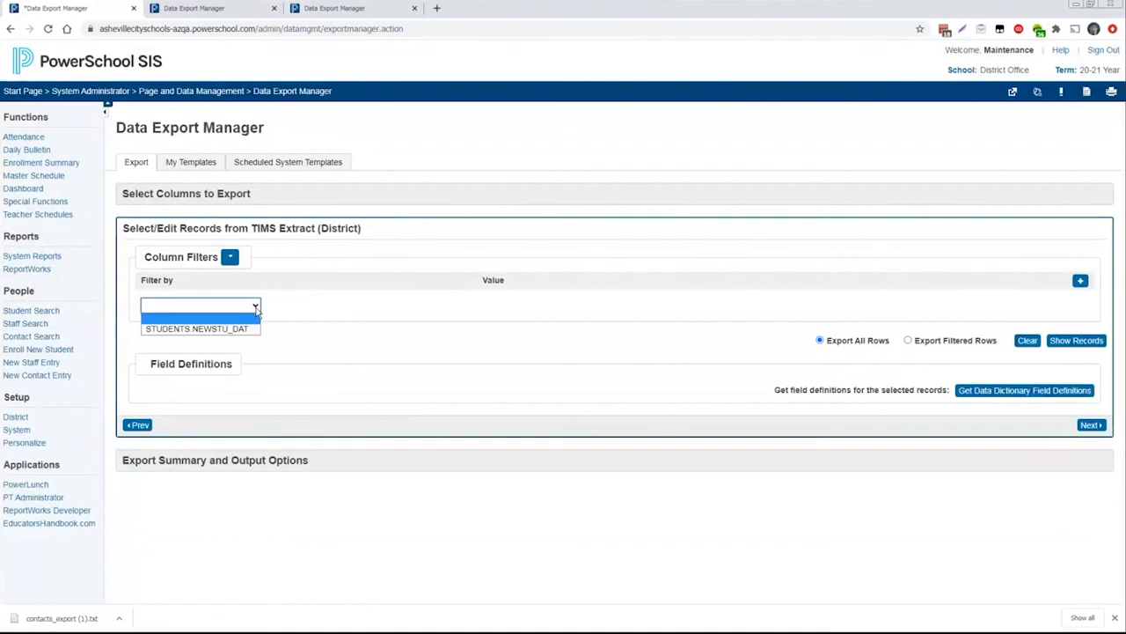
{"action": "left_click", "coordinate": [338, 309]}
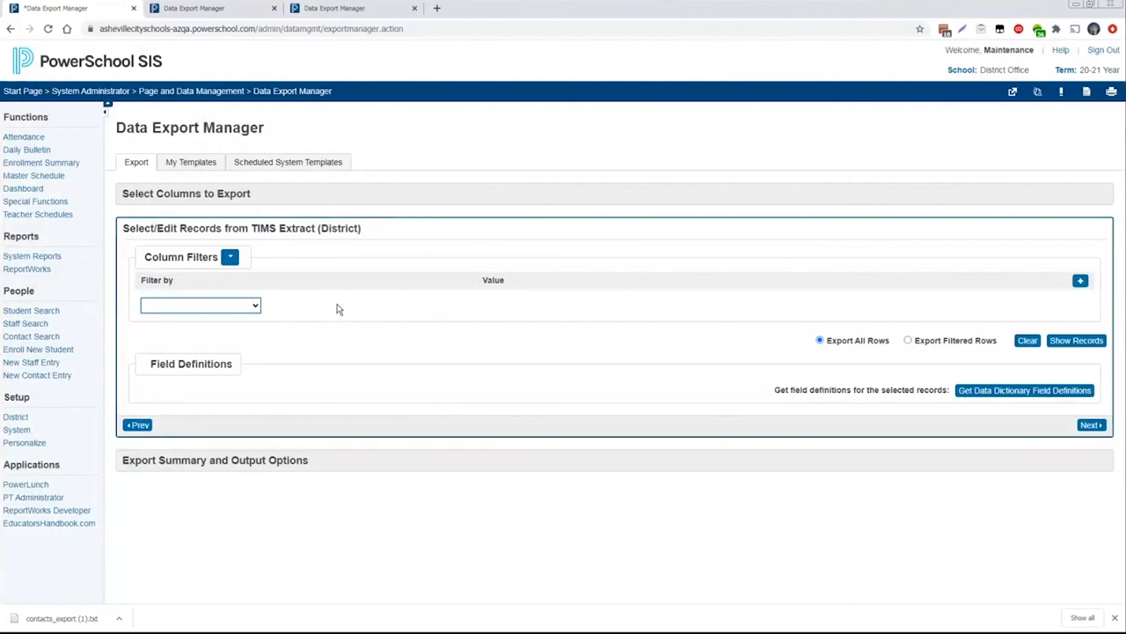
Proceed to the output options, name the export file newstu.txt, and set the field delimiter to Other with ^
{"action": "left_click", "coordinate": [1095, 426]}
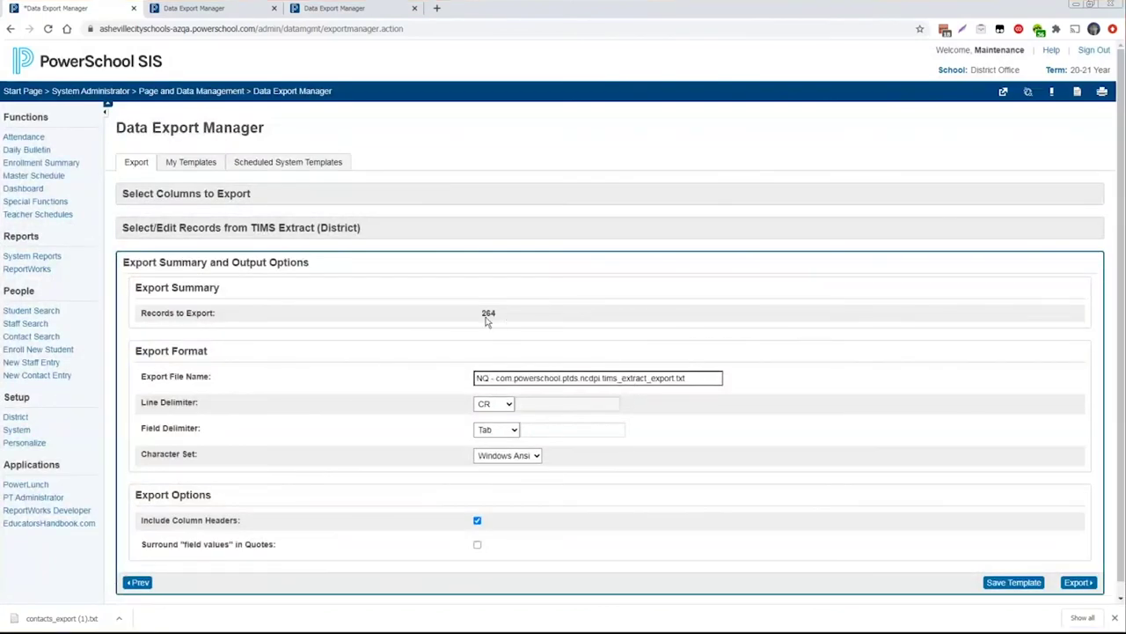
{"action": "triple_click", "coordinate": [597, 378]}
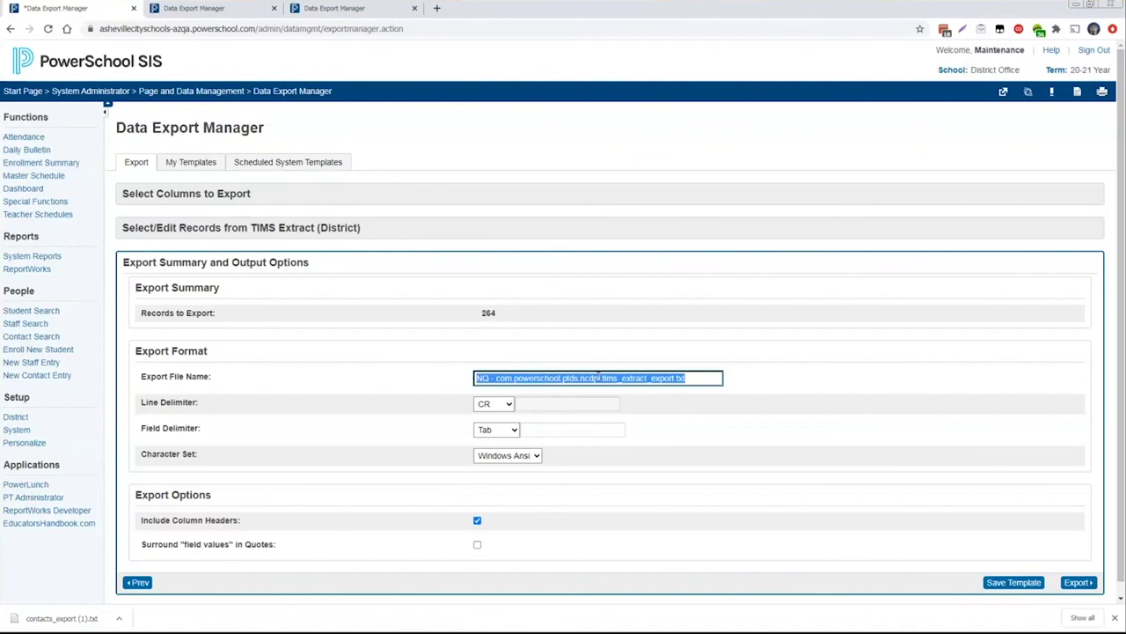
{"action": "type", "text": "newstu.txt"}
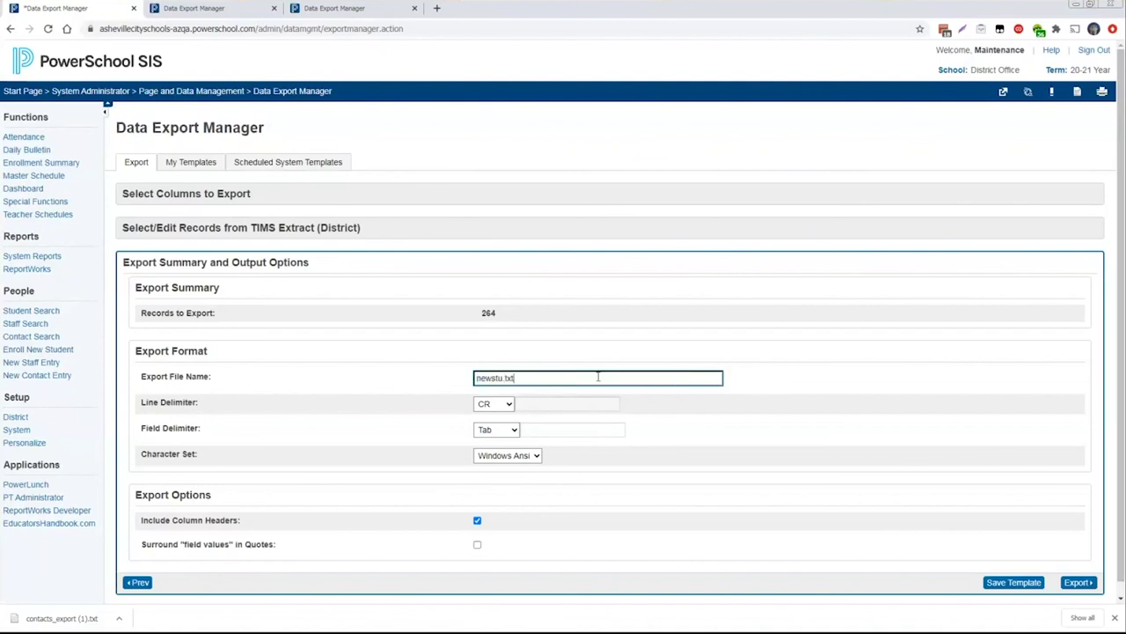
{"action": "left_click", "coordinate": [508, 430]}
{"action": "left_click", "coordinate": [505, 463]}
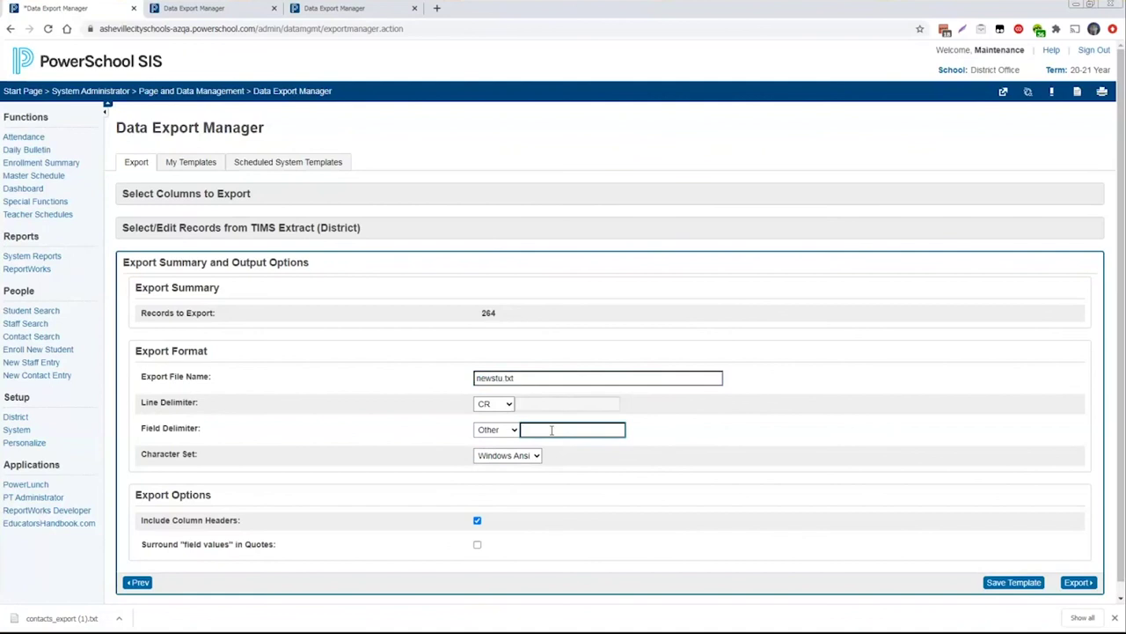
{"action": "type", "text": "^"}
Exclude column headers from the output, export the TIMS records to newstu.txt, and dismiss the downloads bar
{"action": "left_click", "coordinate": [477, 520]}
{"action": "left_click", "coordinate": [477, 520]}
{"action": "left_click_drag", "start_coordinate": [513, 378], "coordinate": [413, 379]}
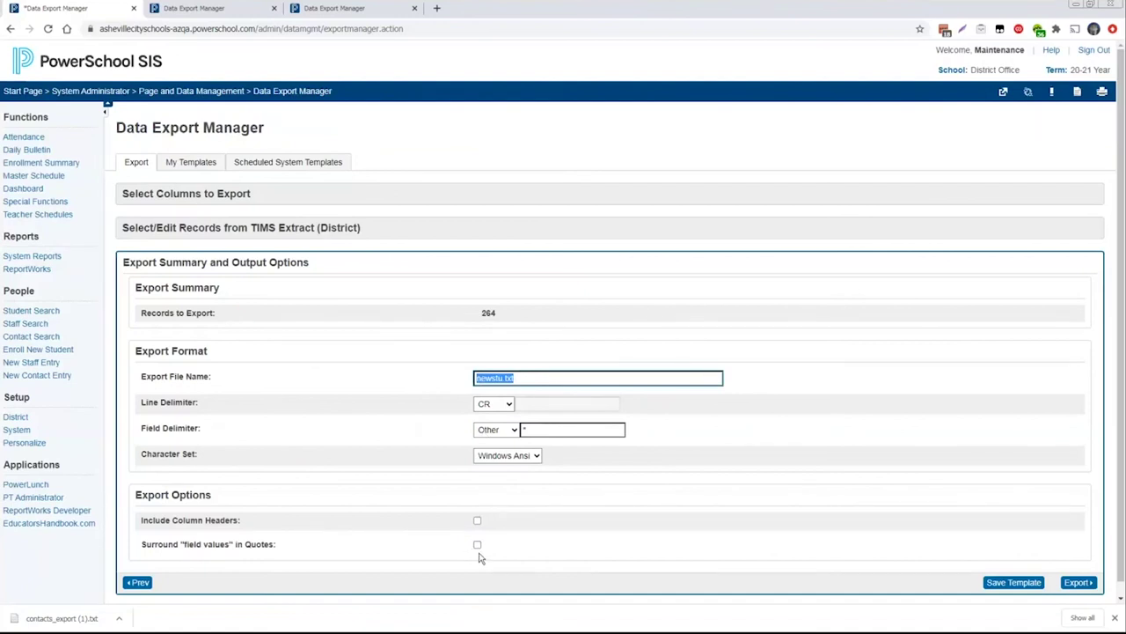
{"action": "left_click", "coordinate": [1072, 585]}
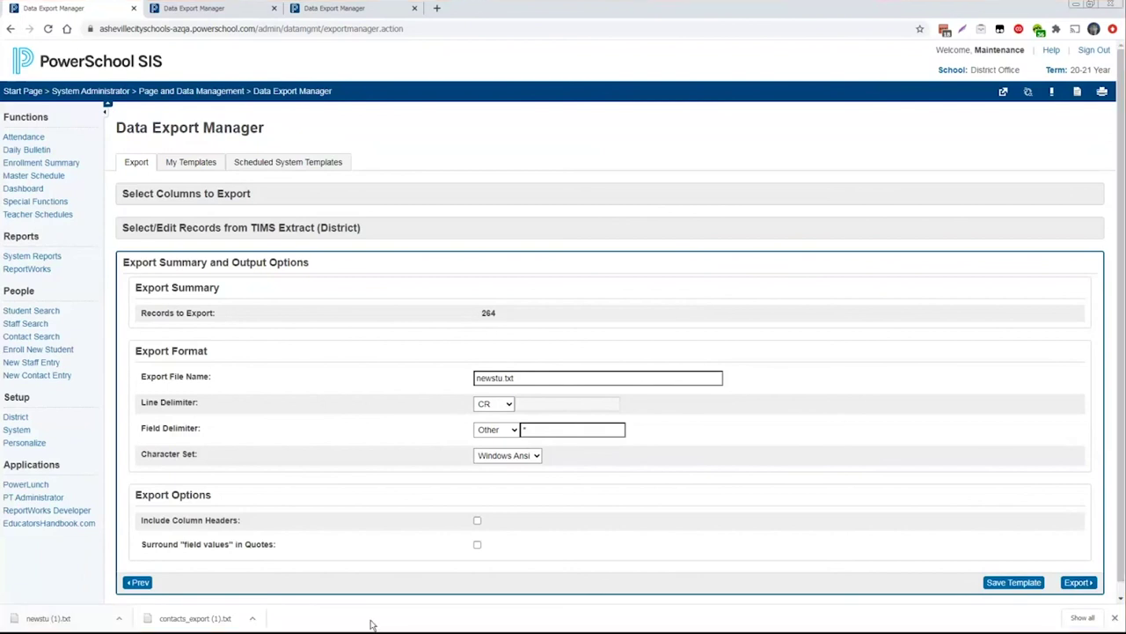
{"action": "left_click", "coordinate": [1115, 619]}
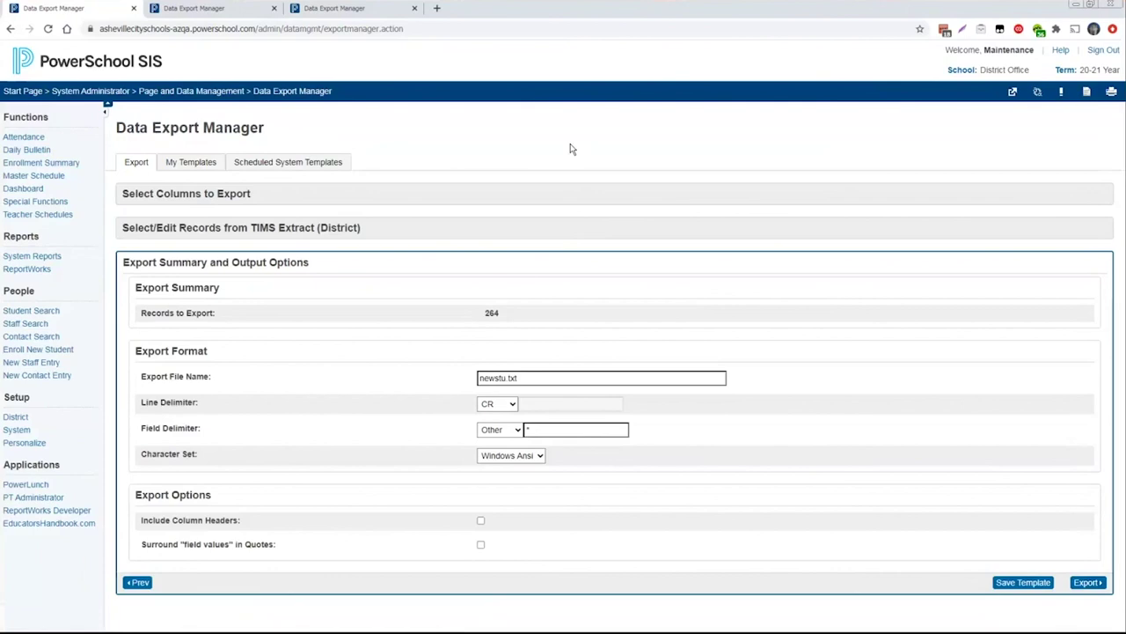
Try to save the export configuration as a new template named TIMS Extract
{"action": "left_click", "coordinate": [1021, 583]}
{"action": "triple_click", "coordinate": [571, 240]}
{"action": "type", "text": "TIMS E"}
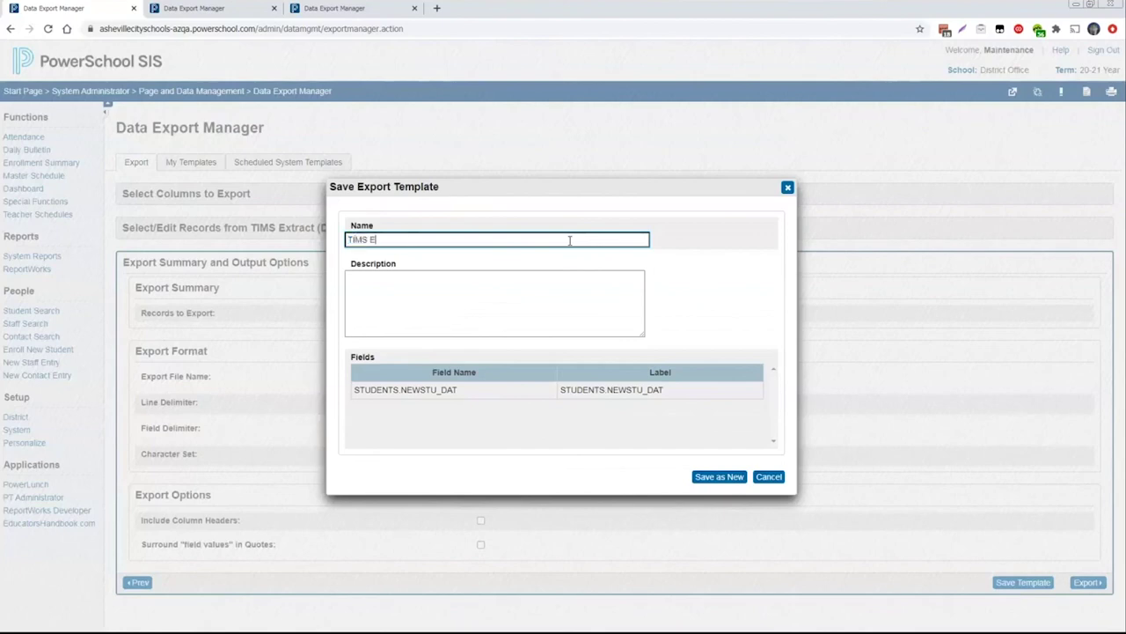
{"action": "type", "text": "xtract"}
{"action": "left_click", "coordinate": [719, 477]}
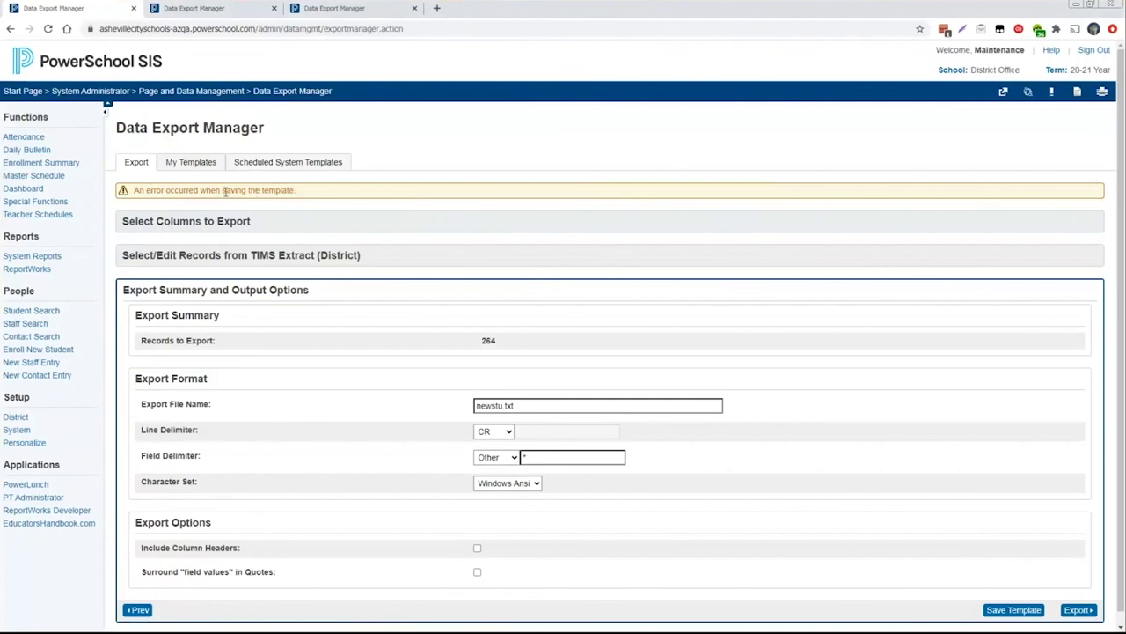
Return to the column selection and review the Additional Data Sets category and its TIMS Extract (District) export source
{"action": "left_click", "coordinate": [230, 221]}
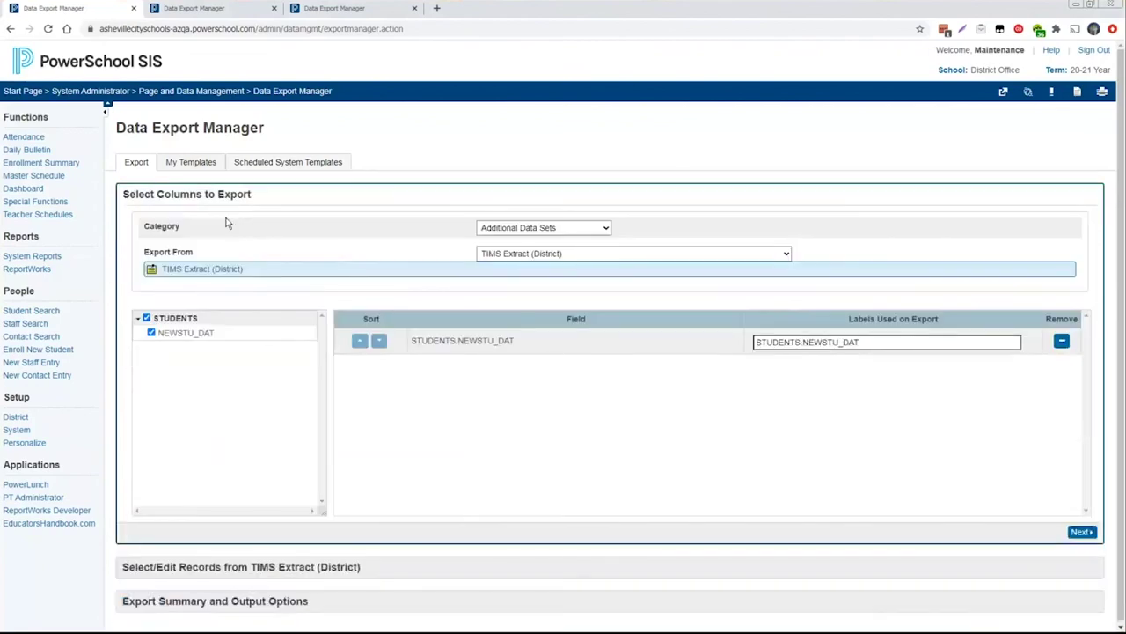
{"action": "left_click", "coordinate": [528, 230]}
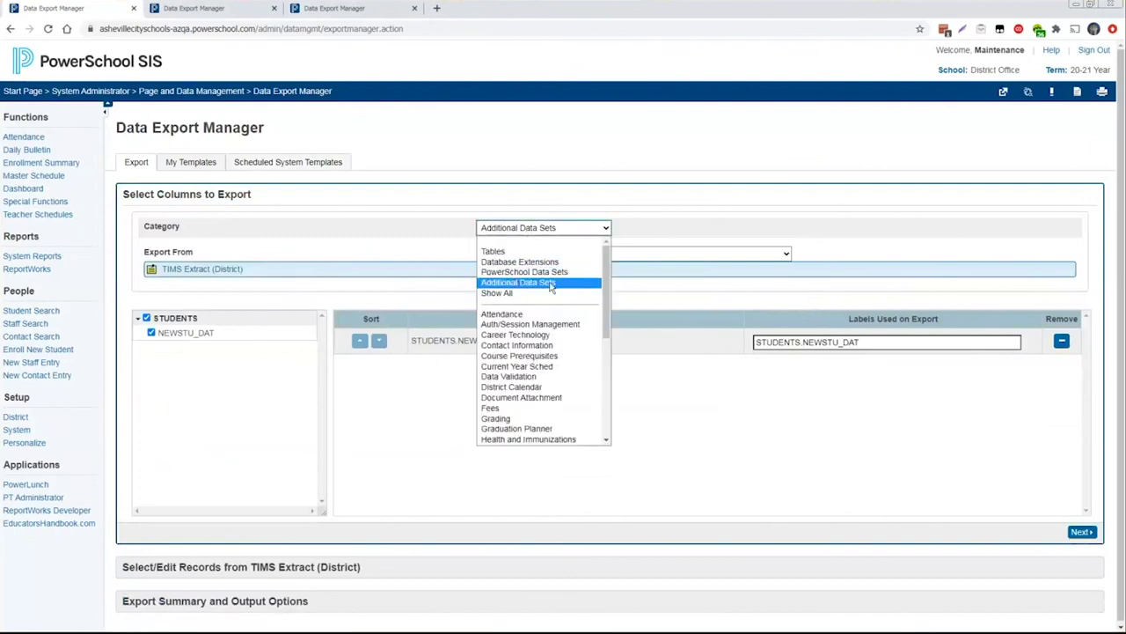
{"action": "left_click", "coordinate": [522, 281]}
{"action": "left_click", "coordinate": [557, 254]}
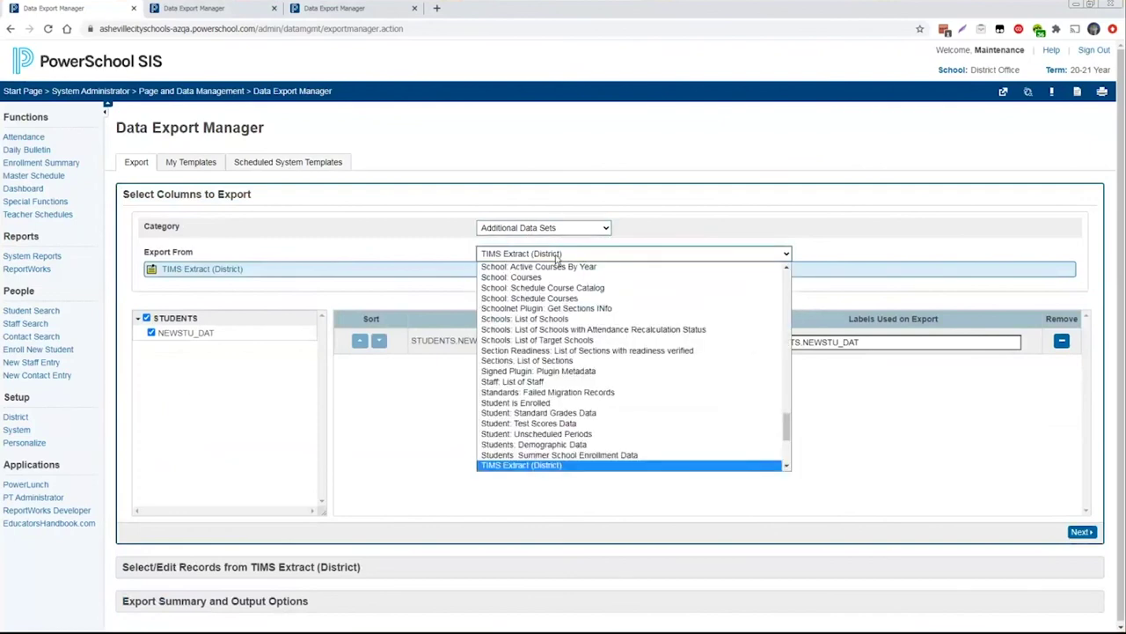
{"action": "left_click", "coordinate": [666, 160]}
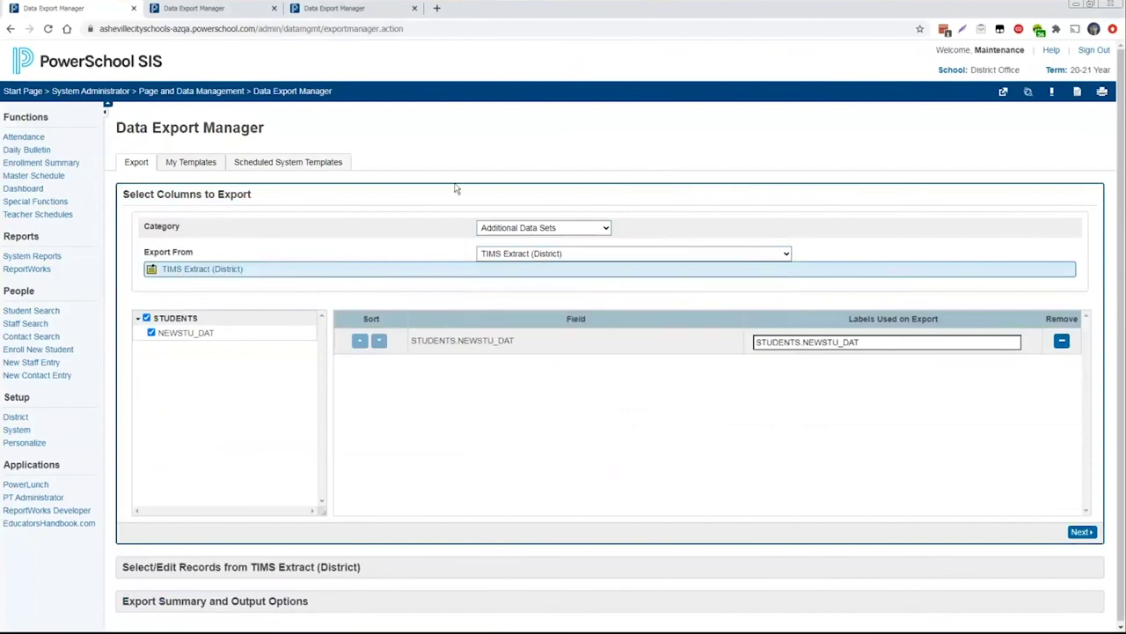